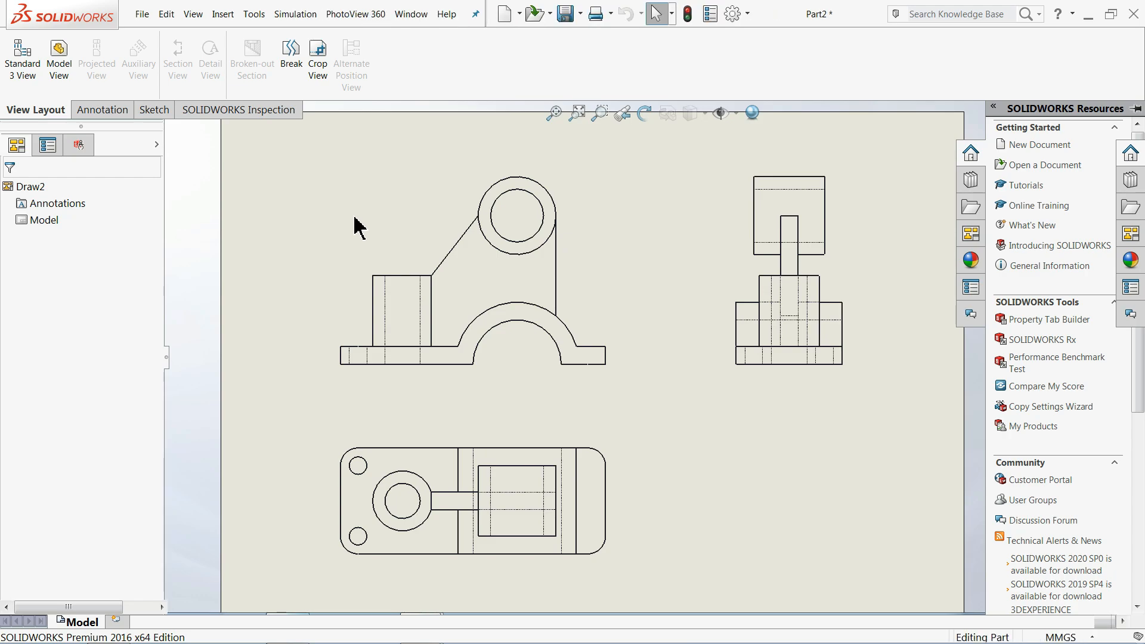
mouse_move(709, 376)
middle_mouse_down()
mouse_move(752, 331)
mouse_move(692, 320)
mouse_move(728, 329)
mouse_move(716, 298)
mouse_move(726, 303)
mouse_move(724, 283)
mouse_move(728, 378)
middle_mouse_up()
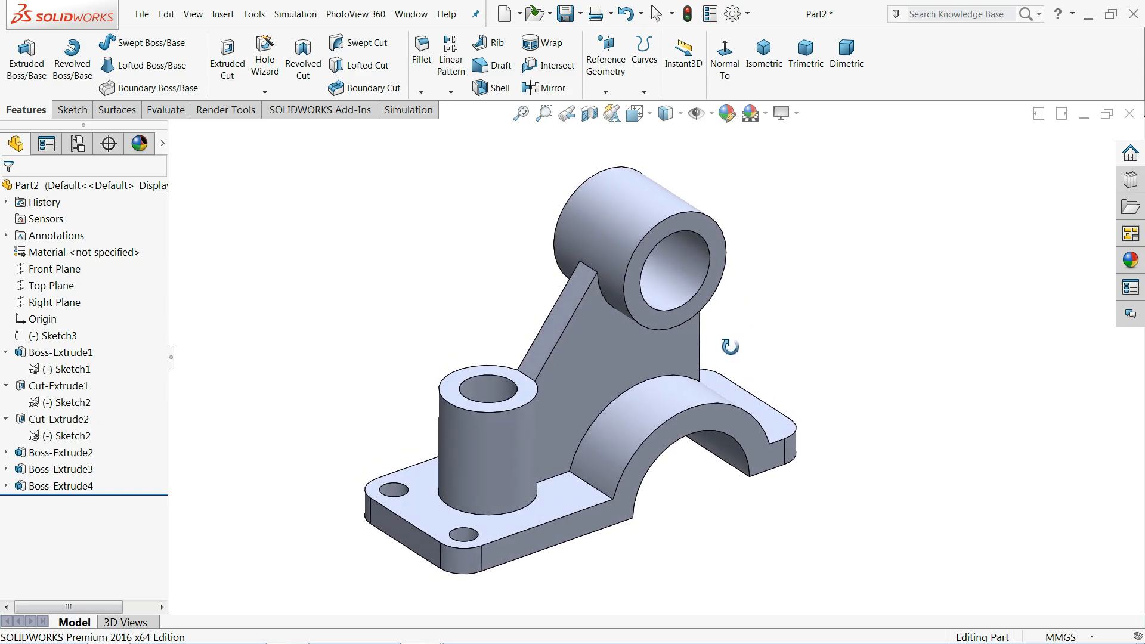
scroll(588, 388, "down", 2)
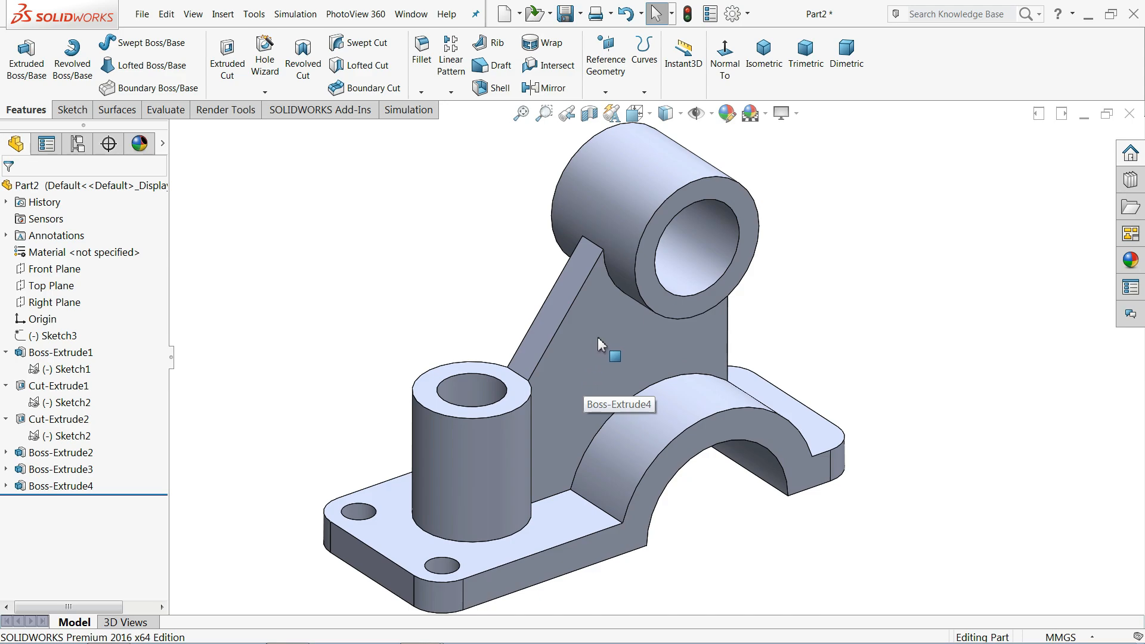
scroll(599, 345, "up", 1)
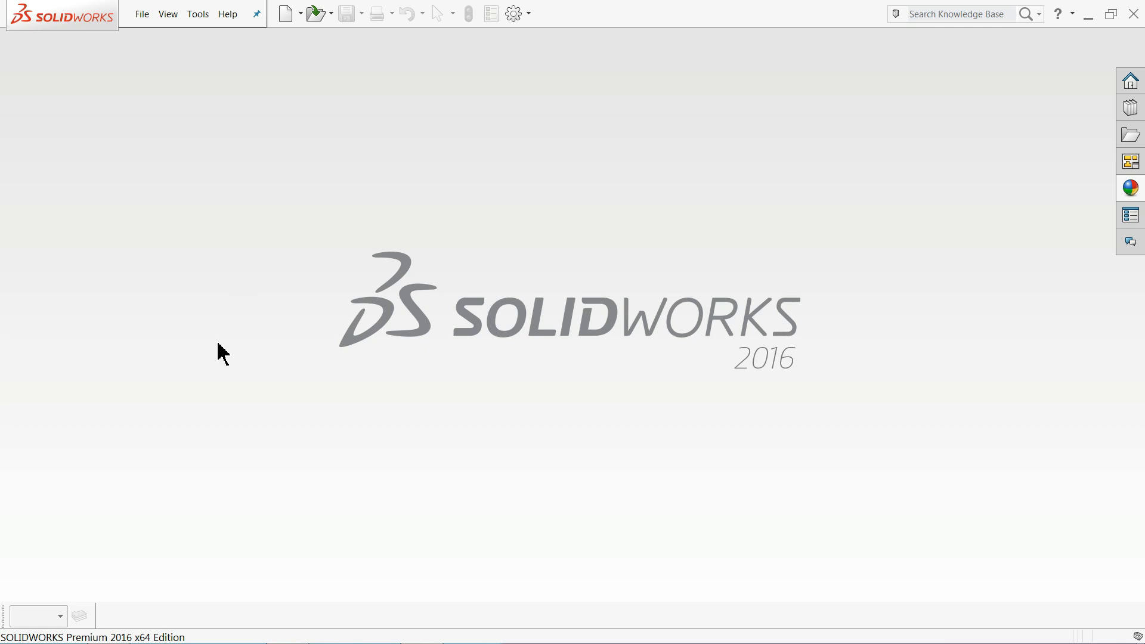
Step: Bring the All 3 Views DXF file from the Convert 2D to 3D folder into SOLIDWORKS as a new drawing with converted entities, keeping all layers
left_click(107, 628)
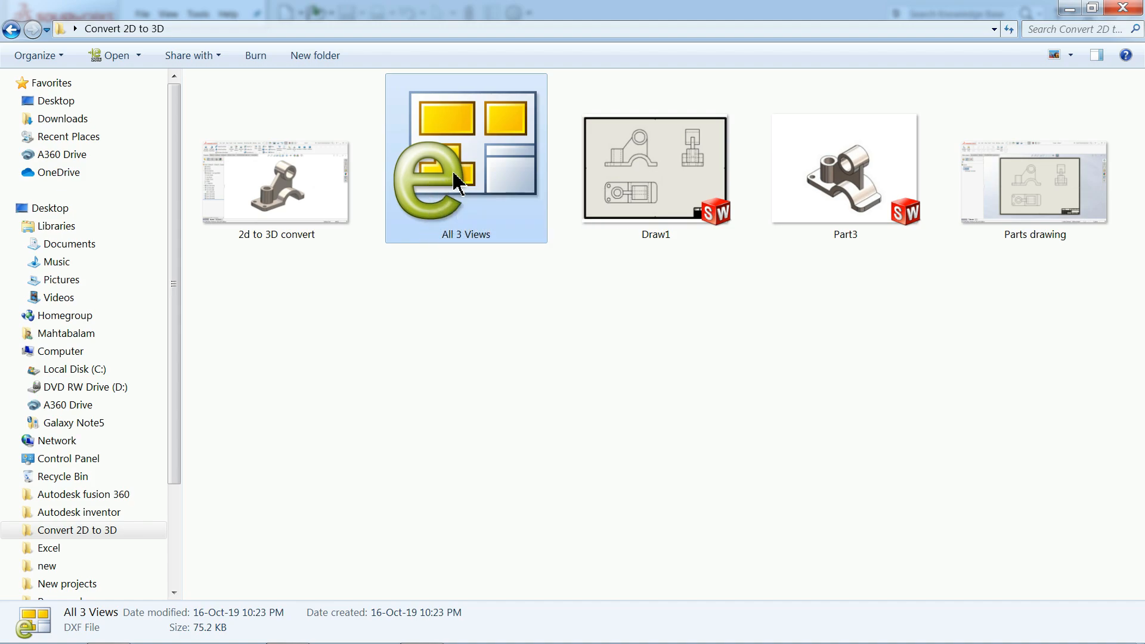
left_click_drag(452, 170, 504, 421)
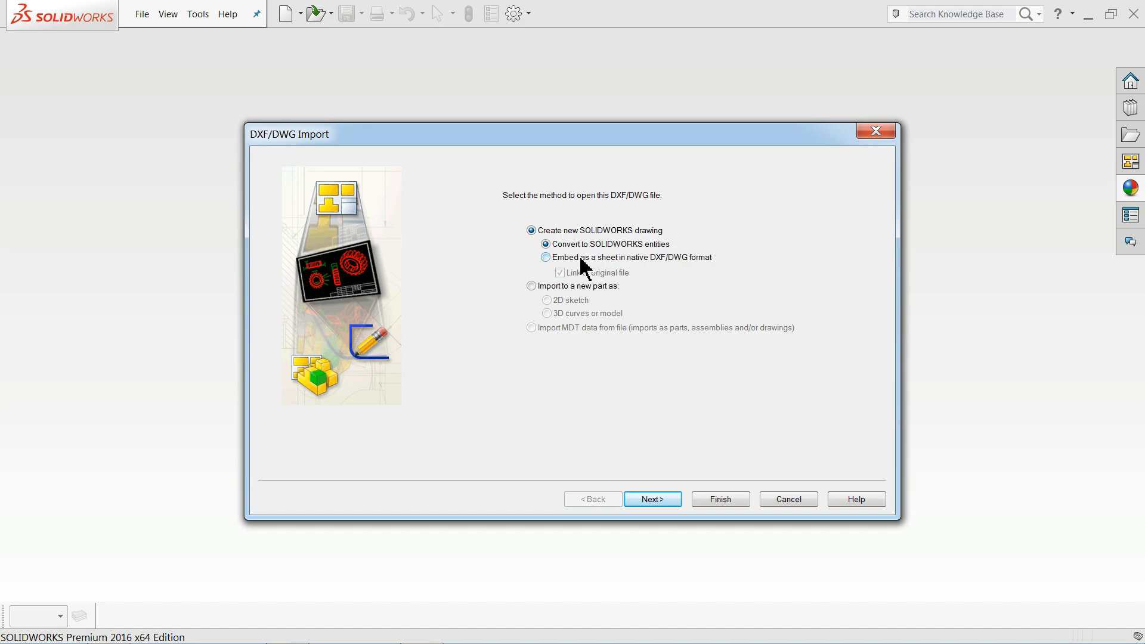
left_click(654, 502)
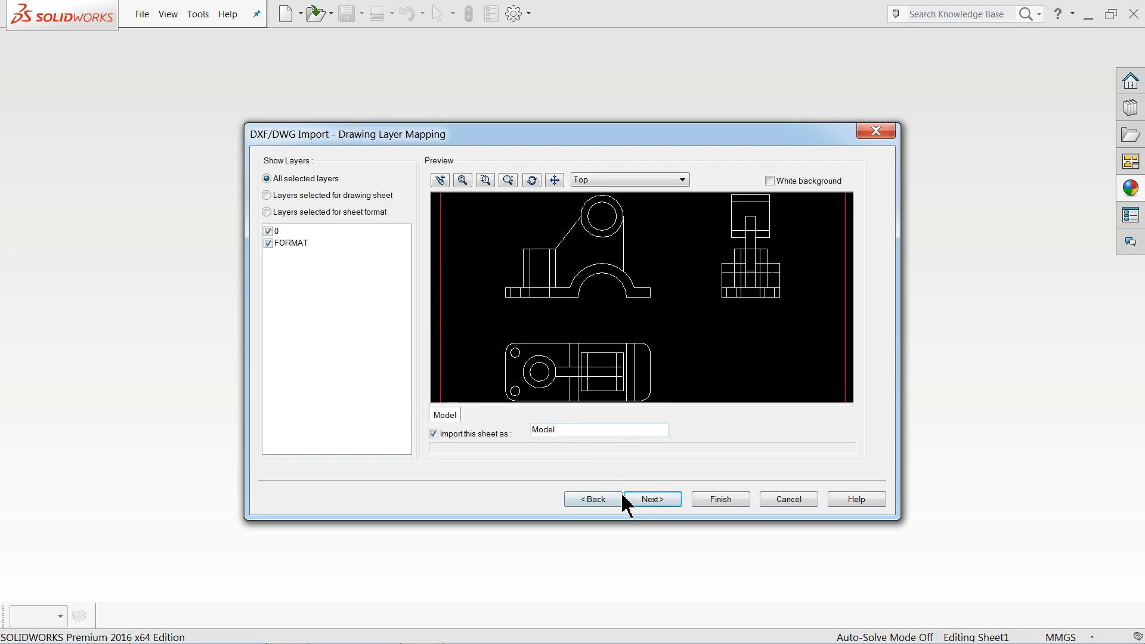
left_click(651, 501)
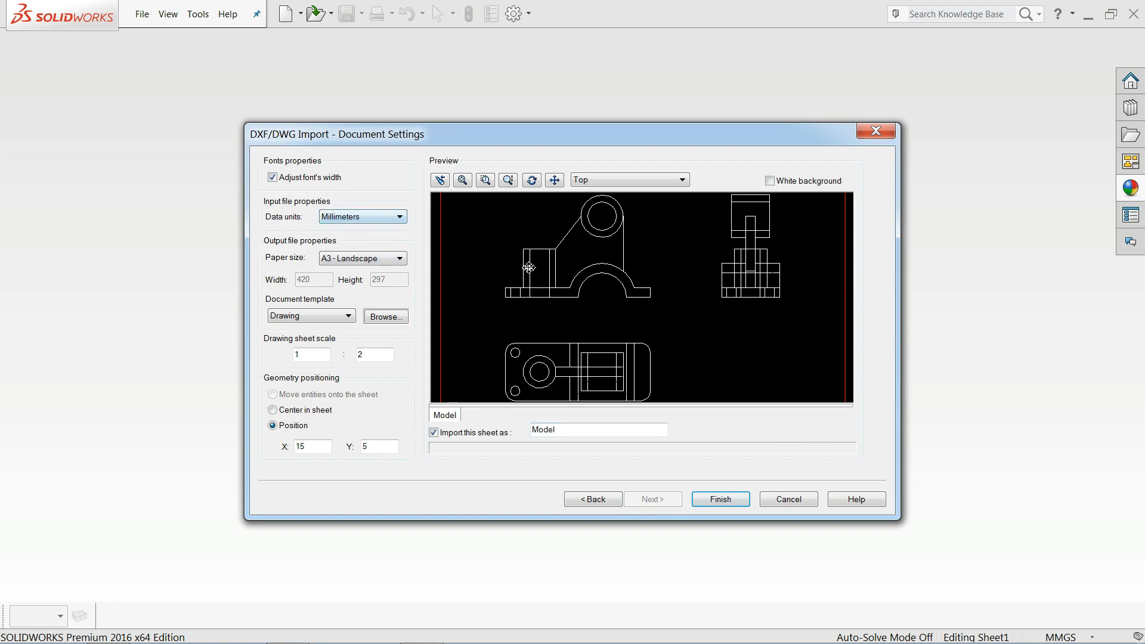
Step: Import the drawing with millimetre data units, A1 - Landscape paper size and a 1:1 sheet scale
left_click(368, 218)
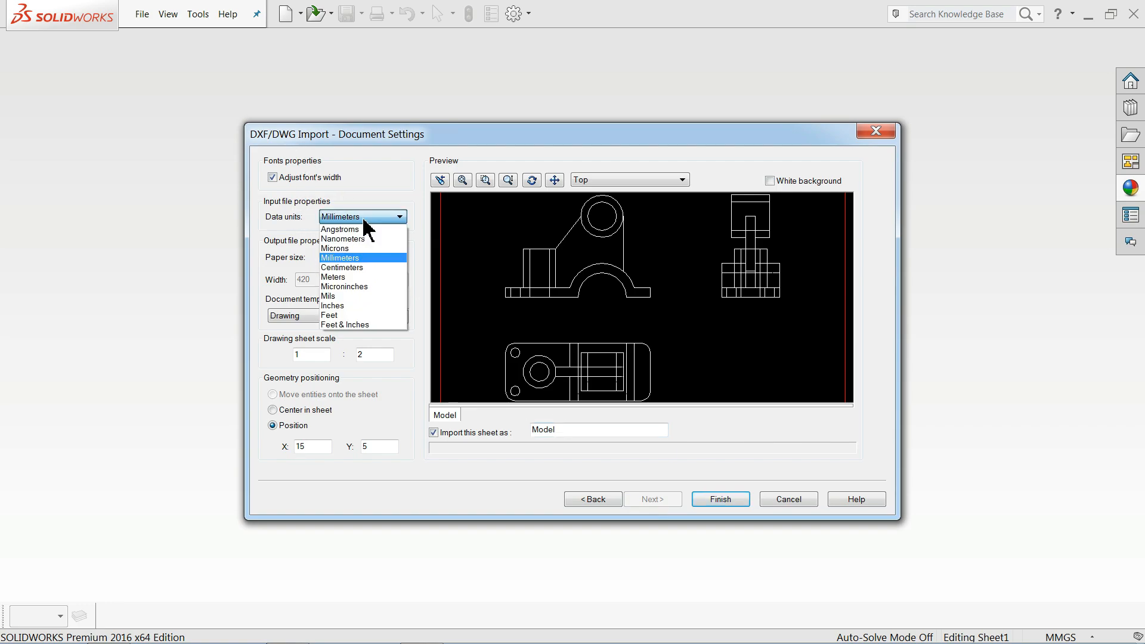
left_click(364, 220)
left_click(362, 256)
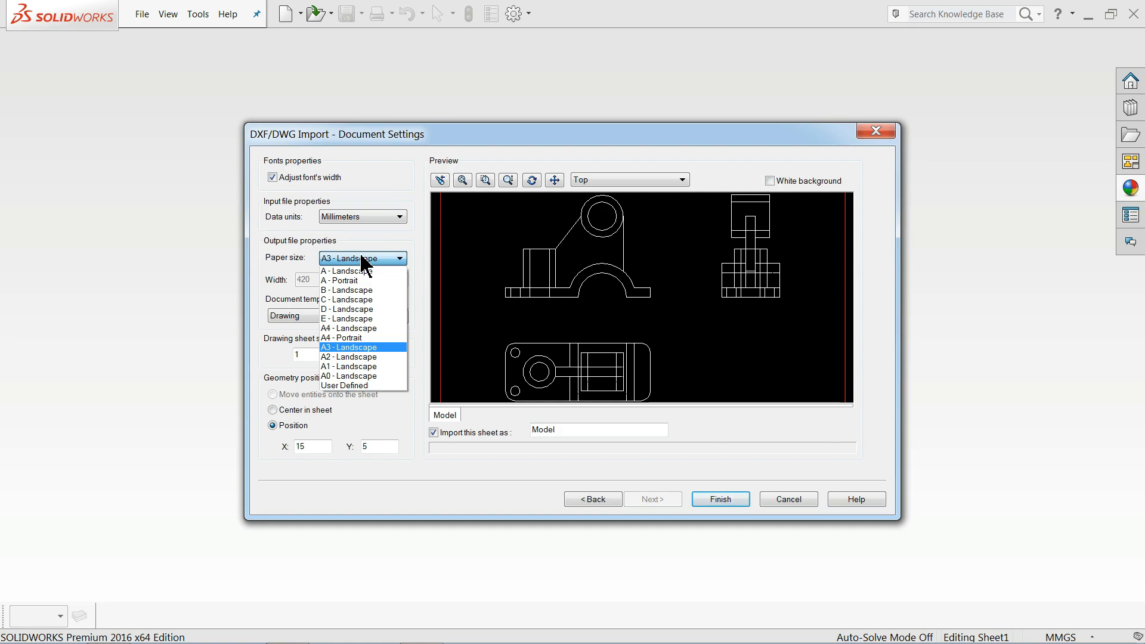
left_click(349, 366)
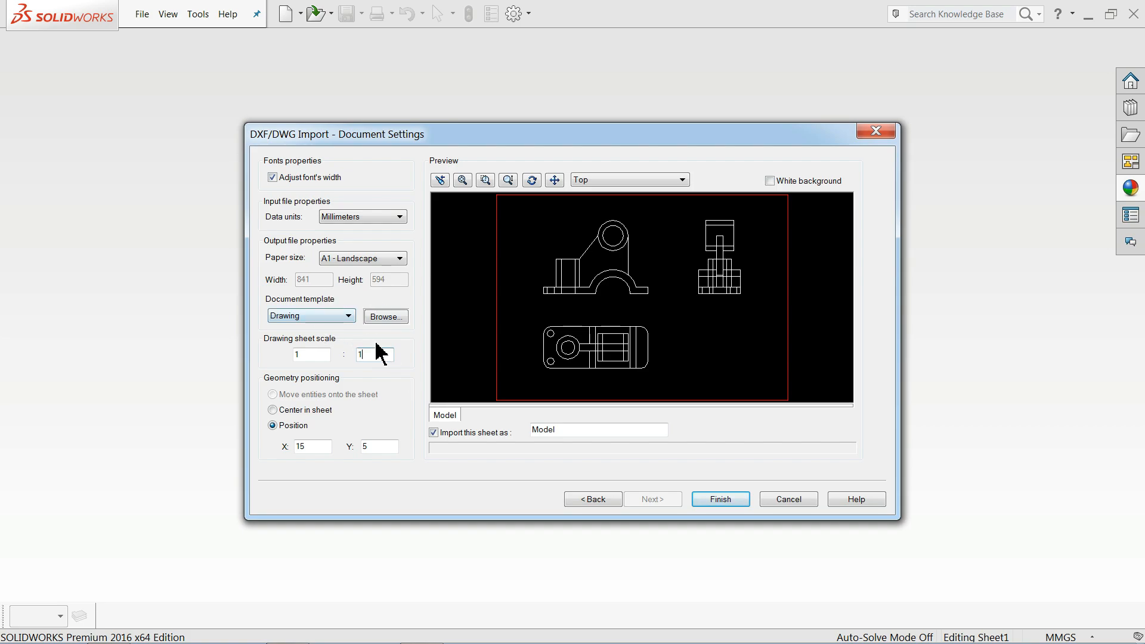
left_click(723, 504)
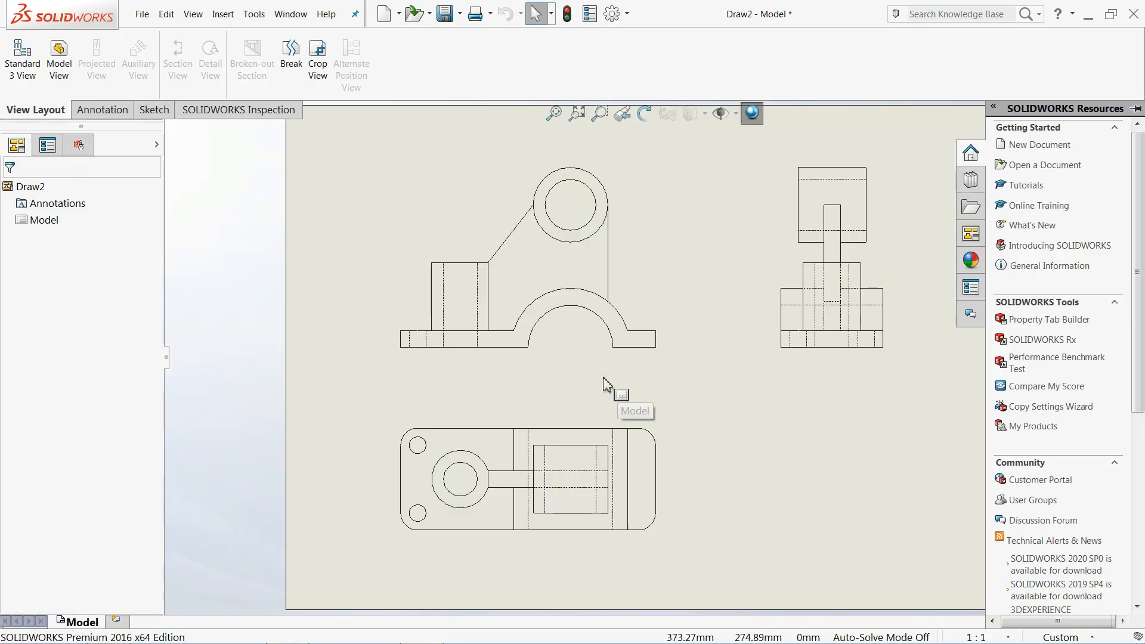
Step: Copy all entities of the front view in the drawing and create a new part document
scroll(682, 340, "down", 4)
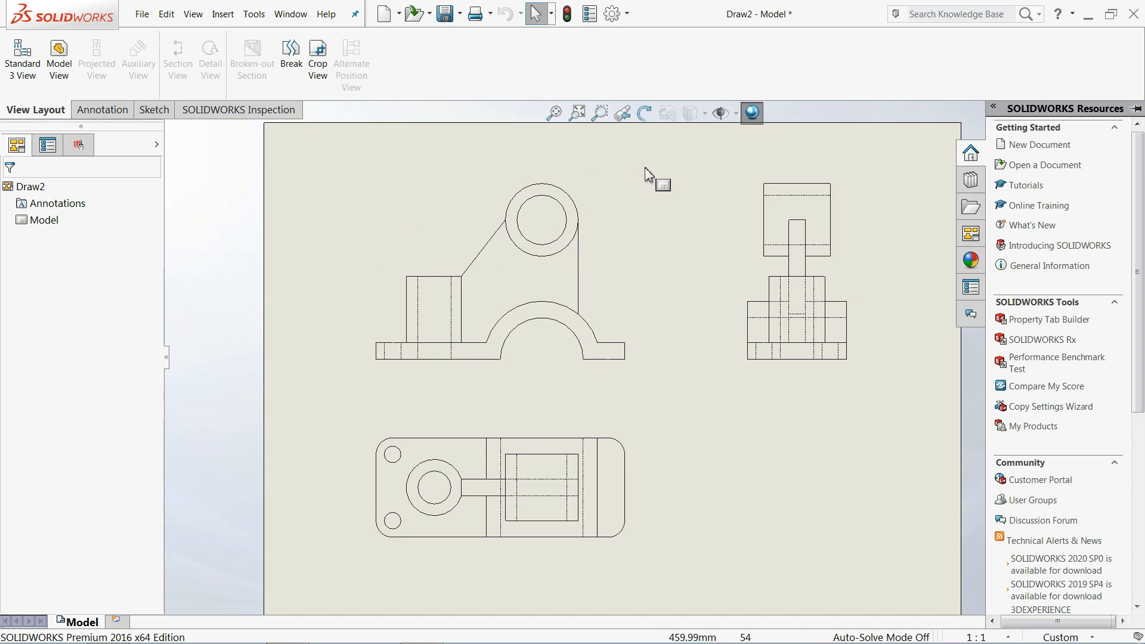
left_click_drag(650, 158, 348, 375)
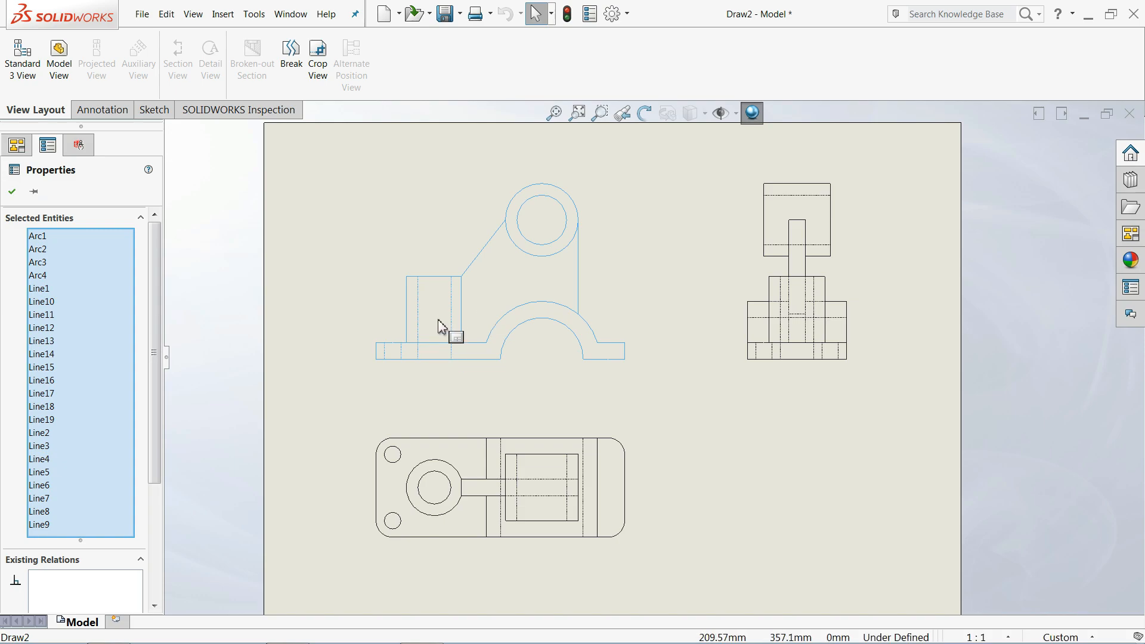
left_click(143, 16)
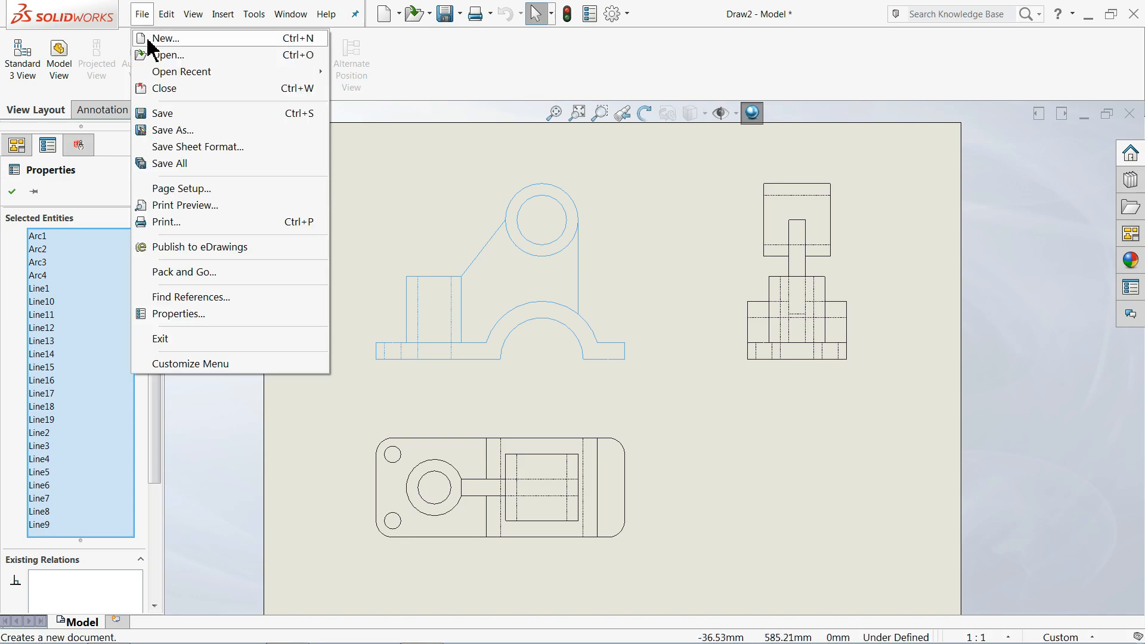
left_click(157, 39)
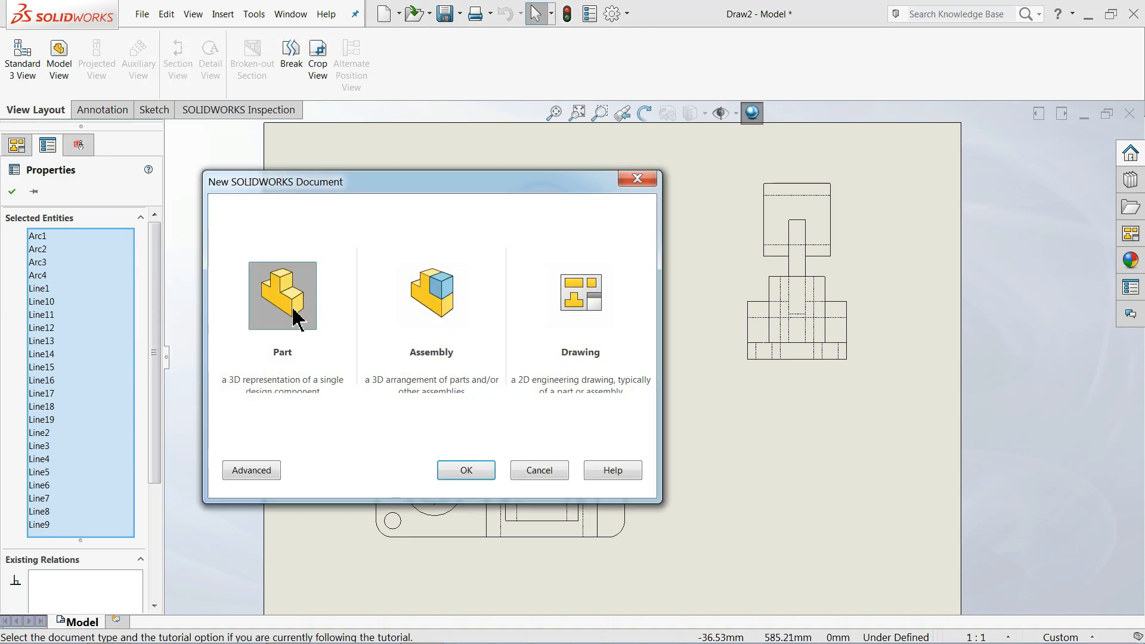
left_click(465, 470)
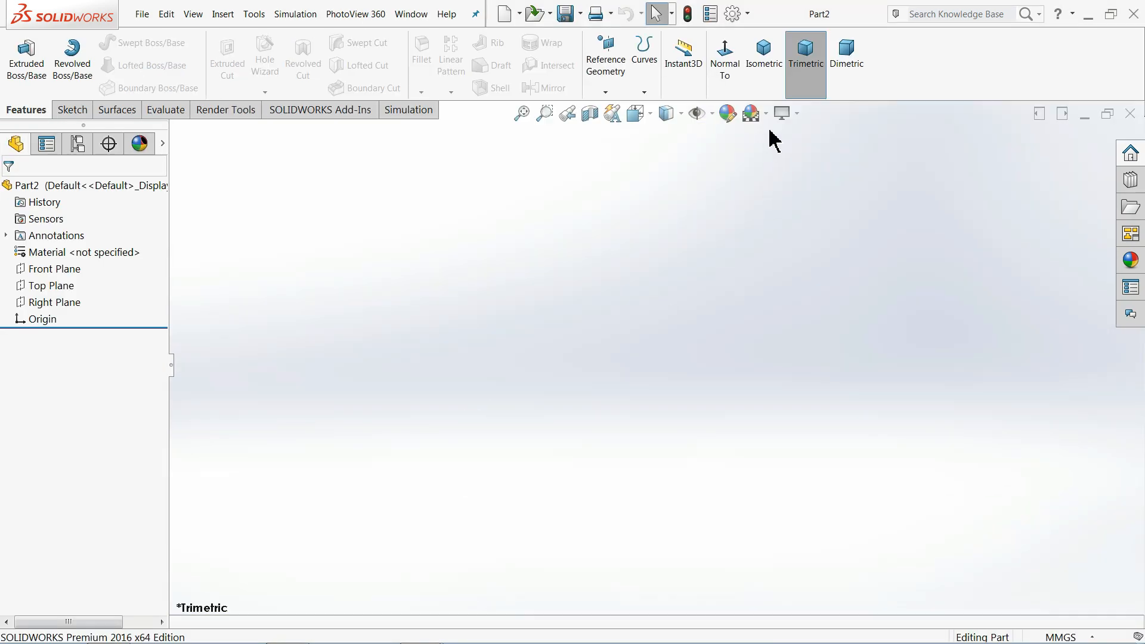
Step: Change the part's scene to a plain white background and show the Front, Top and Right planes
left_click(765, 113)
left_click(775, 34)
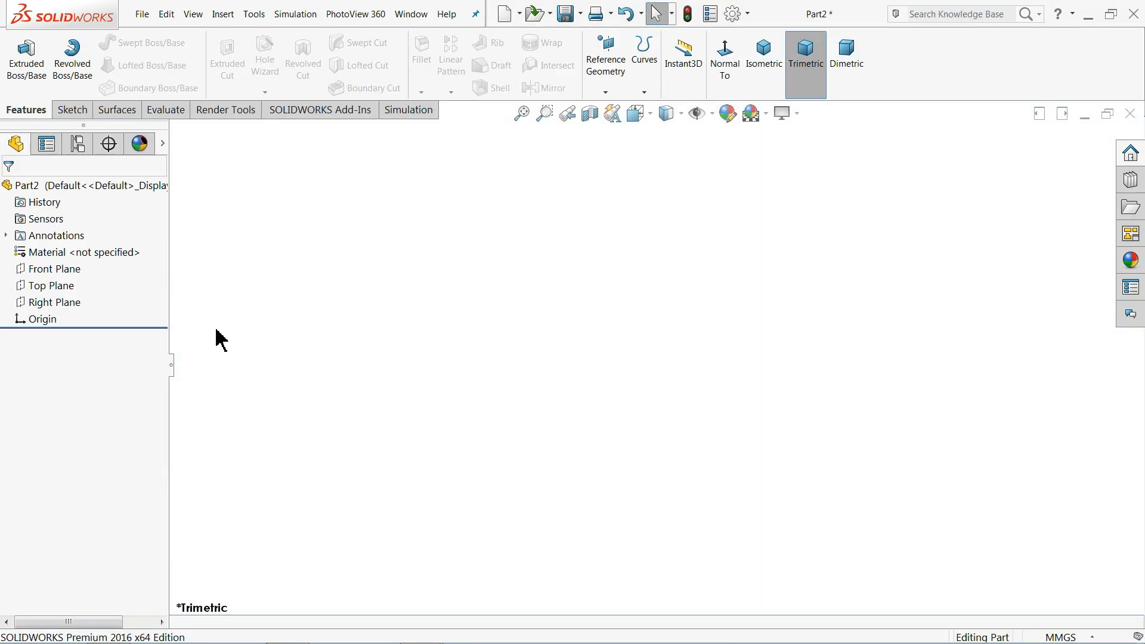
left_click_drag(100, 269, 66, 308)
right_click(66, 309)
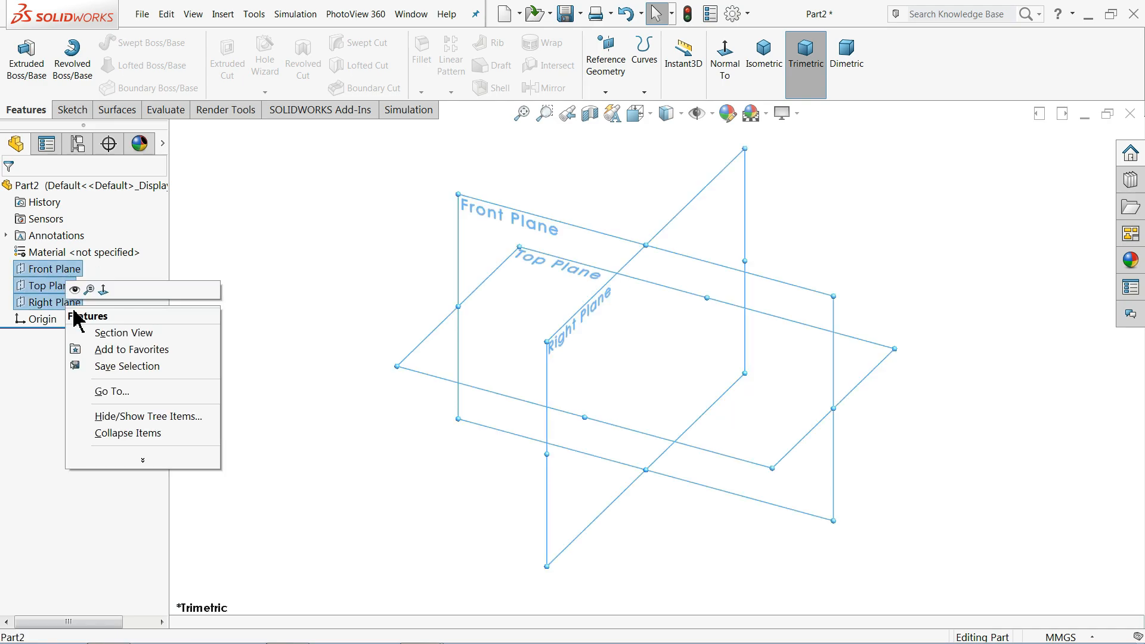
left_click(75, 289)
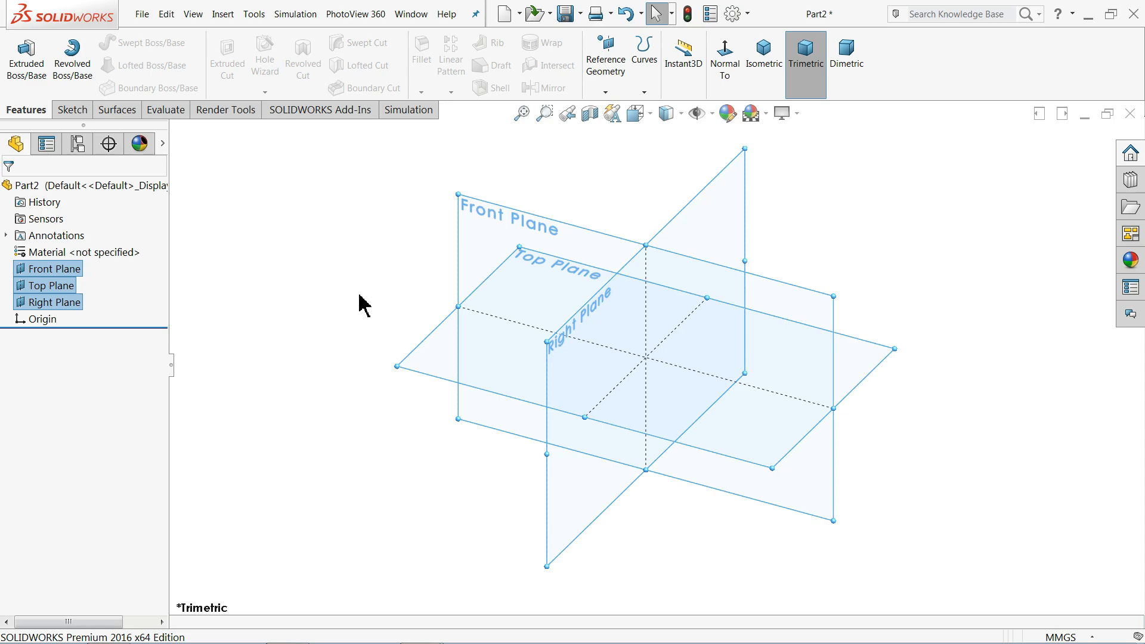
Step: Start a sketch on the Front Plane and paste the copied front view into it
left_click(499, 229)
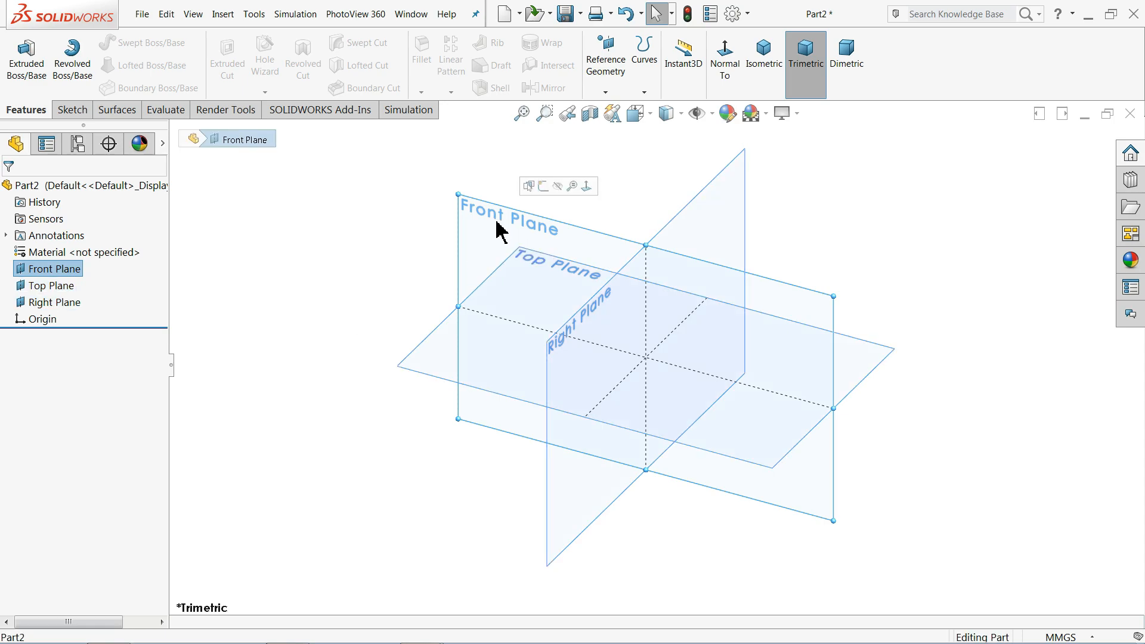
left_click(542, 188)
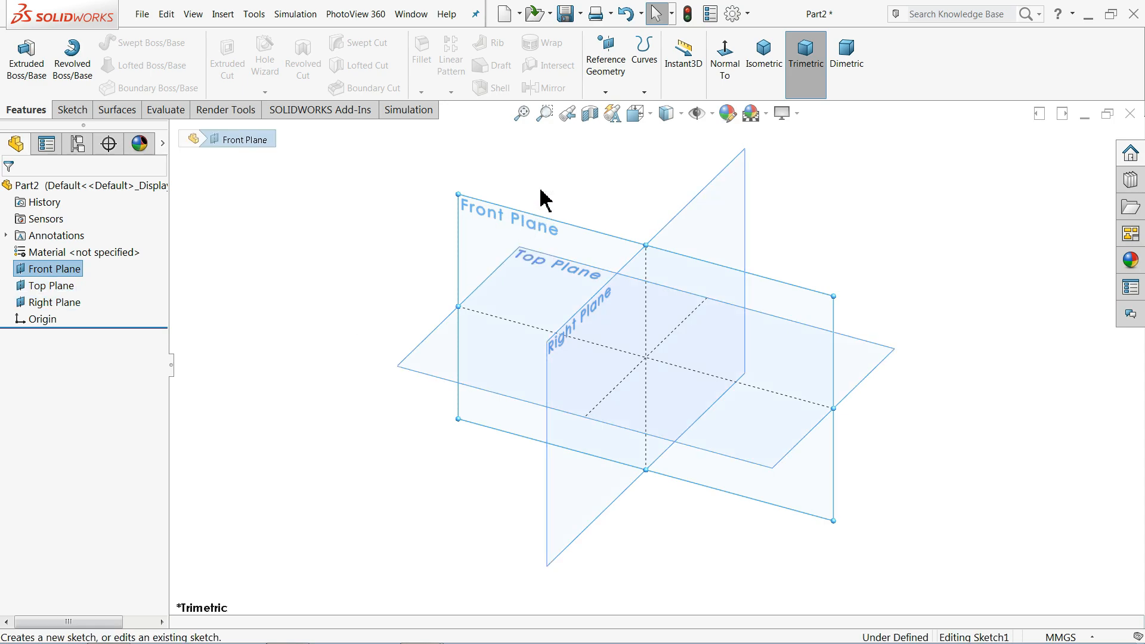
left_click(259, 231)
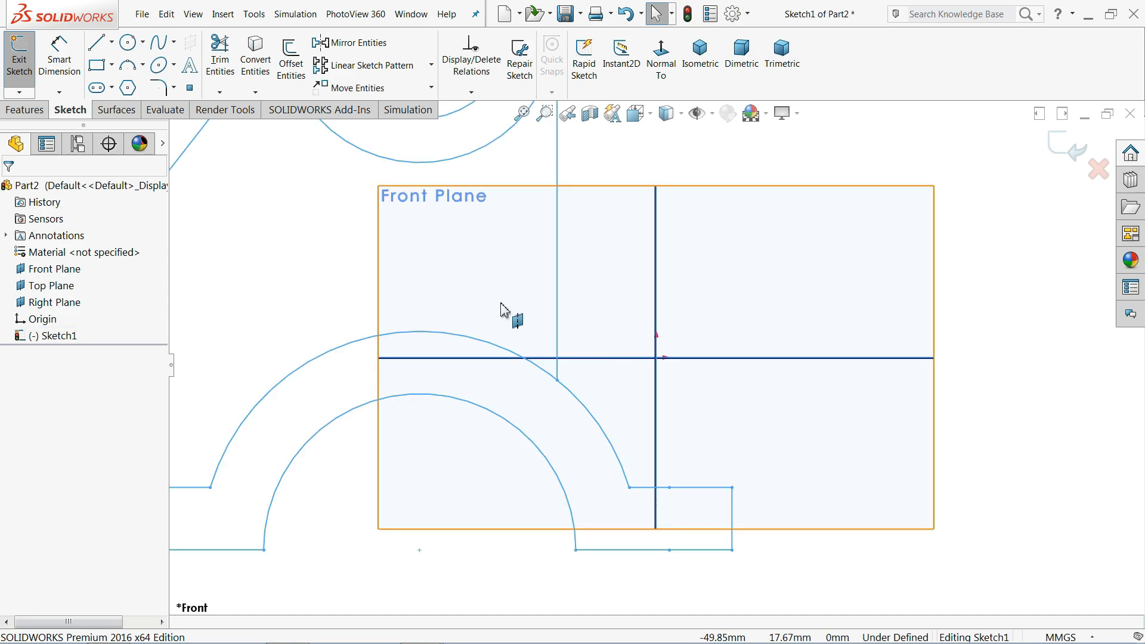
Step: Move all pasted front-view entities from the centre point of the lower arcs to the origin with Move Entities, and exit the sketch
scroll(503, 317, "up", 3)
scroll(502, 304, "up", 1)
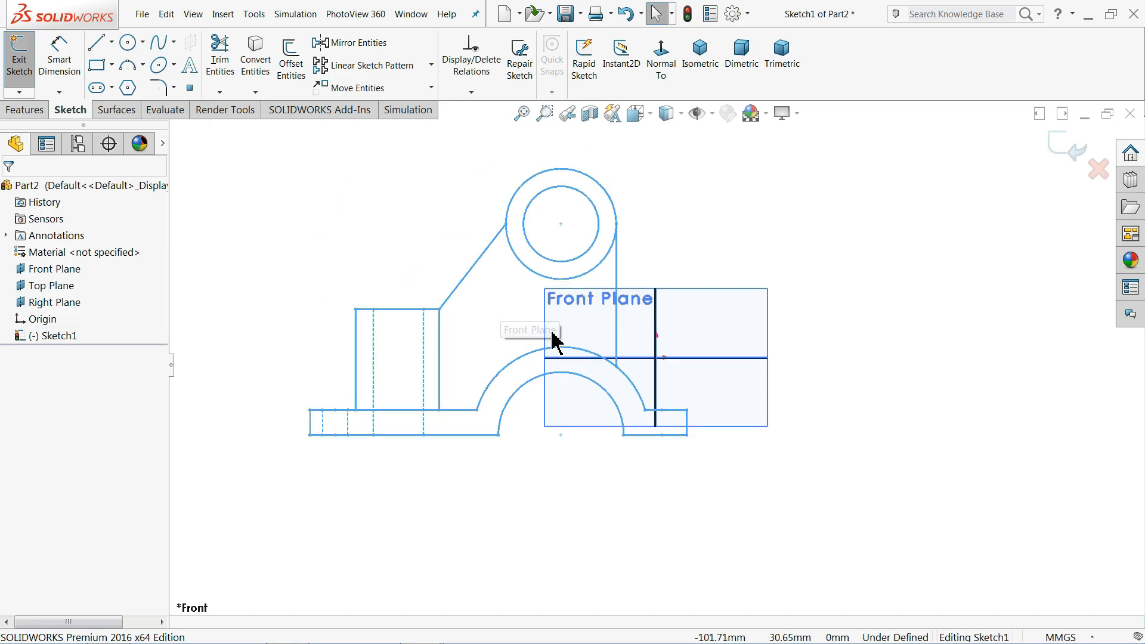
scroll(565, 303, "down", 1)
scroll(740, 192, "up", 1)
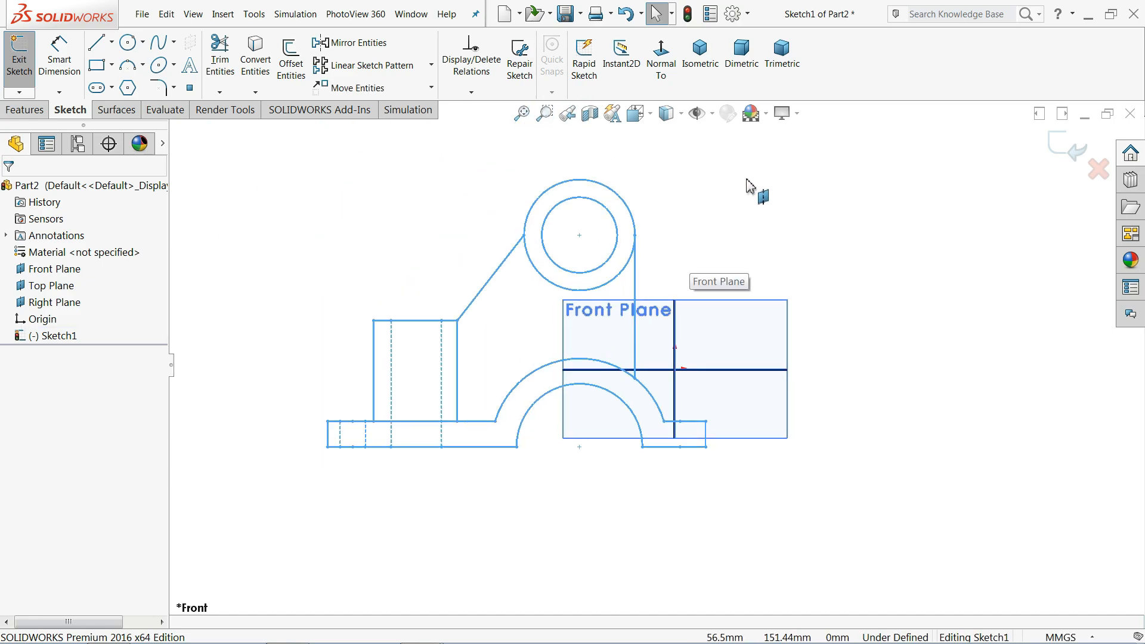
left_click(358, 88)
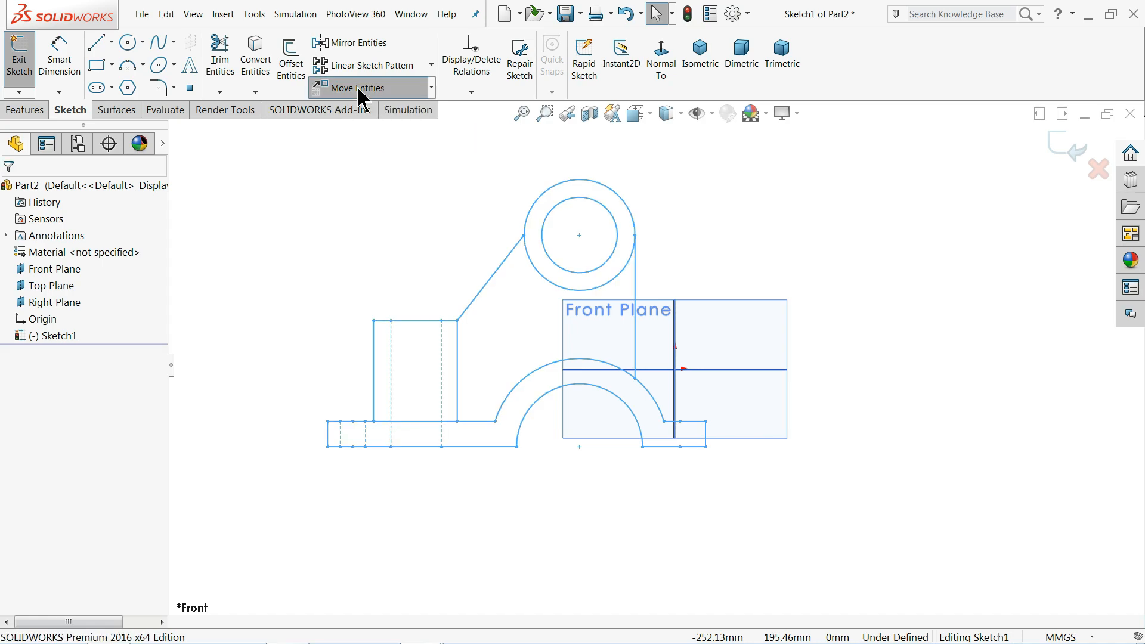
left_click(580, 446)
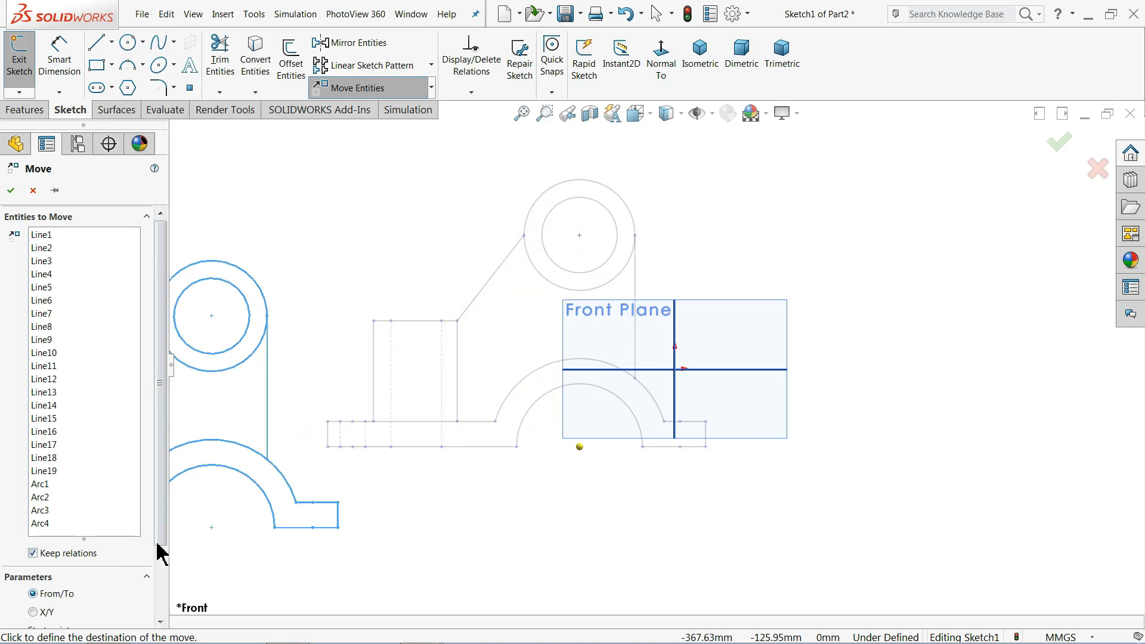
scroll(131, 561, "down", 3)
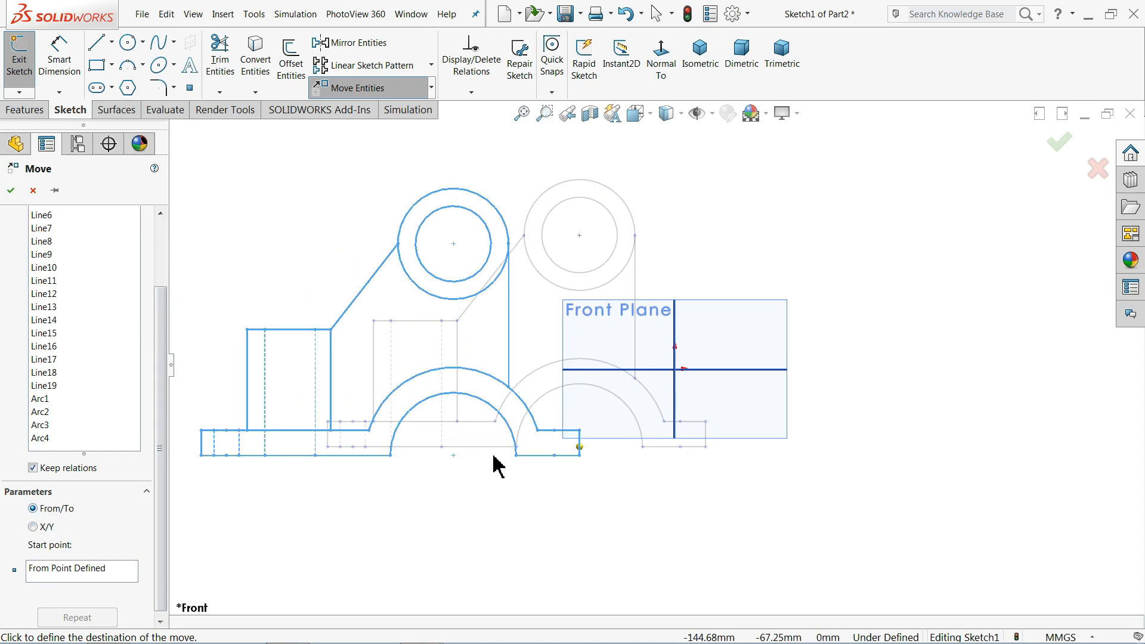
scroll(689, 355, "down", 3)
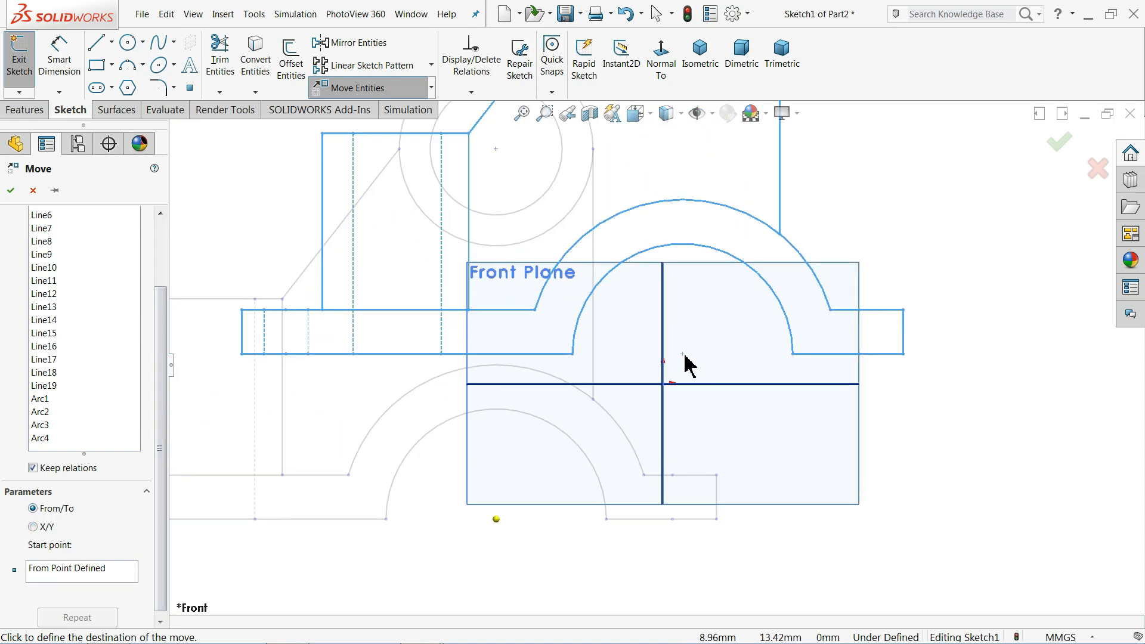
left_click(664, 386)
scroll(739, 426, "up", 4)
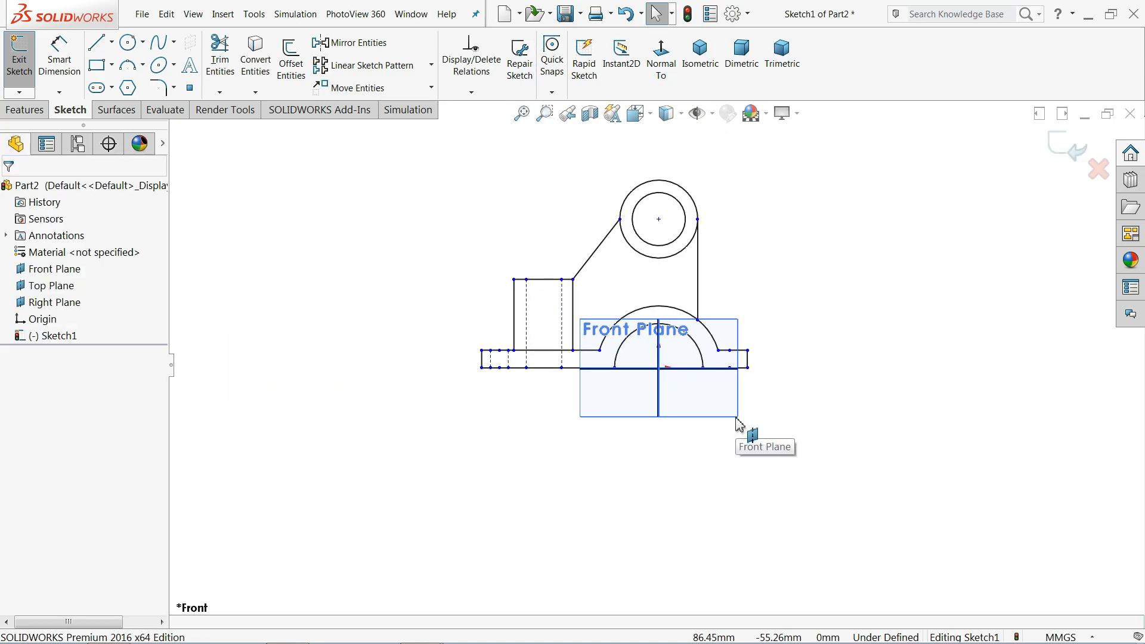
scroll(763, 286, "down", 1)
left_click(1071, 149)
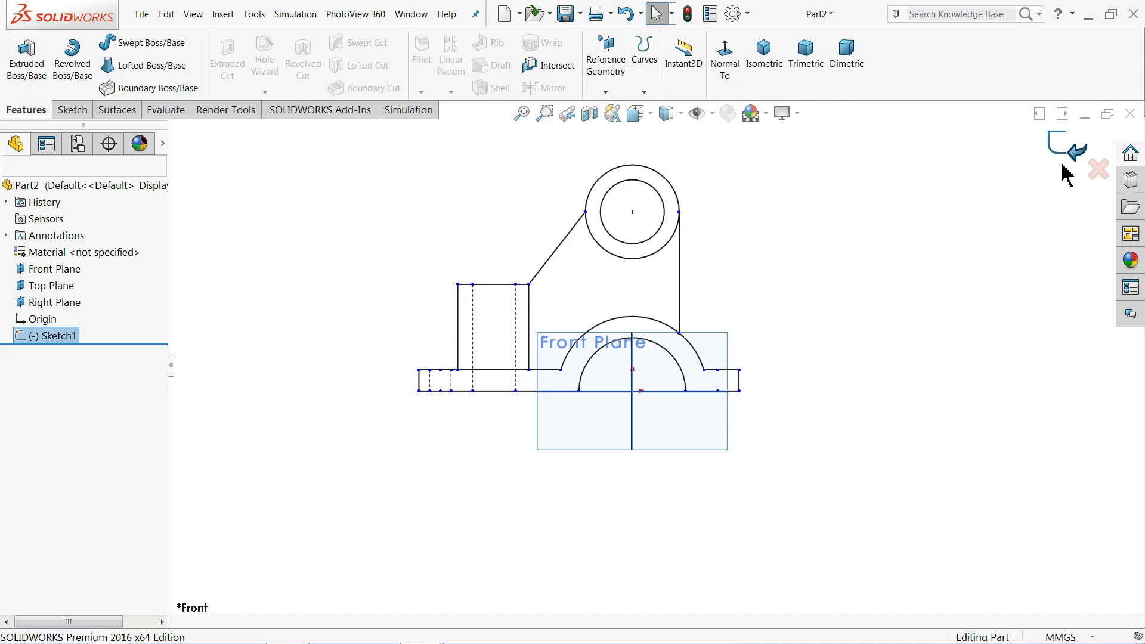
Step: Check the placed front-view sketch against the reference planes in 3D and return to the Draw2 drawing
scroll(823, 266, "up", 3)
mouse_move(808, 270)
middle_mouse_down()
mouse_move(831, 274)
mouse_move(866, 348)
mouse_move(690, 339)
middle_mouse_up()
scroll(642, 306, "down", 2)
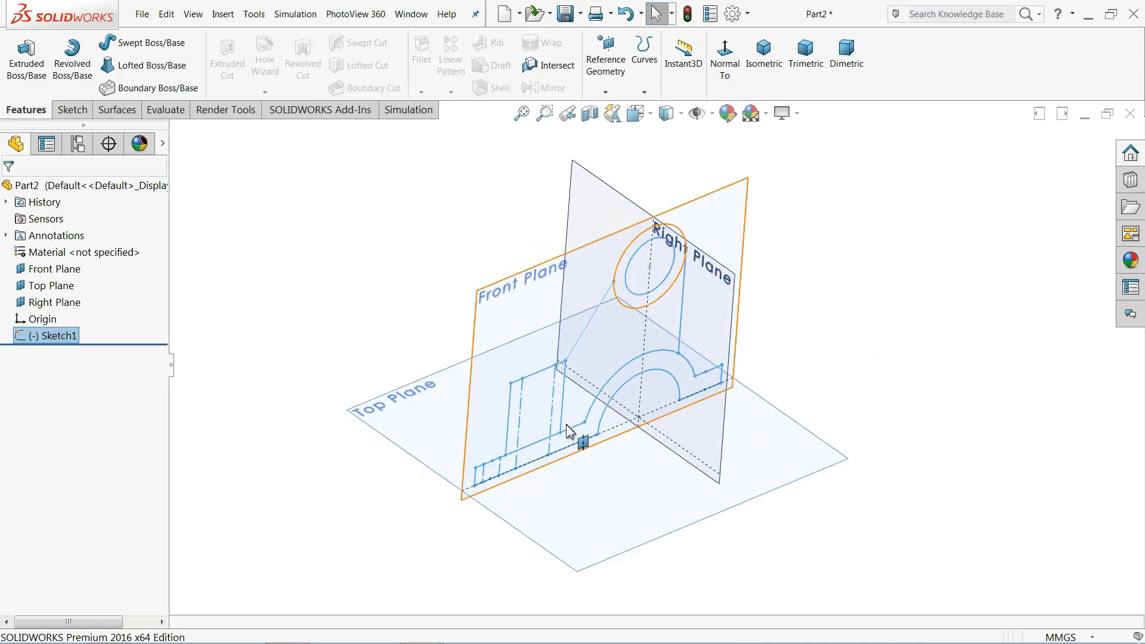
mouse_move(566, 425)
middle_mouse_down()
mouse_move(547, 421)
mouse_move(562, 418)
middle_mouse_up()
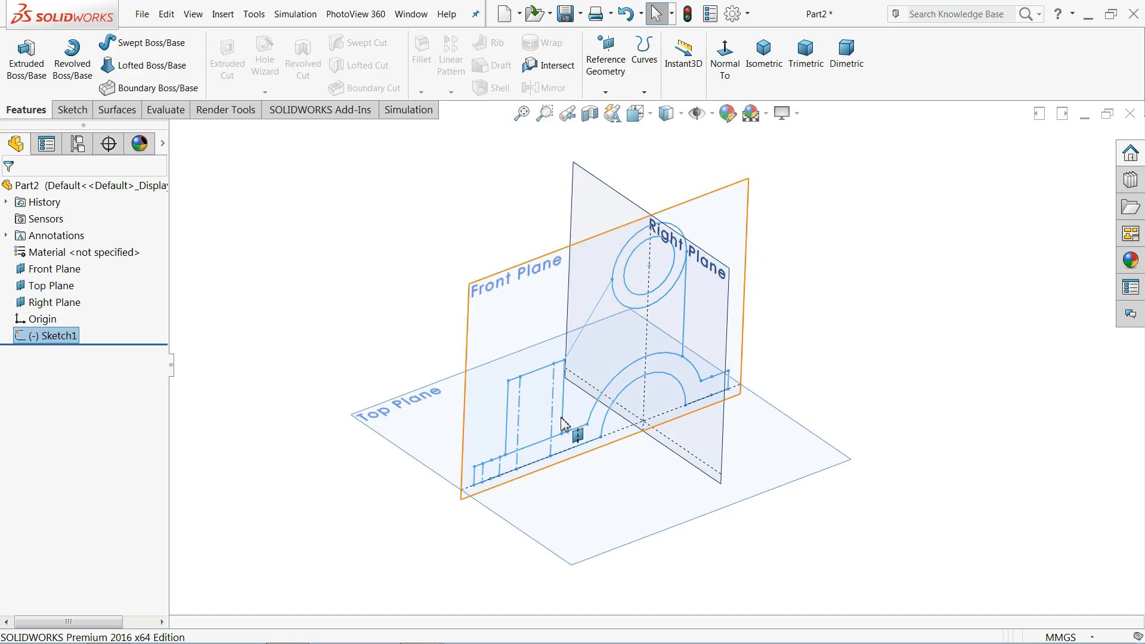
left_click(570, 505)
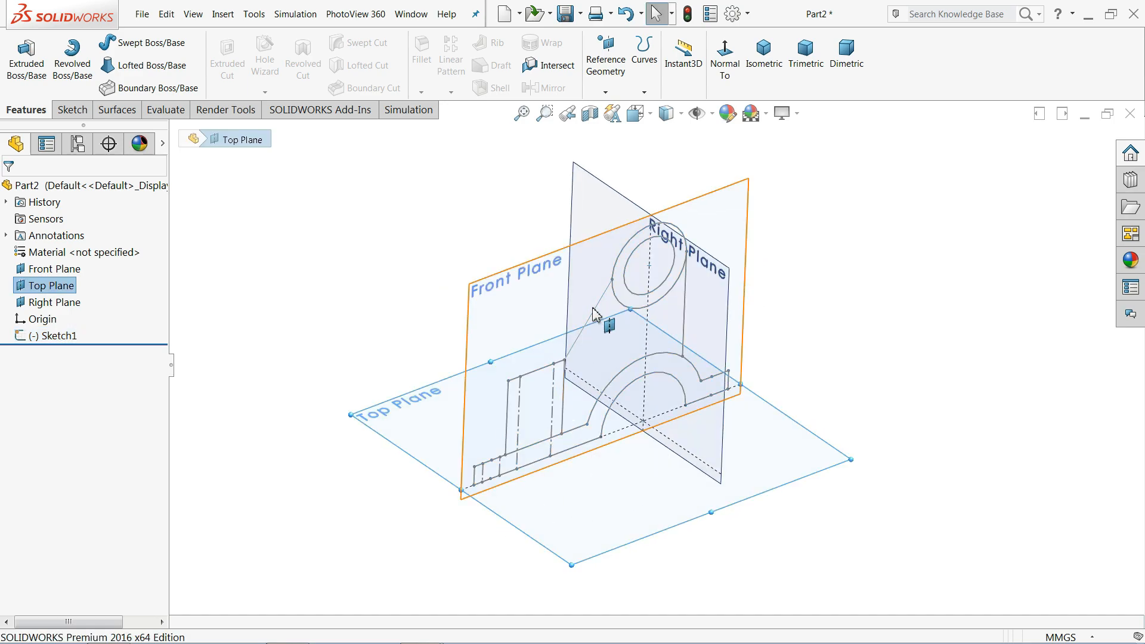
left_click(410, 17)
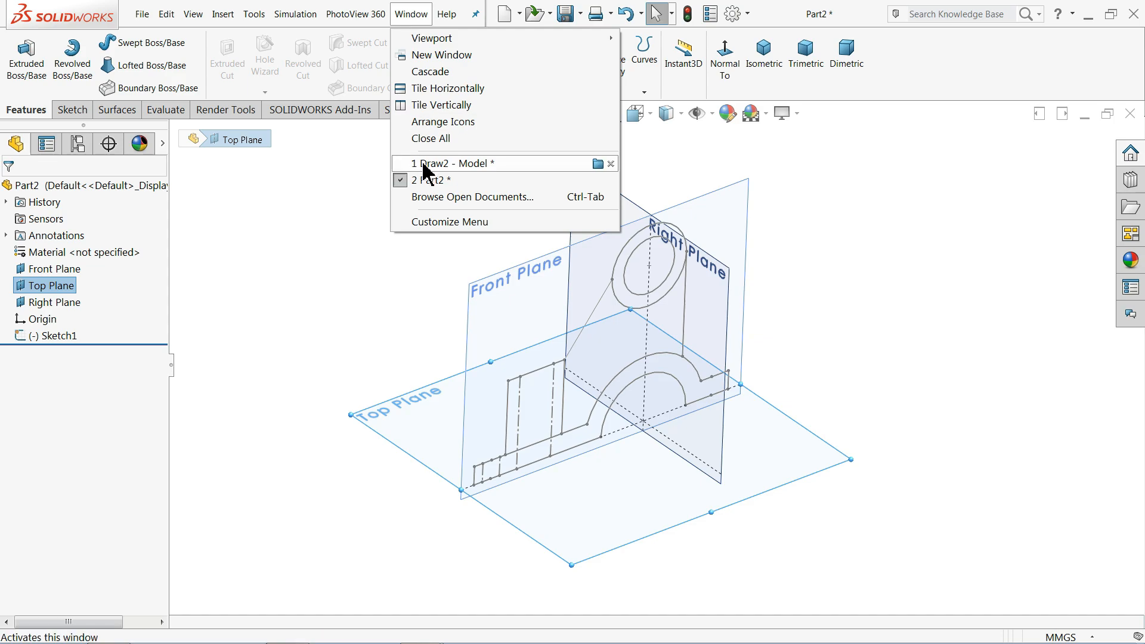
left_click(447, 167)
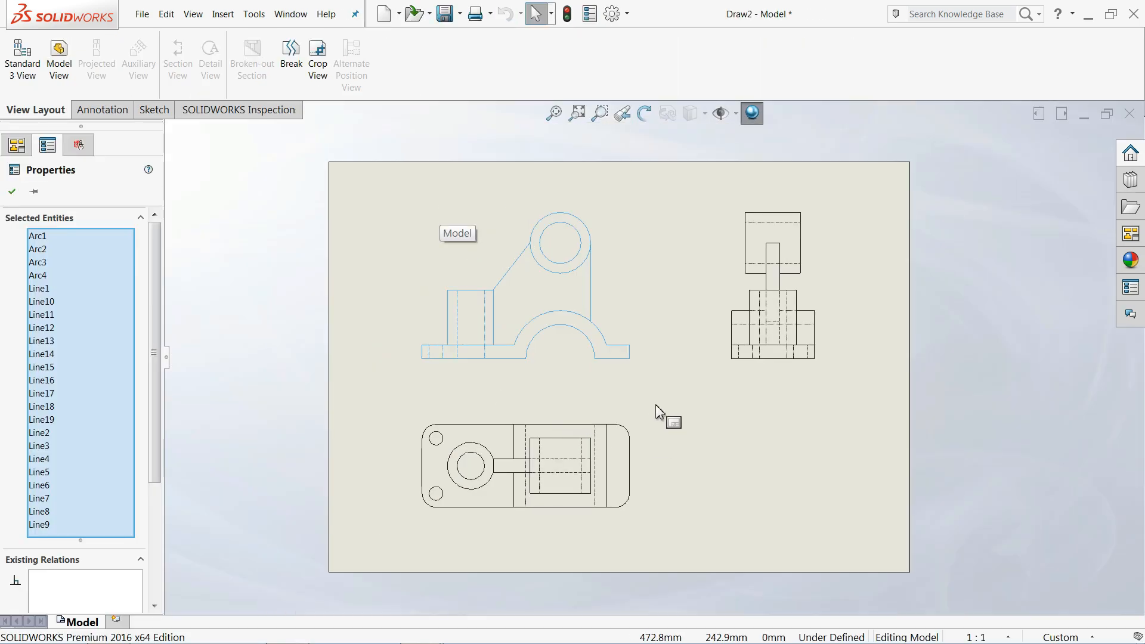
Step: Copy all top-view entities from the Draw2 drawing and switch to Part2
left_click(658, 409)
left_click(391, 531)
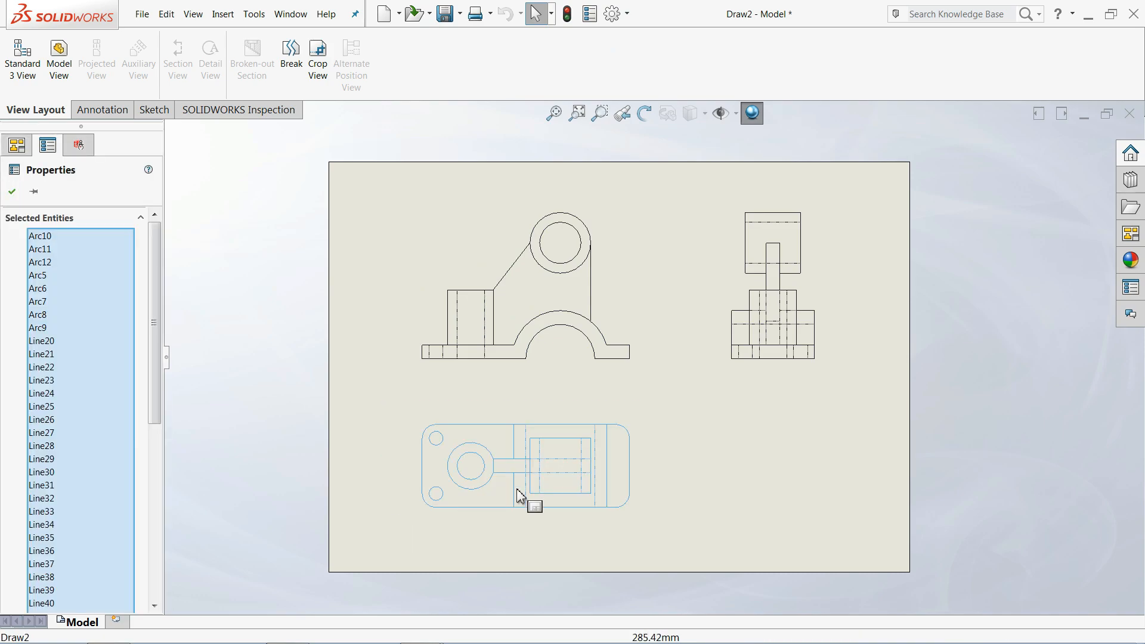
scroll(536, 492, "up", 3)
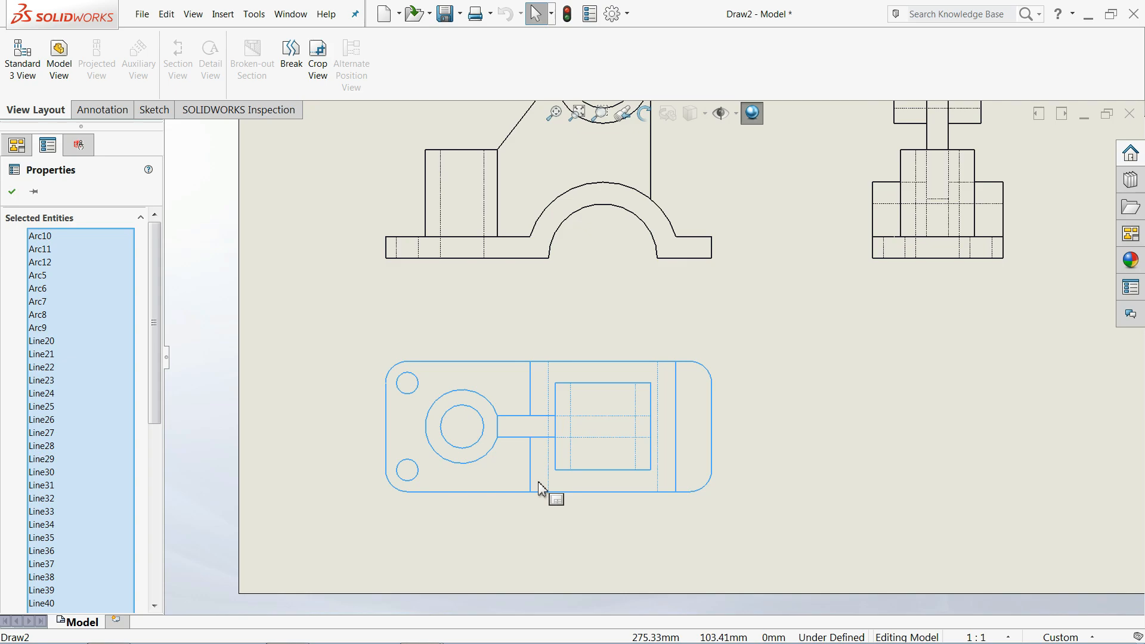
left_click(298, 15)
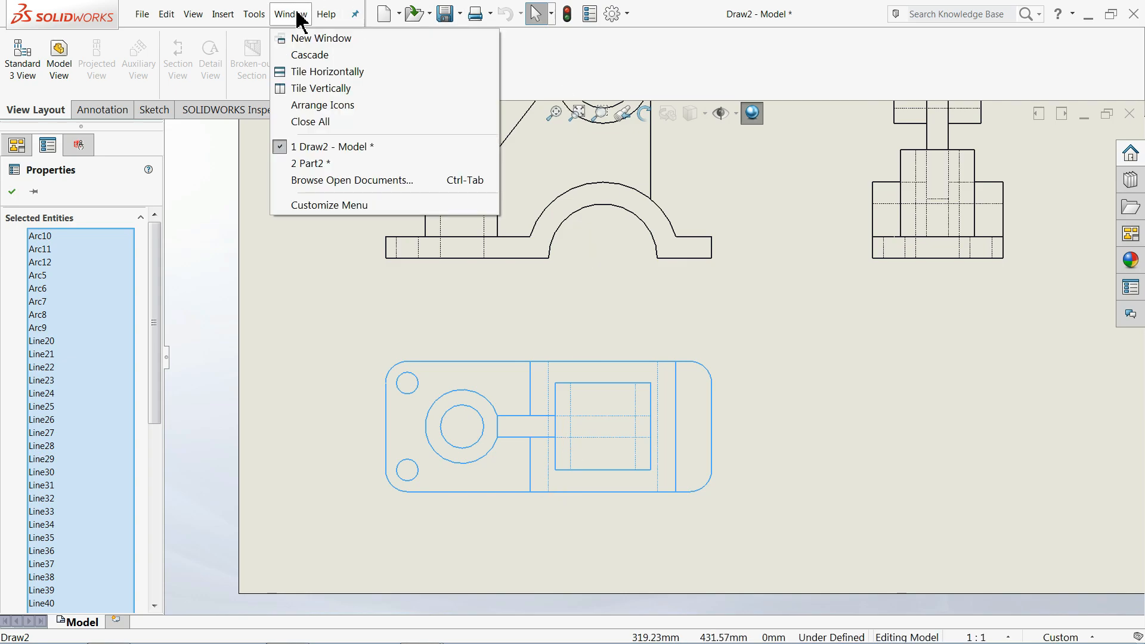
left_click(312, 171)
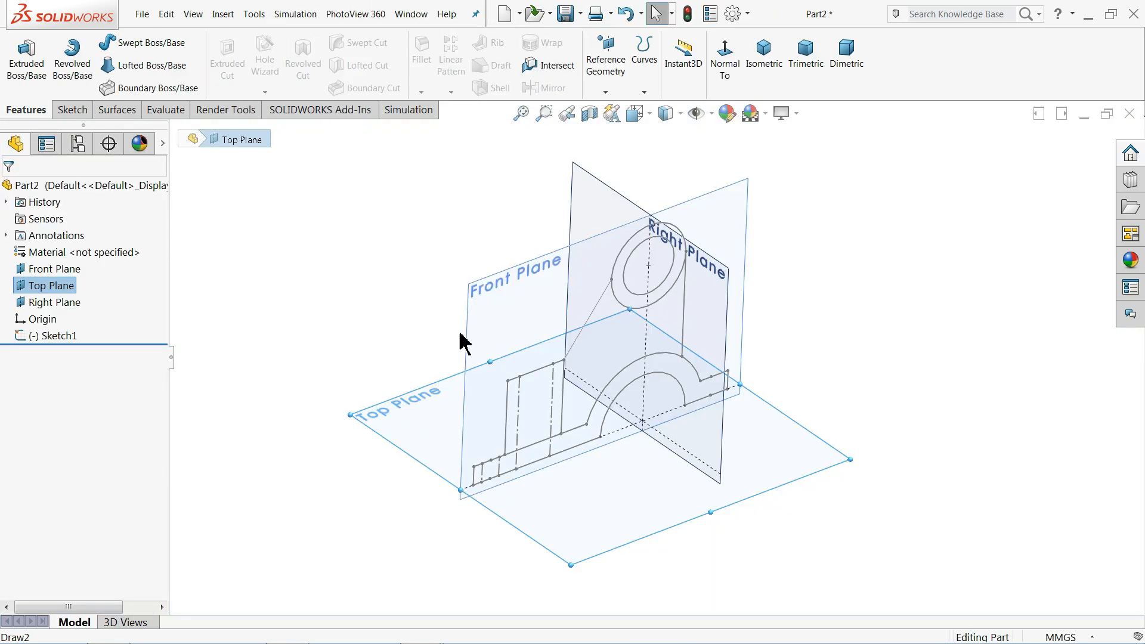
Step: Start a sketch on the Top Plane, viewed face-on, and paste the copied top view into it
left_click(585, 524)
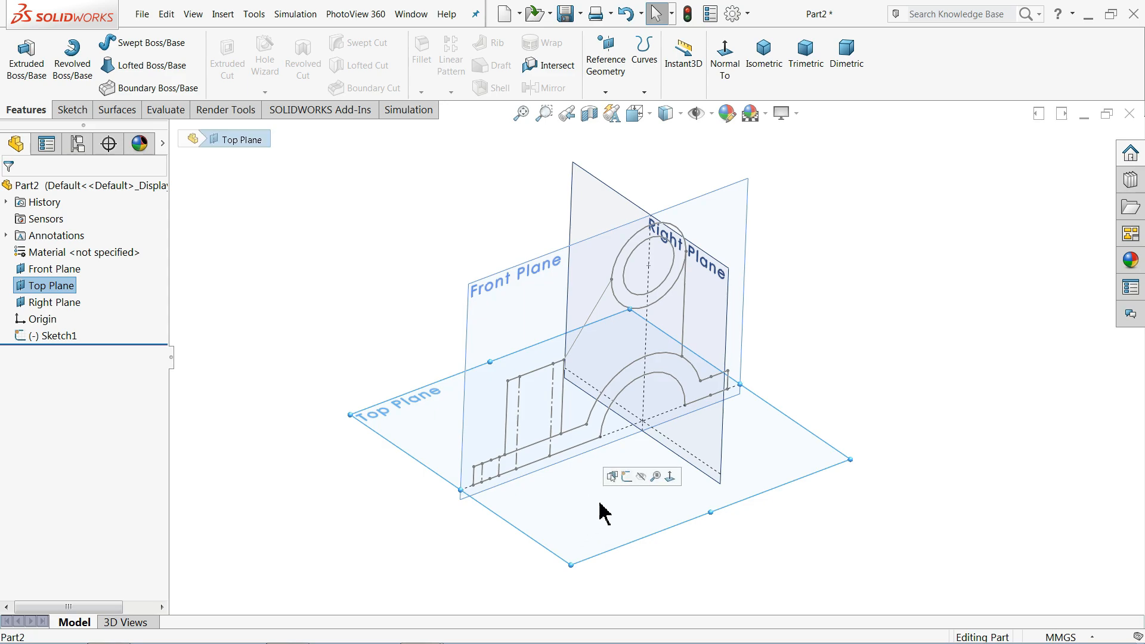
left_click(626, 477)
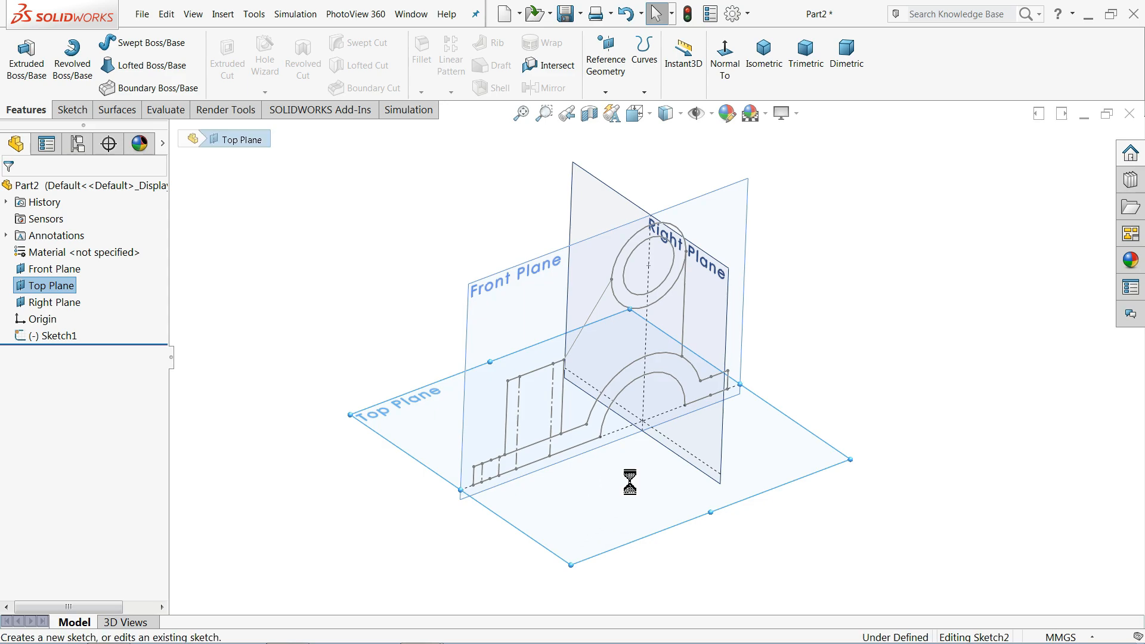
left_click(666, 67)
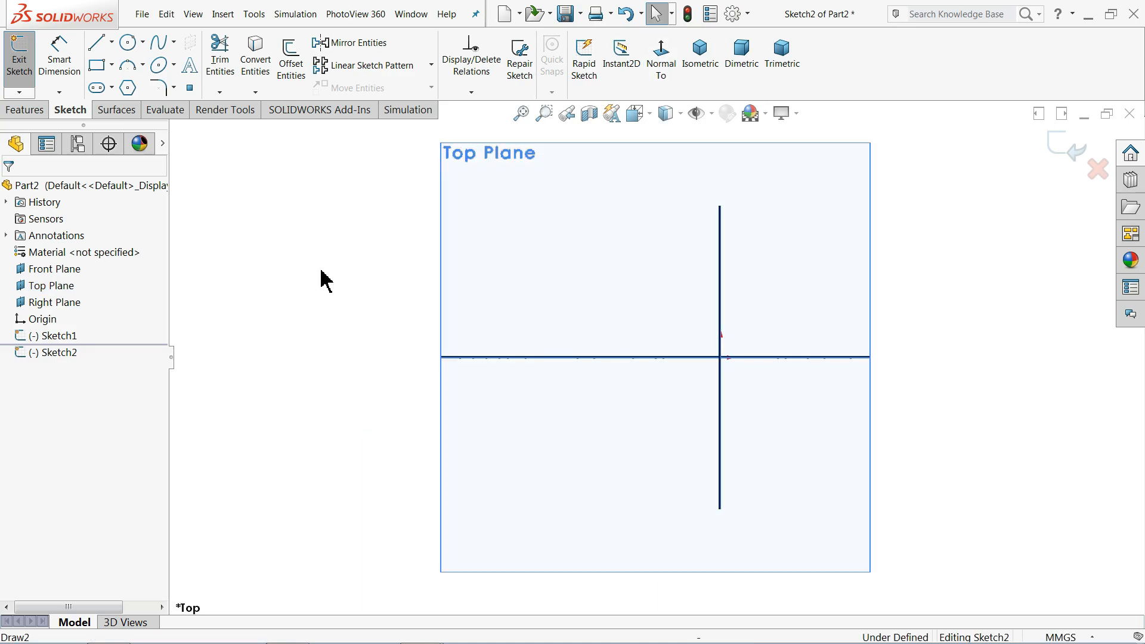
key("ctrl+v")
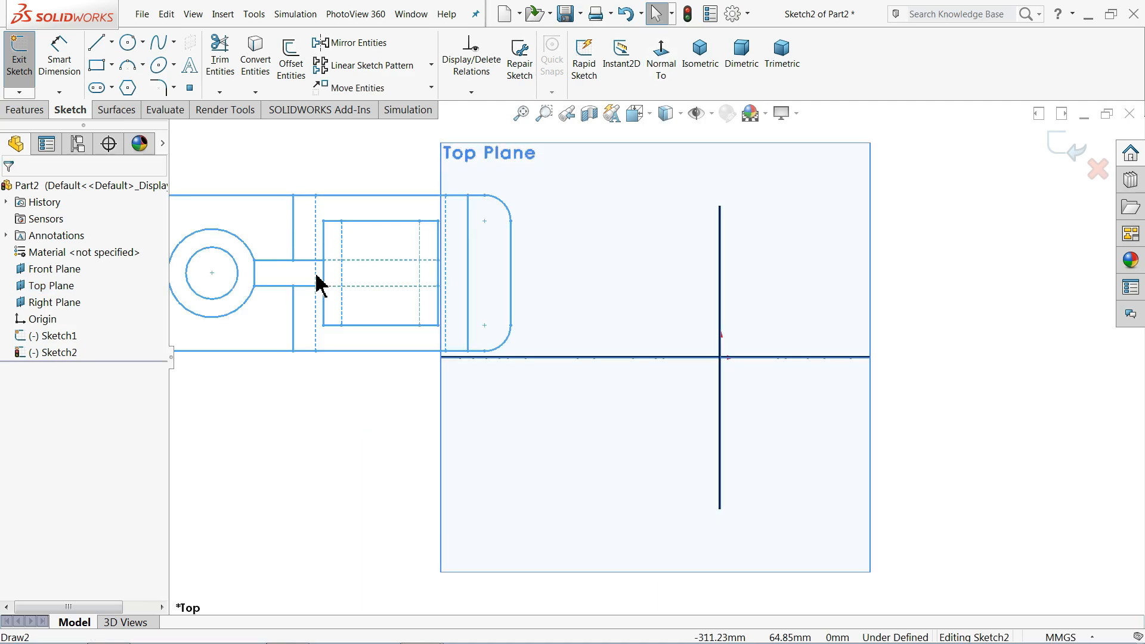
scroll(392, 371, "up", 3)
scroll(516, 306, "down", 3)
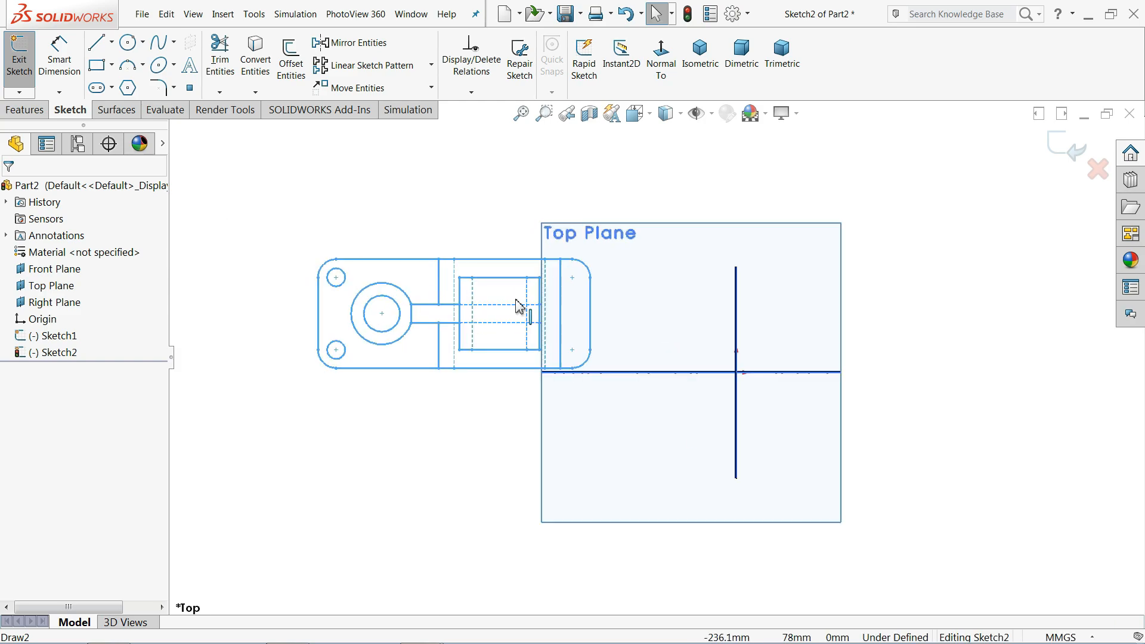
scroll(517, 306, "down", 1)
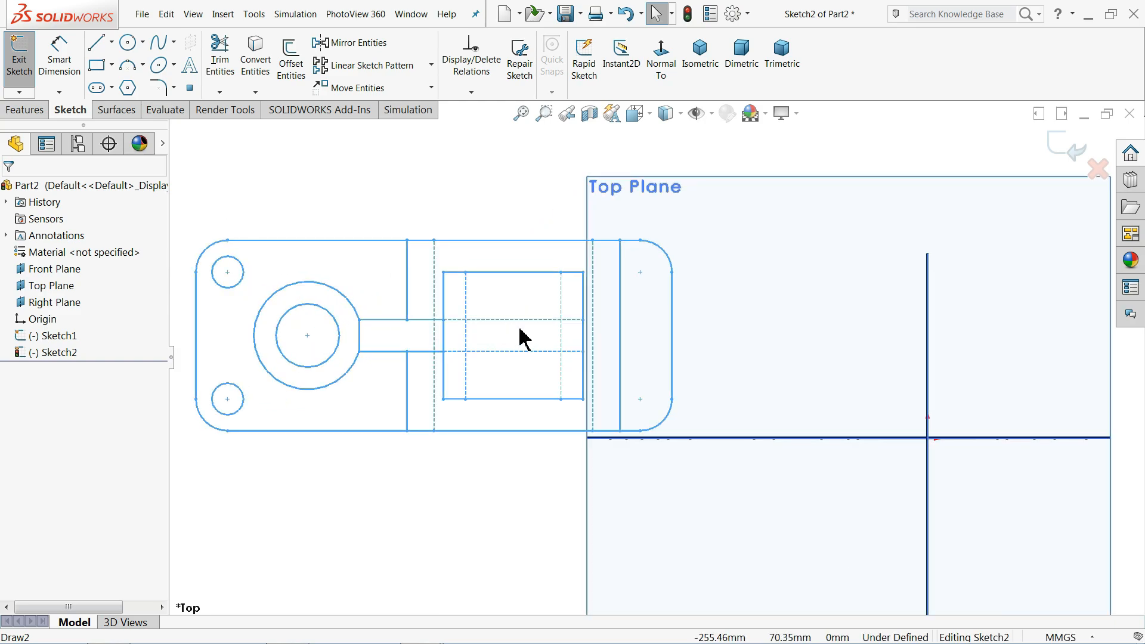
Step: Draw a vertical centerline connecting the midpoints of the two horizontal dashed lines inside the top view's inner rectangle
left_click(111, 42)
left_click(130, 79)
scroll(482, 315, "down", 3)
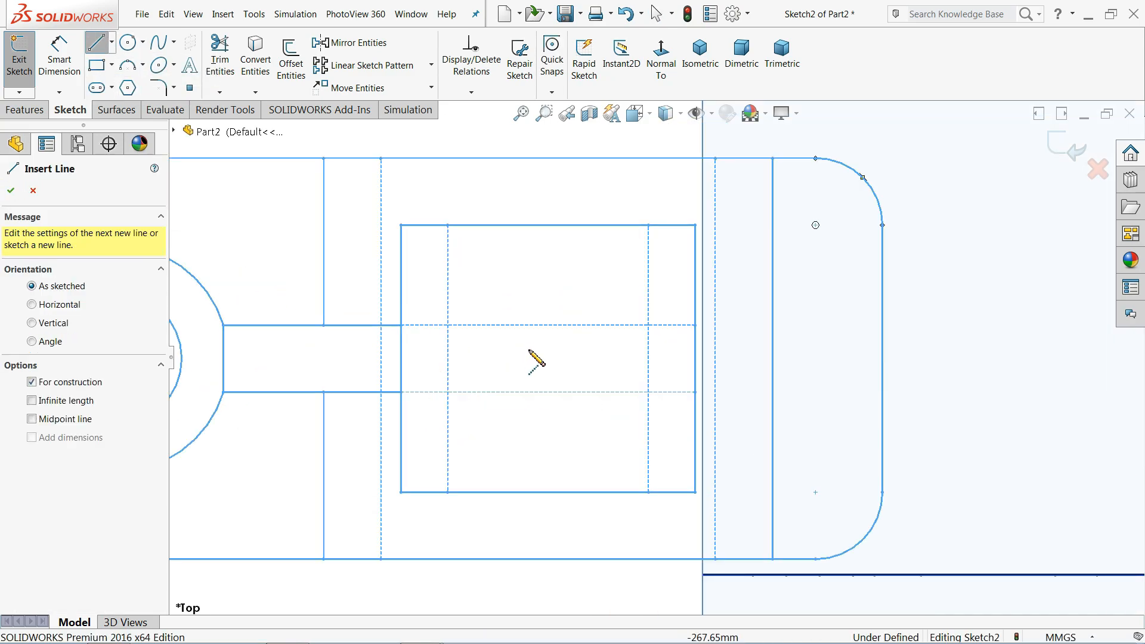
left_click(546, 324)
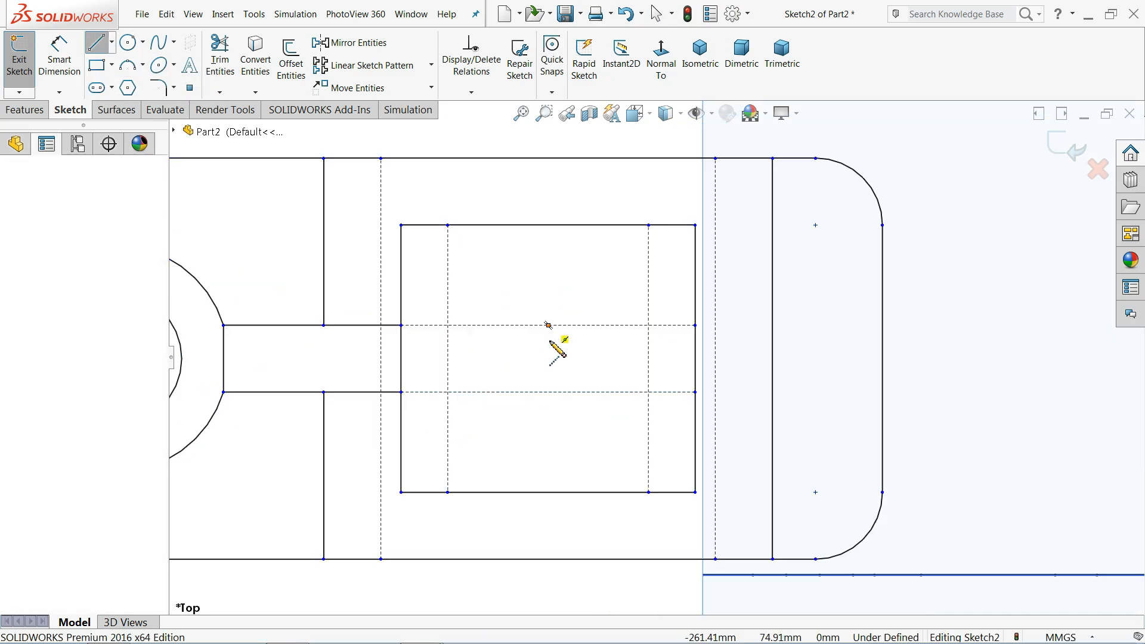
left_click(548, 392)
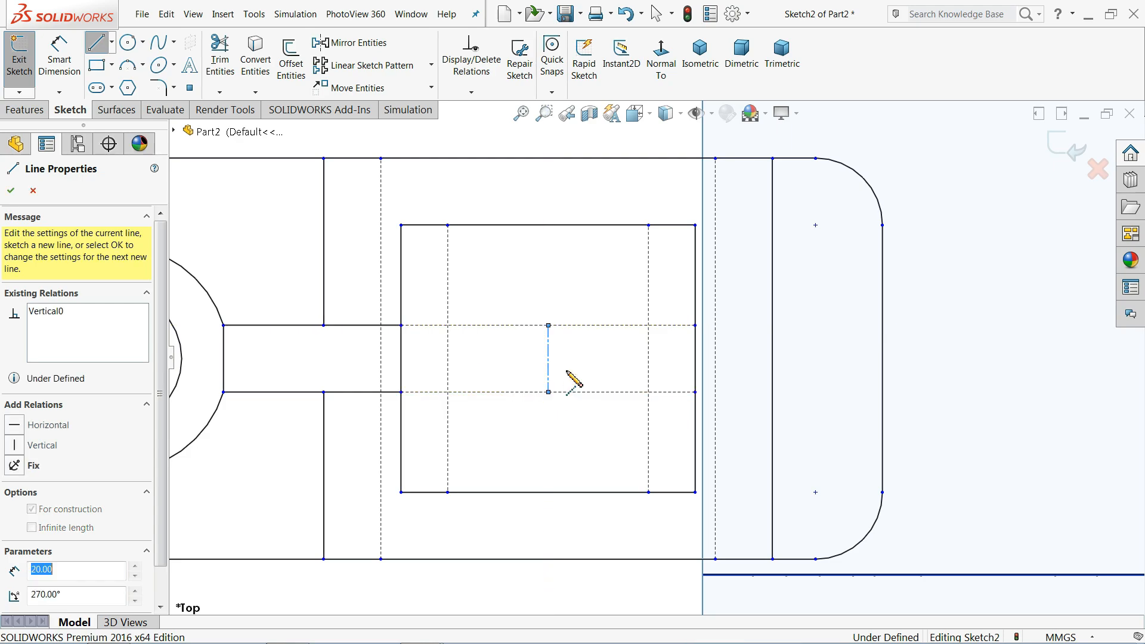
right_click(567, 367)
left_click(599, 377)
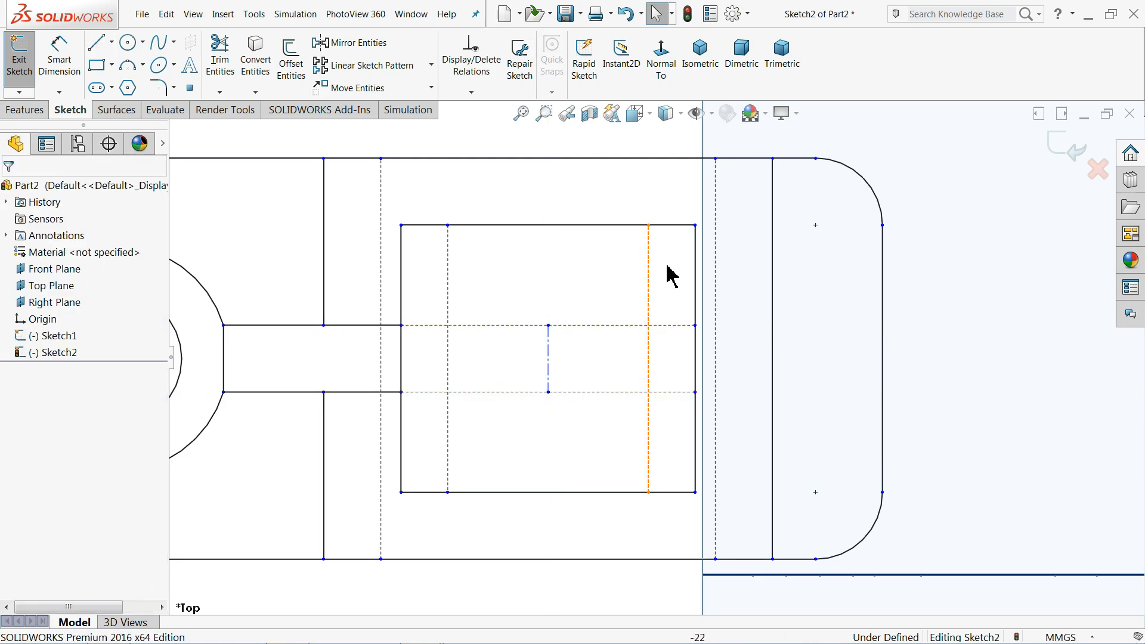
scroll(581, 319, "up", 4)
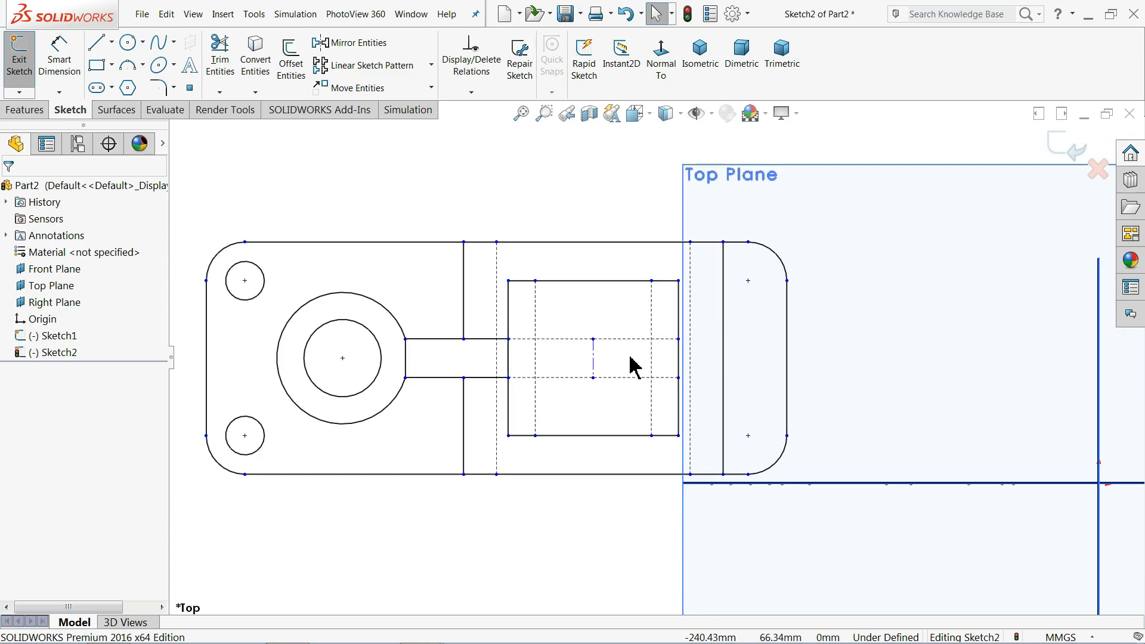
Step: Move all top-view entities from the midpoint of the short vertical centerline to the origin with Move Entities
left_click(379, 90)
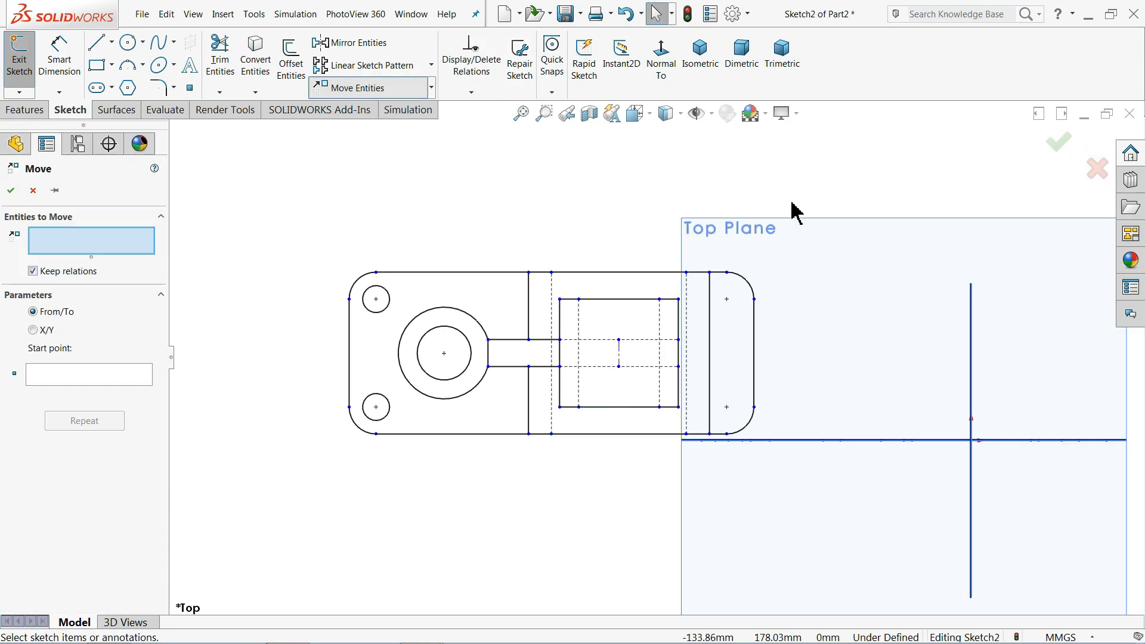
left_click_drag(799, 197, 325, 479)
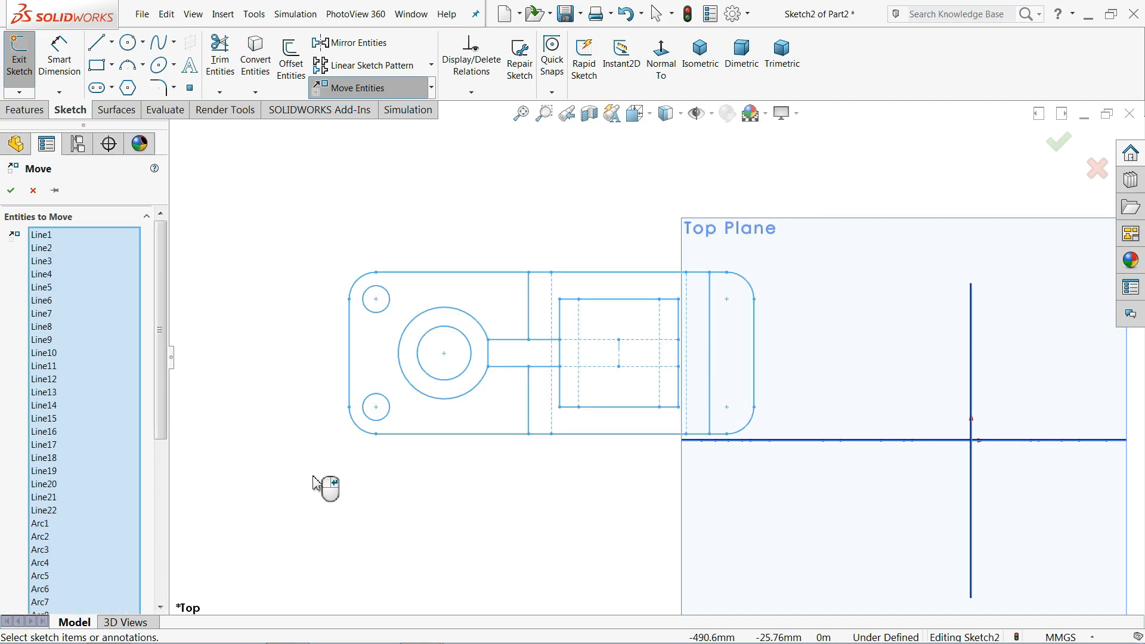
left_click_drag(161, 401, 161, 538)
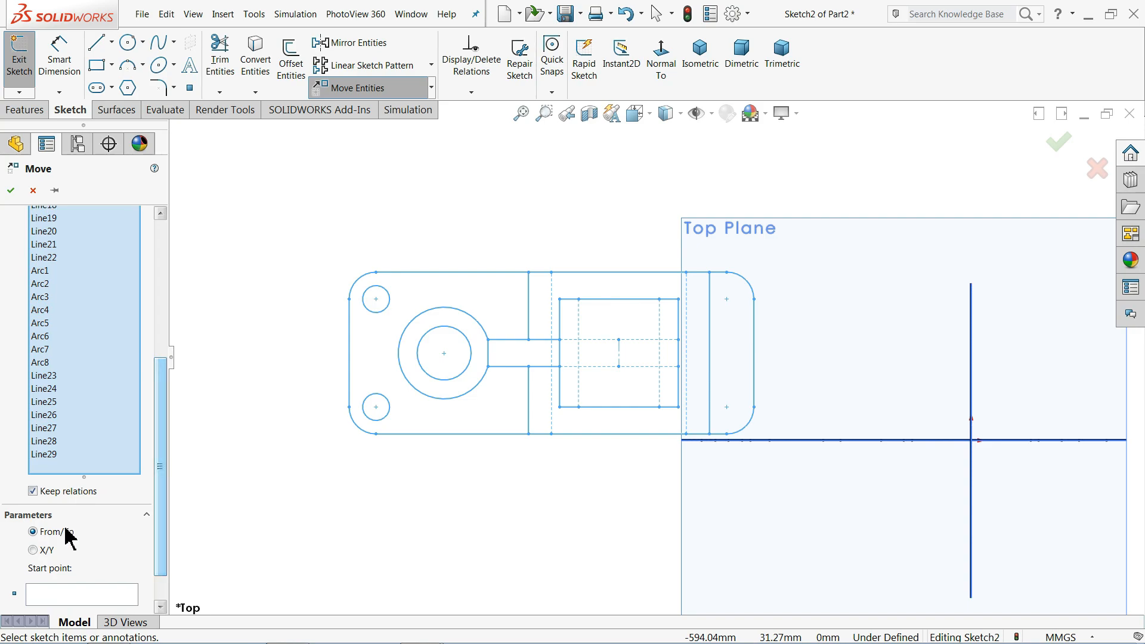
right_click(635, 376)
middle_click_drag(636, 376, 447, 345)
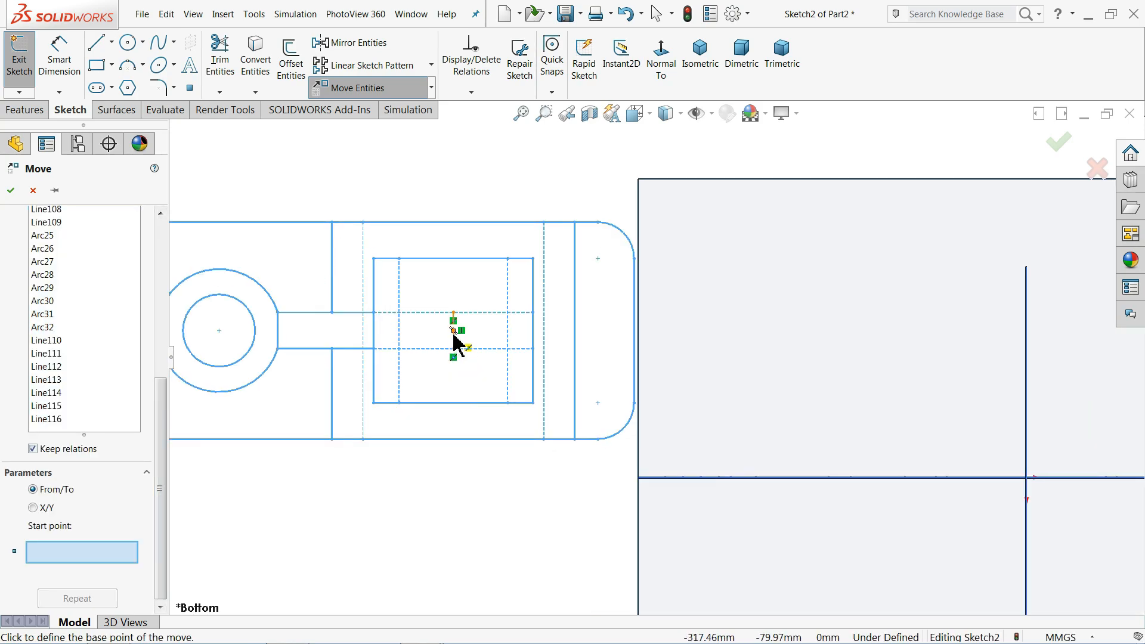
left_click(454, 330)
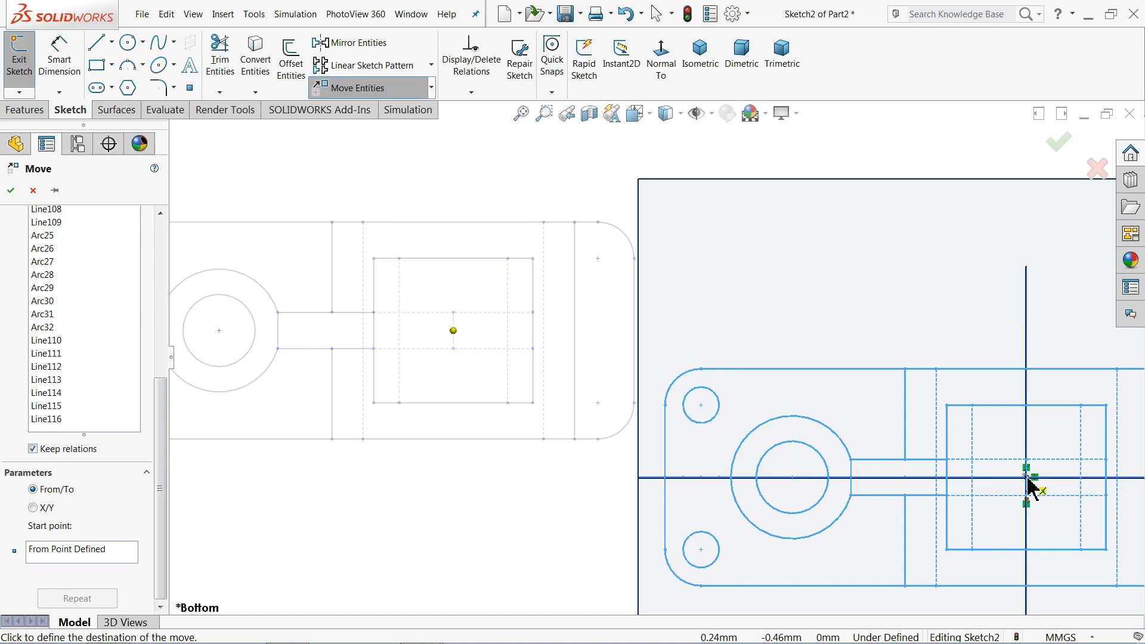
left_click(1027, 478)
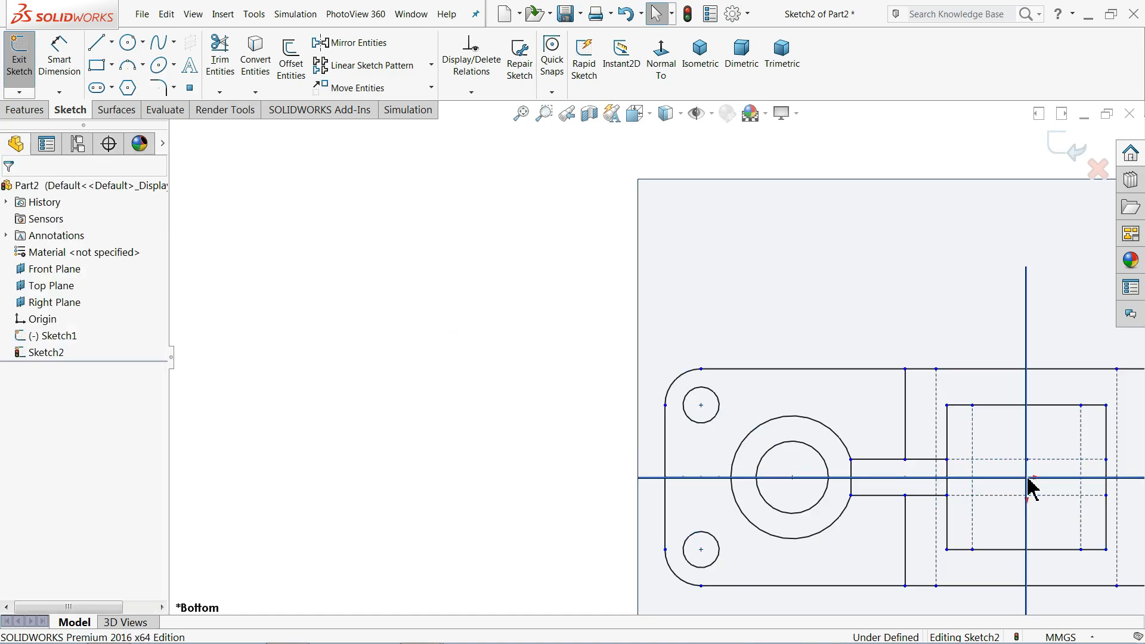
Step: Exit the Top Plane sketch and check its placement against the front-view sketch in 3D
key("f")
scroll(578, 365, "up", 2)
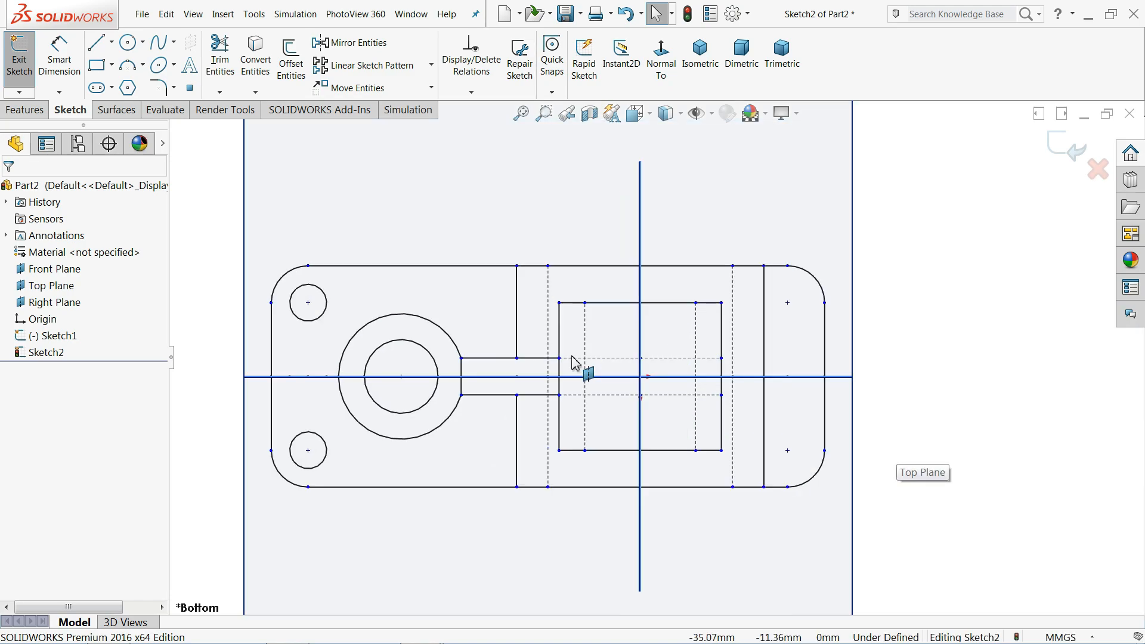
scroll(715, 397, "down", 3)
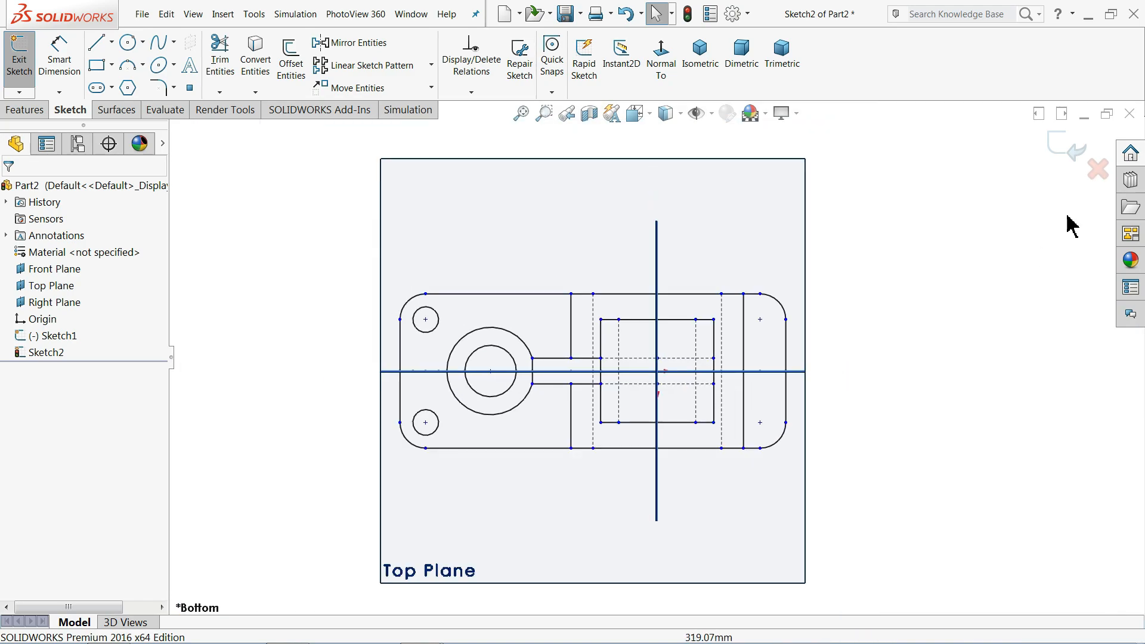
left_click(1066, 147)
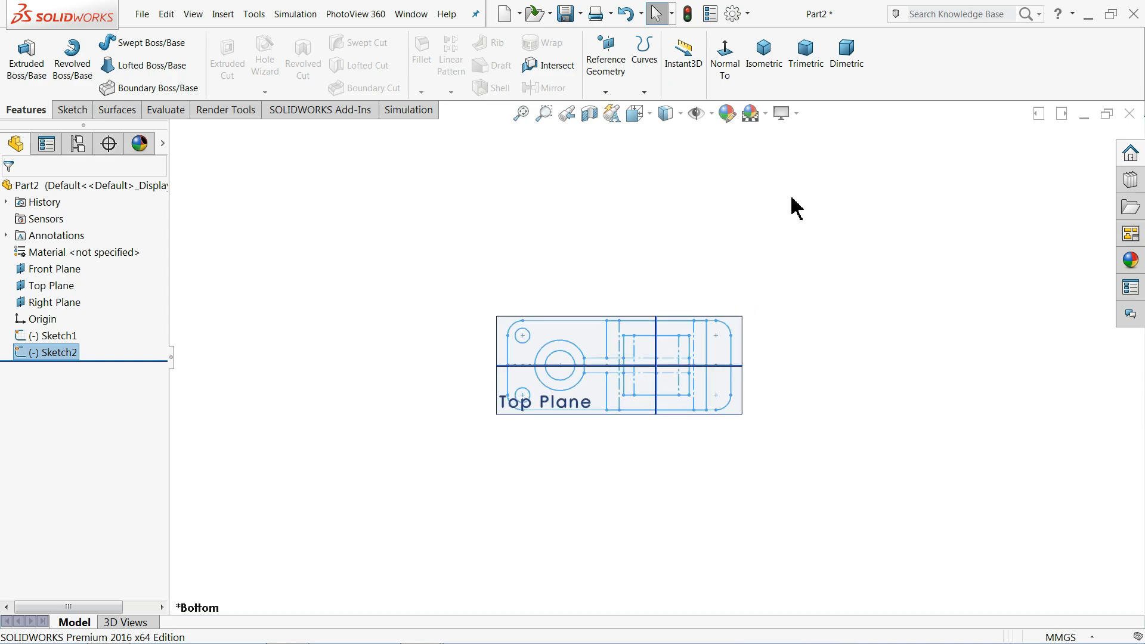
middle_click_drag(793, 205, 669, 427)
scroll(622, 437, "up", 3)
scroll(622, 437, "up", 2)
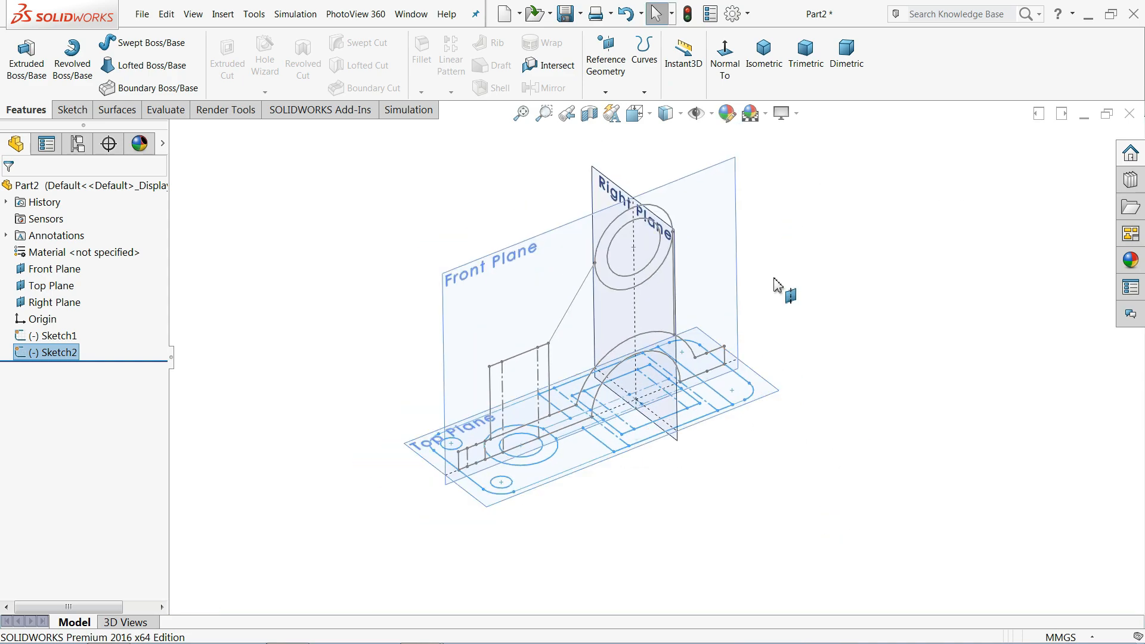
Step: Switch to the Draw2 drawing, copy all side-view entities, and return to Part2
left_click(412, 13)
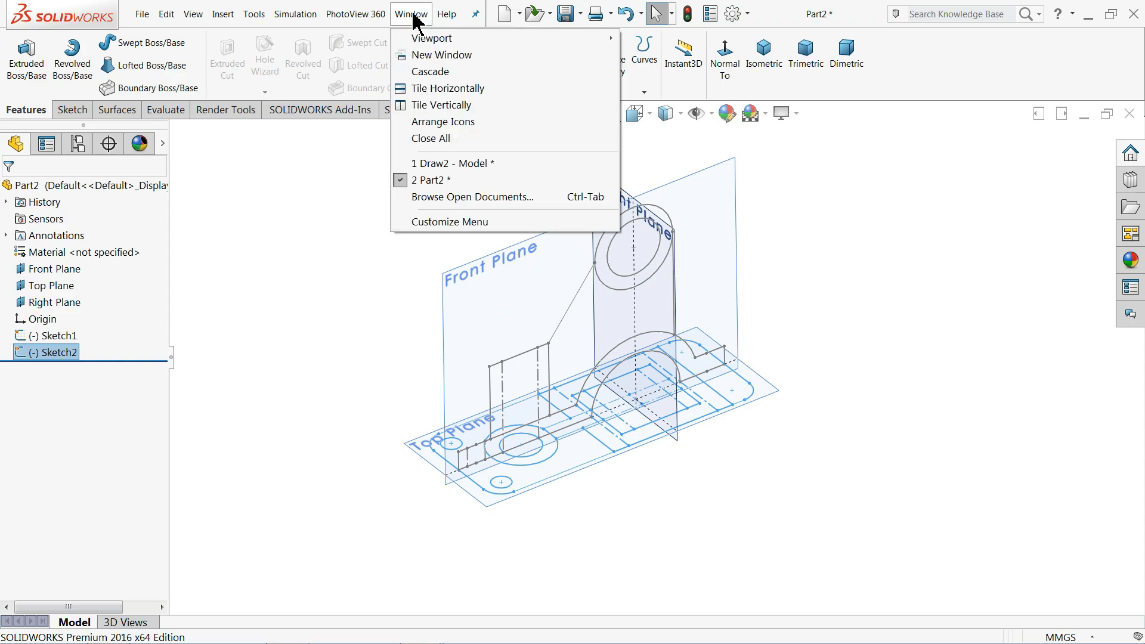
left_click(420, 167)
scroll(652, 372, "up", 3)
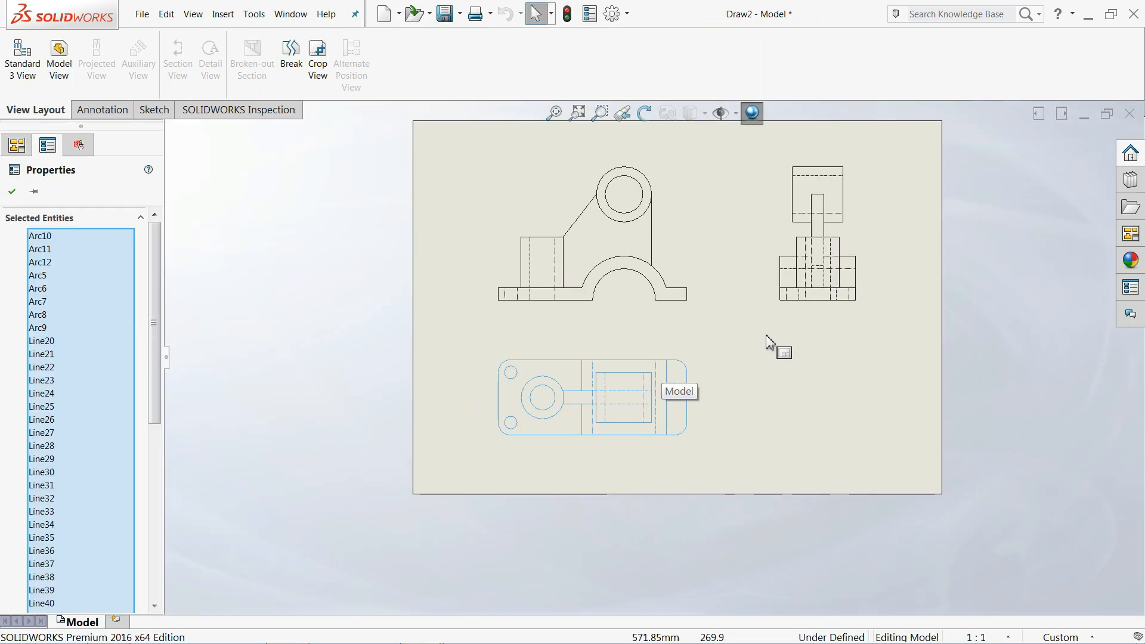
scroll(873, 178, "down", 1)
scroll(899, 138, "down", 1)
left_click_drag(900, 138, 672, 420)
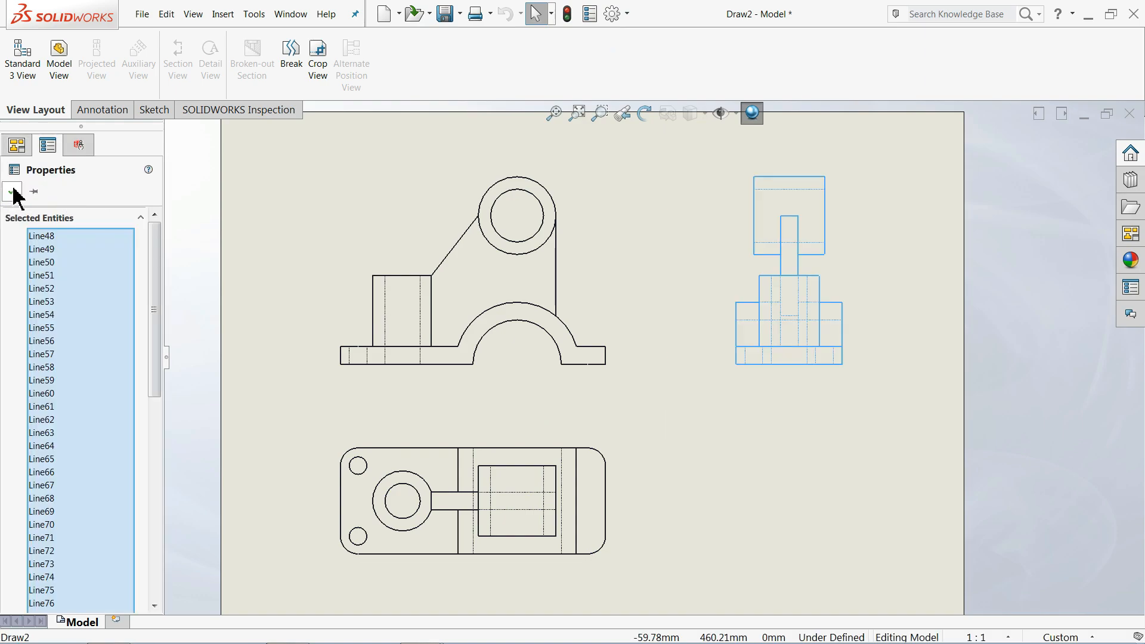
left_click(13, 192)
left_click(293, 15)
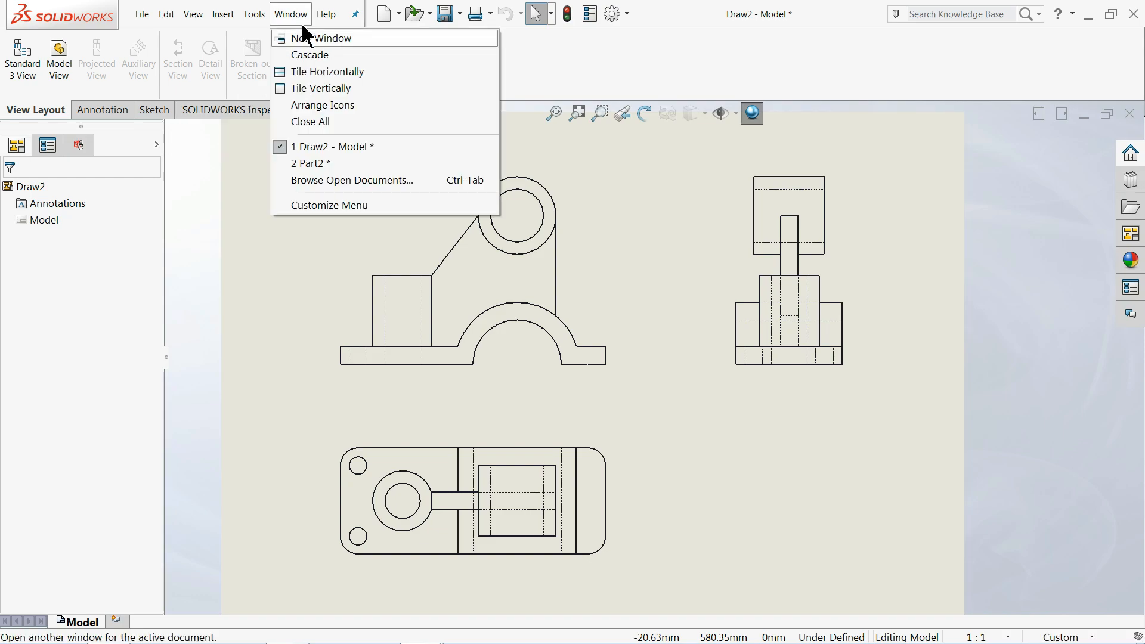
left_click(322, 173)
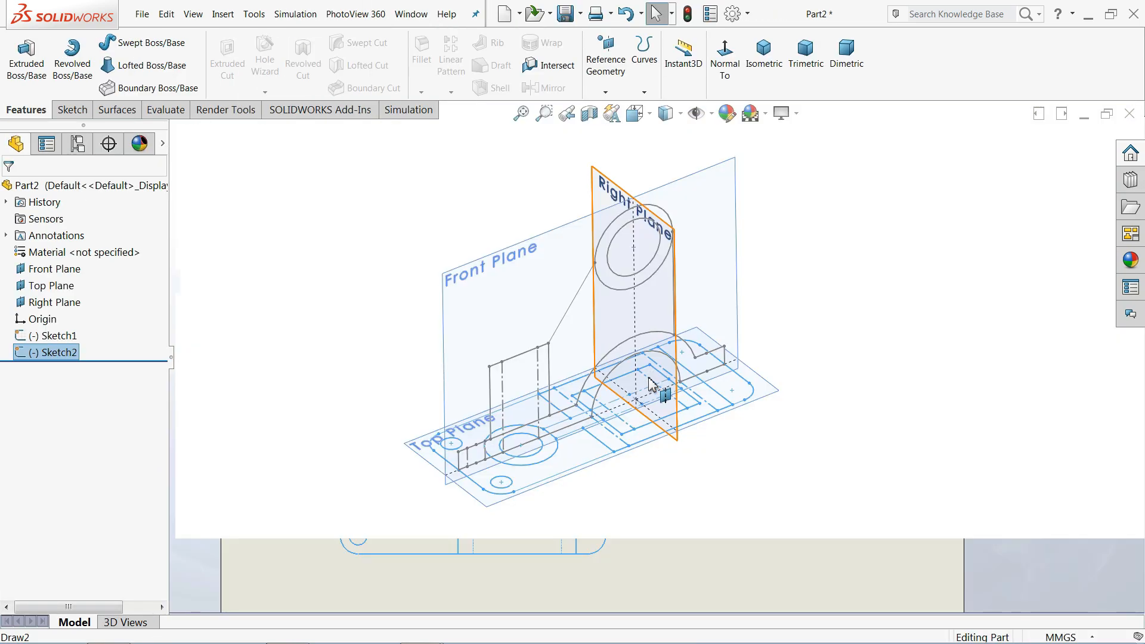
Step: Start a sketch on the Right Plane, orient the view normal to it, and paste the copied side view
left_click(598, 142)
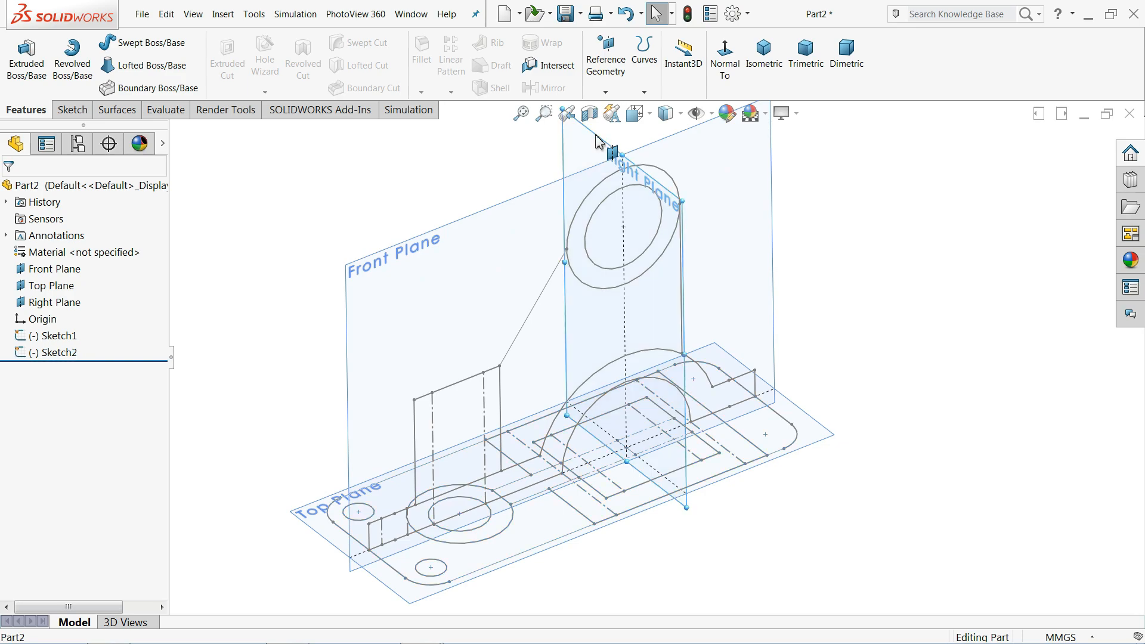
left_click(652, 107)
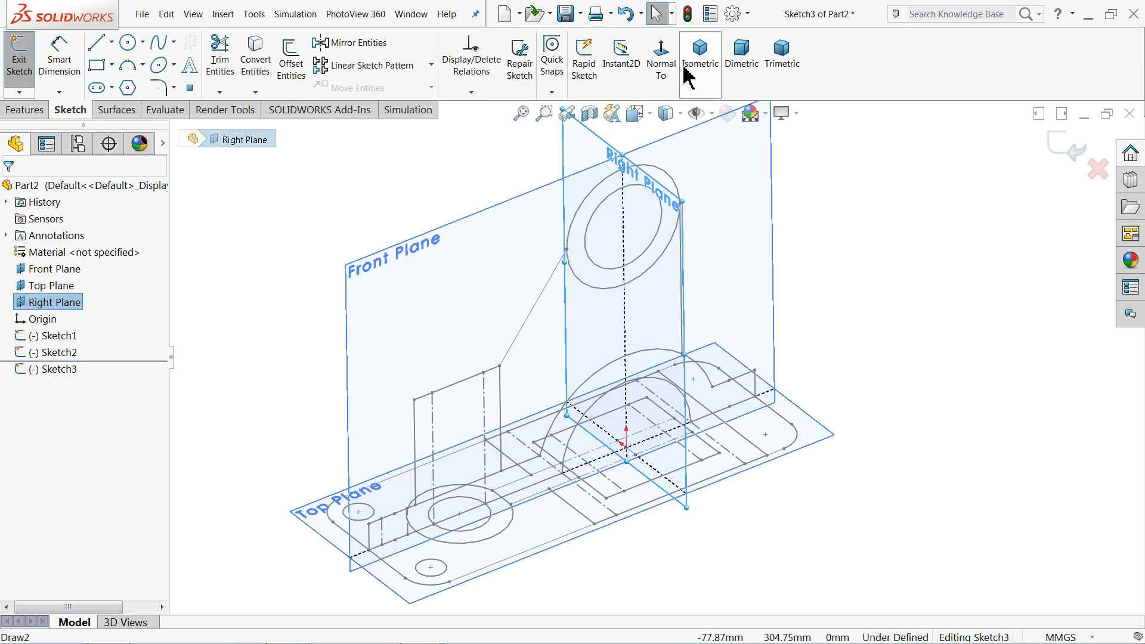
left_click(661, 63)
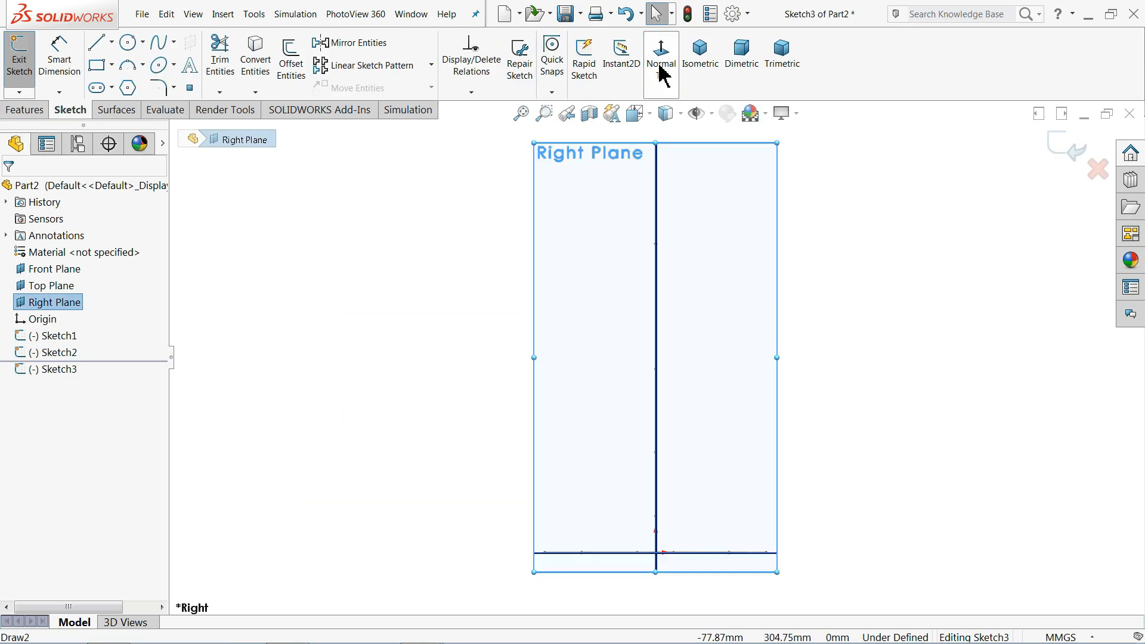
left_click(357, 296)
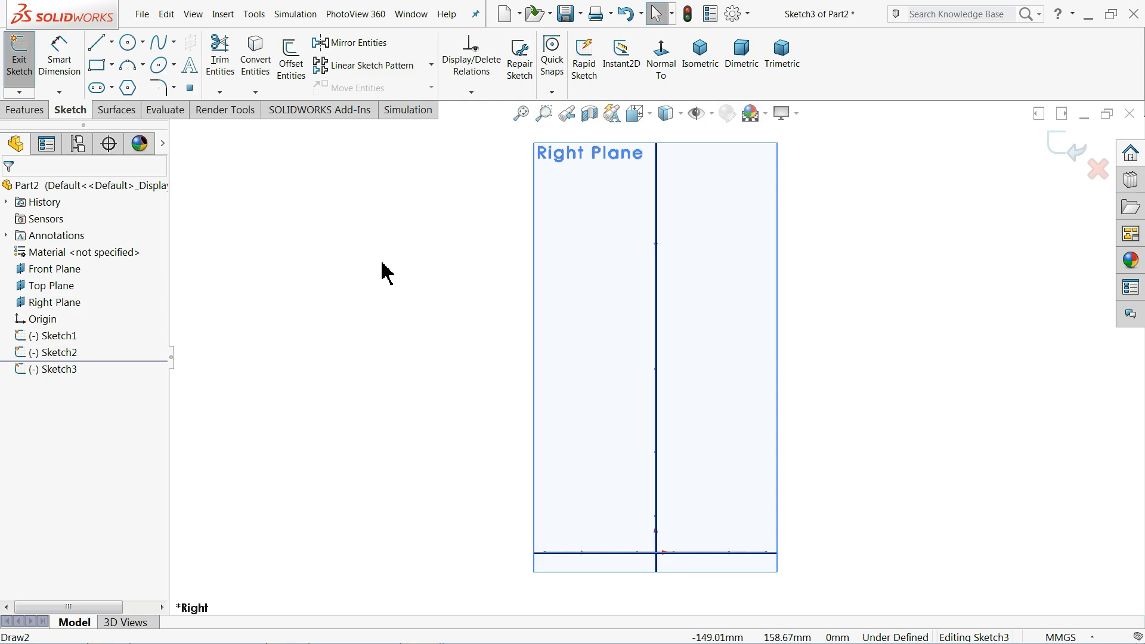
key("ctrl+v")
scroll(403, 368, "up", 3)
key("f")
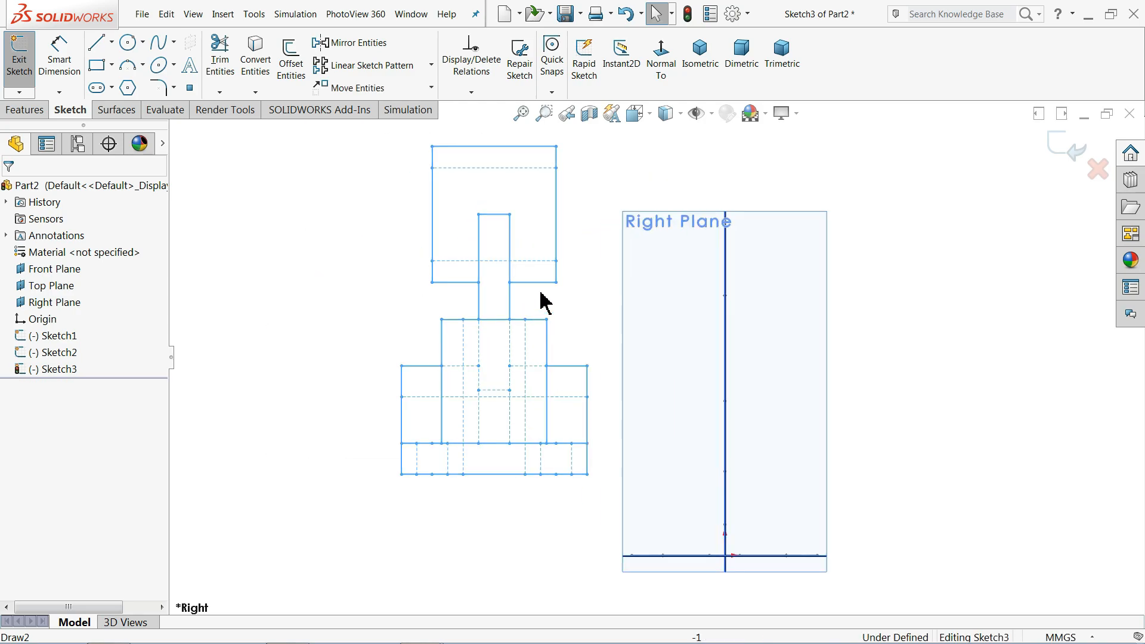
Step: Move all side-view entities from the midpoint of the bottom edge to the origin with Move Entities
mouse_move(609, 130)
left_mouse_down()
mouse_move(583, 210)
mouse_move(352, 524)
mouse_move(332, 519)
left_mouse_up()
left_click(356, 88)
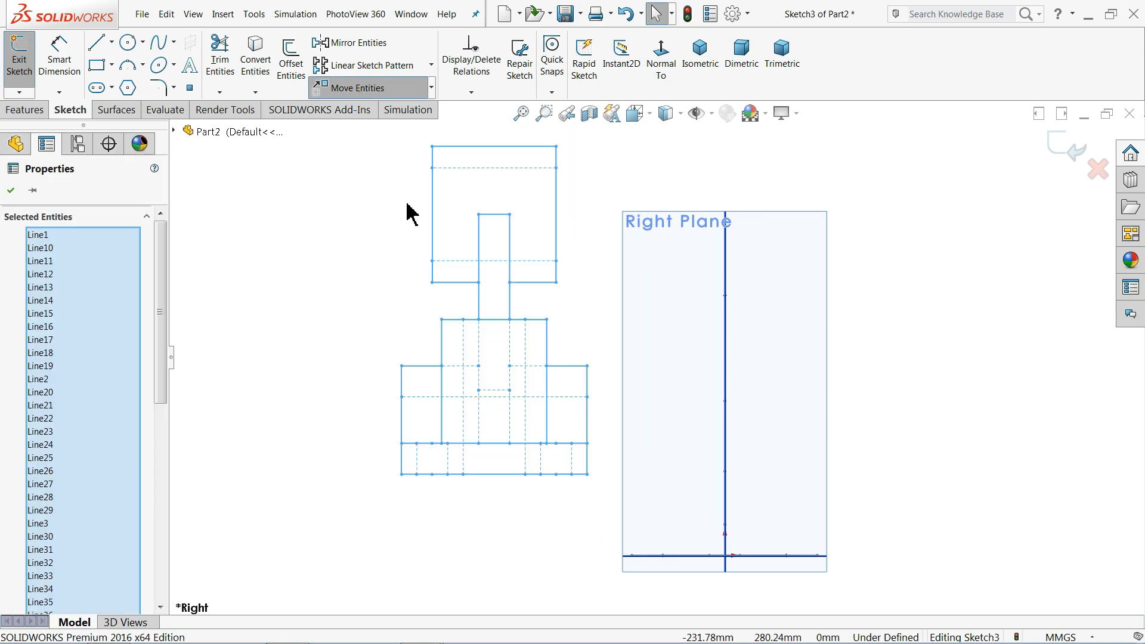
scroll(581, 477, "down", 2)
scroll(524, 489, "down", 2)
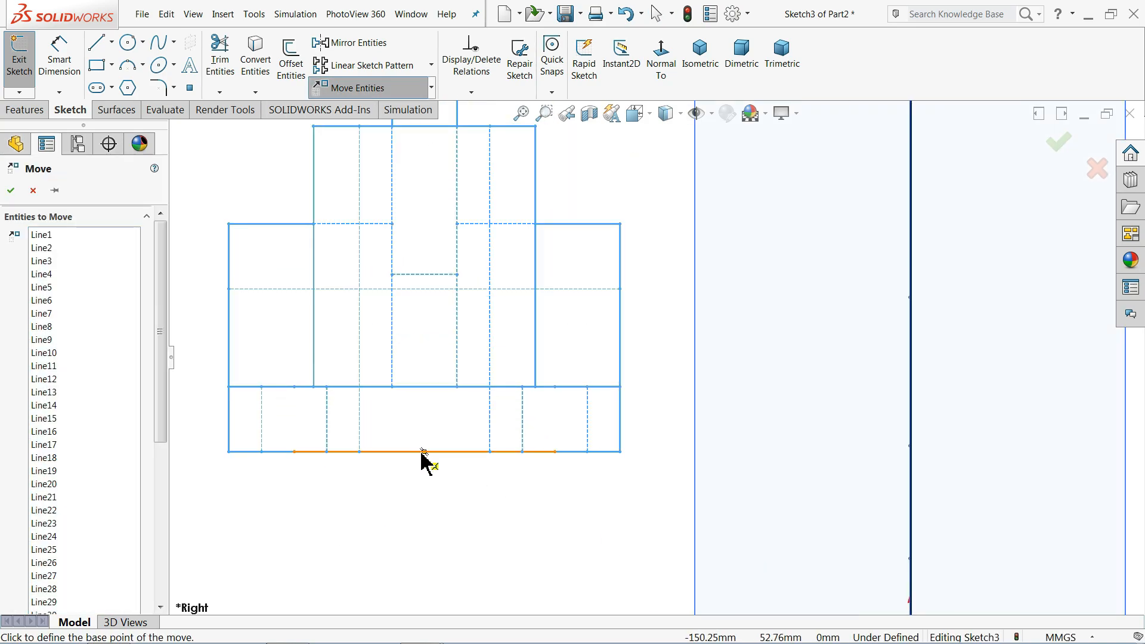
left_click(424, 452)
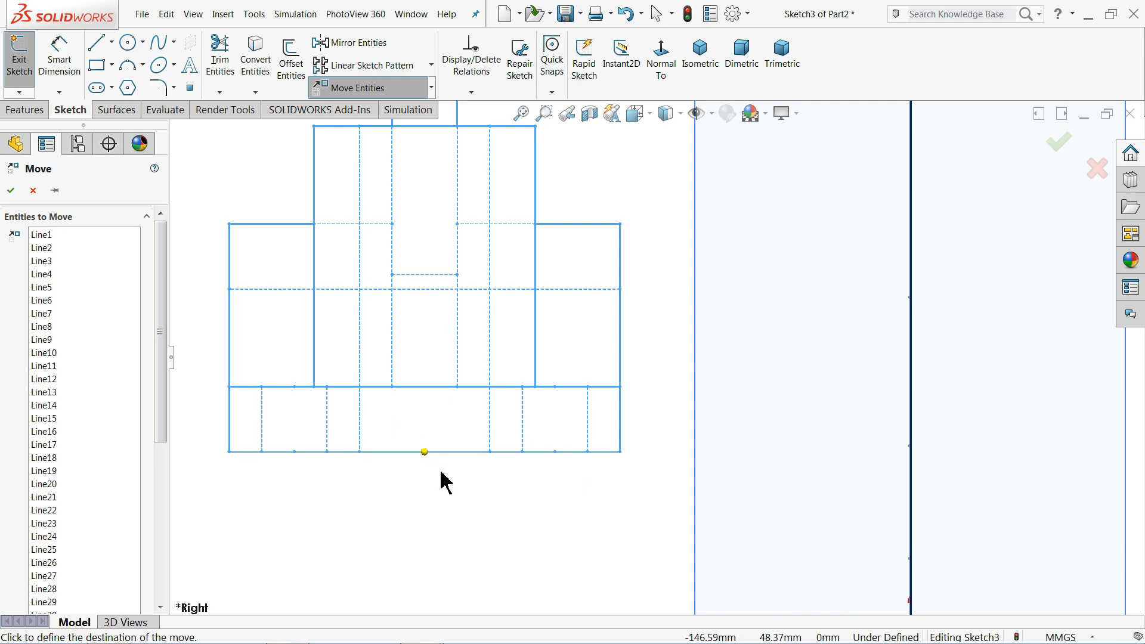
scroll(471, 486, "up", 3)
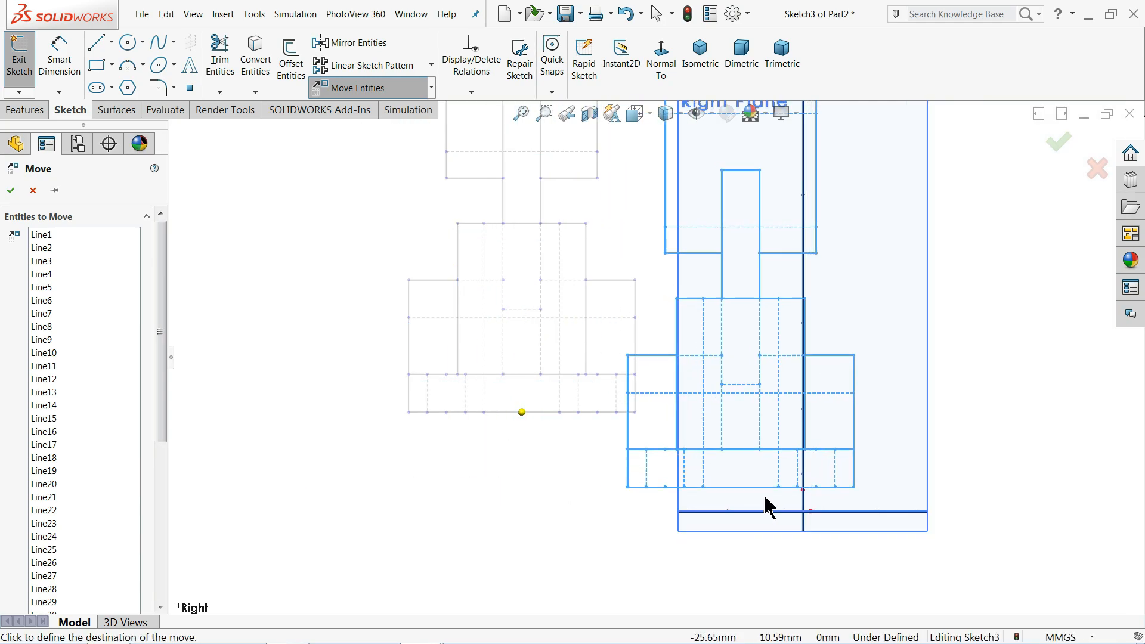
left_click(803, 523)
scroll(468, 462, "up", 3)
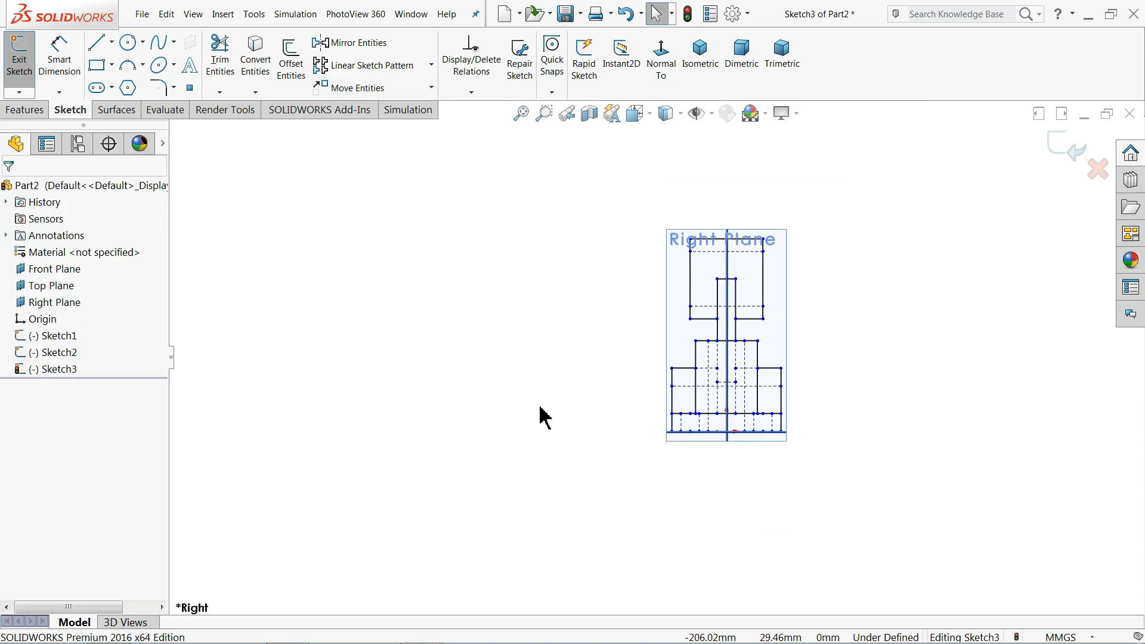
Step: Exit the Right Plane sketch and check its alignment with the front-view and top-view sketches in 3D
mouse_move(542, 418)
middle_mouse_down()
mouse_move(593, 414)
mouse_move(619, 432)
mouse_move(621, 403)
mouse_move(608, 472)
middle_mouse_up()
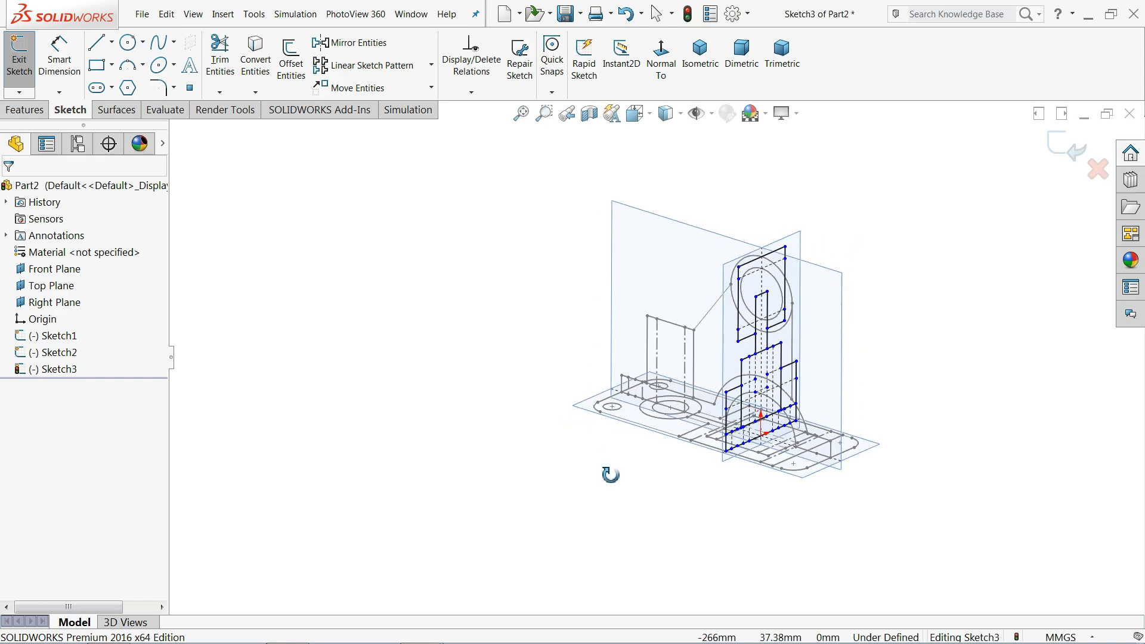
left_click(1073, 148)
scroll(895, 251, "down", 3)
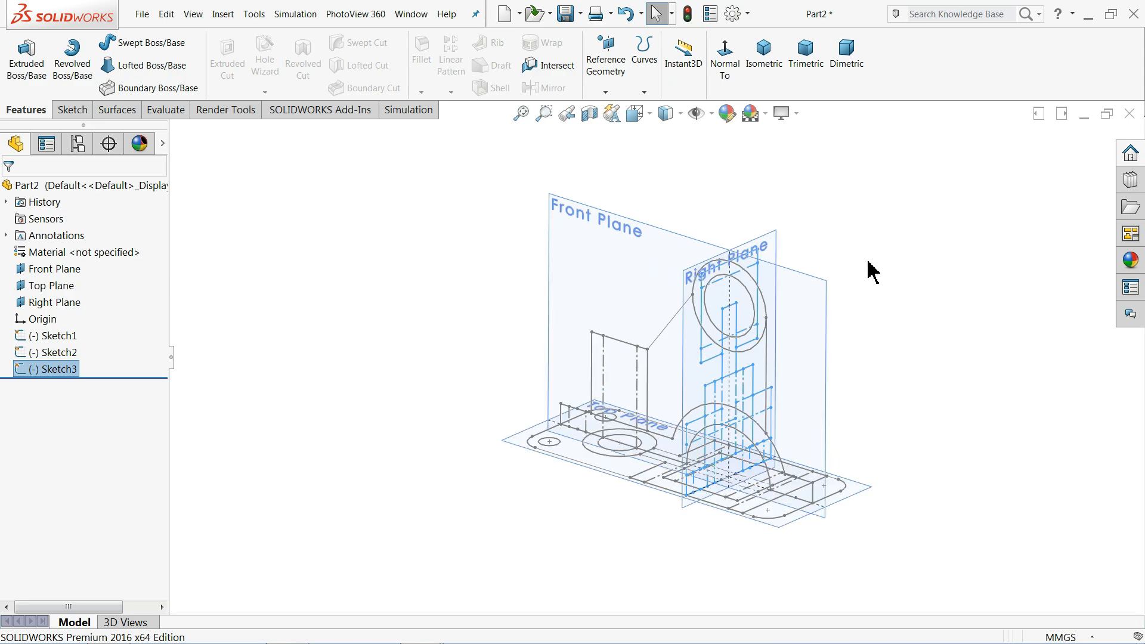
mouse_move(826, 301)
middle_mouse_down()
mouse_move(930, 299)
mouse_move(904, 340)
mouse_move(808, 325)
mouse_move(864, 294)
mouse_move(925, 284)
mouse_move(910, 314)
middle_mouse_up()
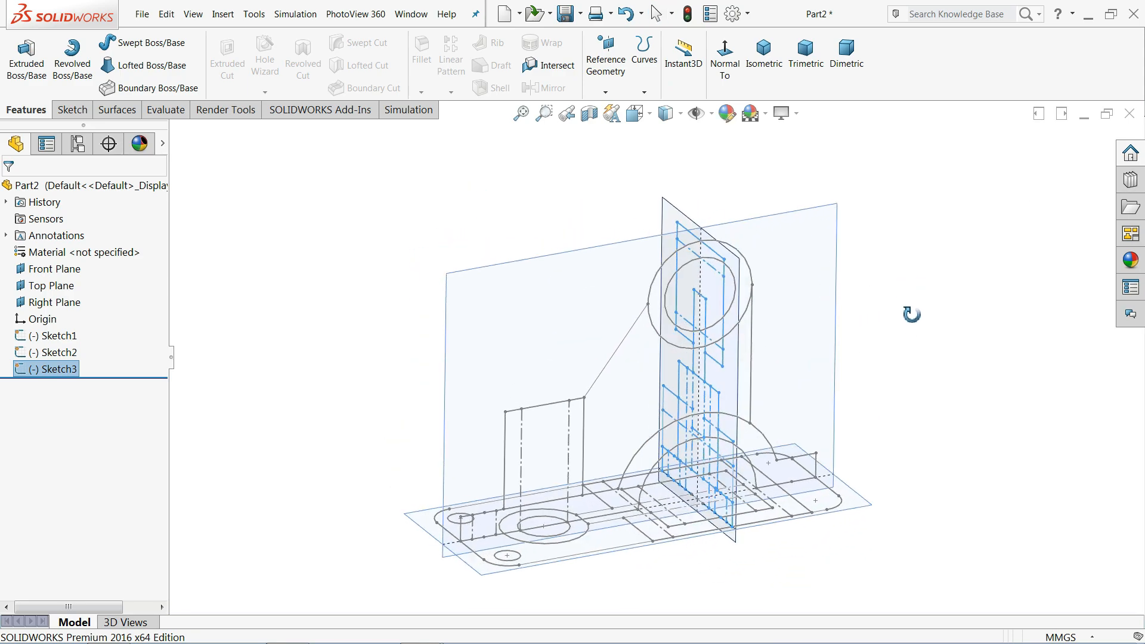
Step: Hide the Front, Top and Right planes so that only the three view sketches are shown
left_click(445, 291)
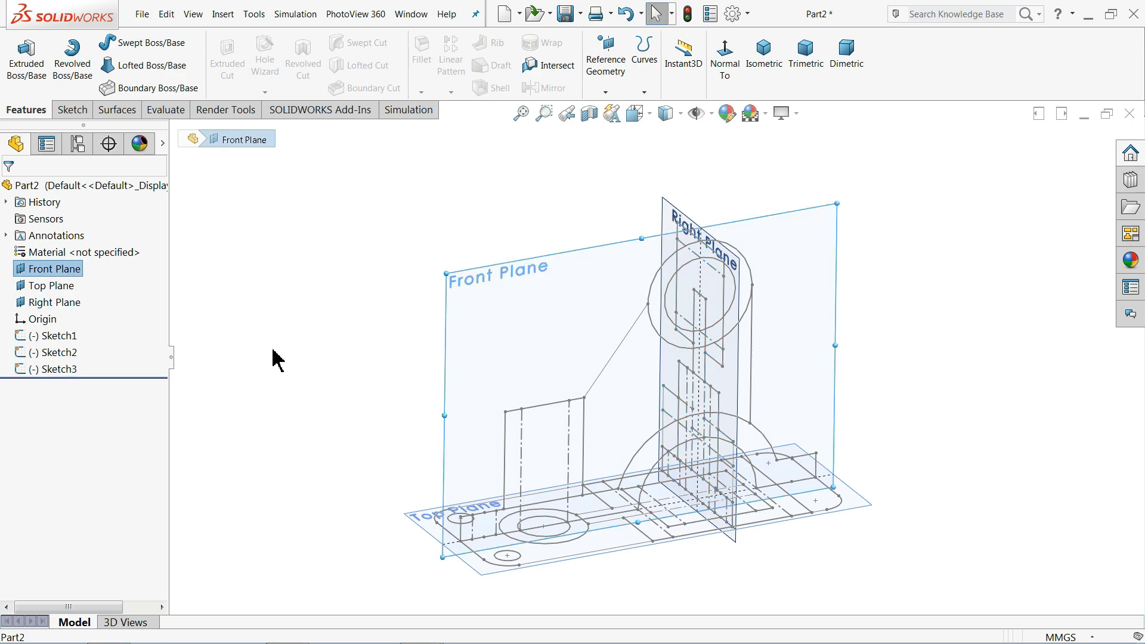
left_click(55, 302)
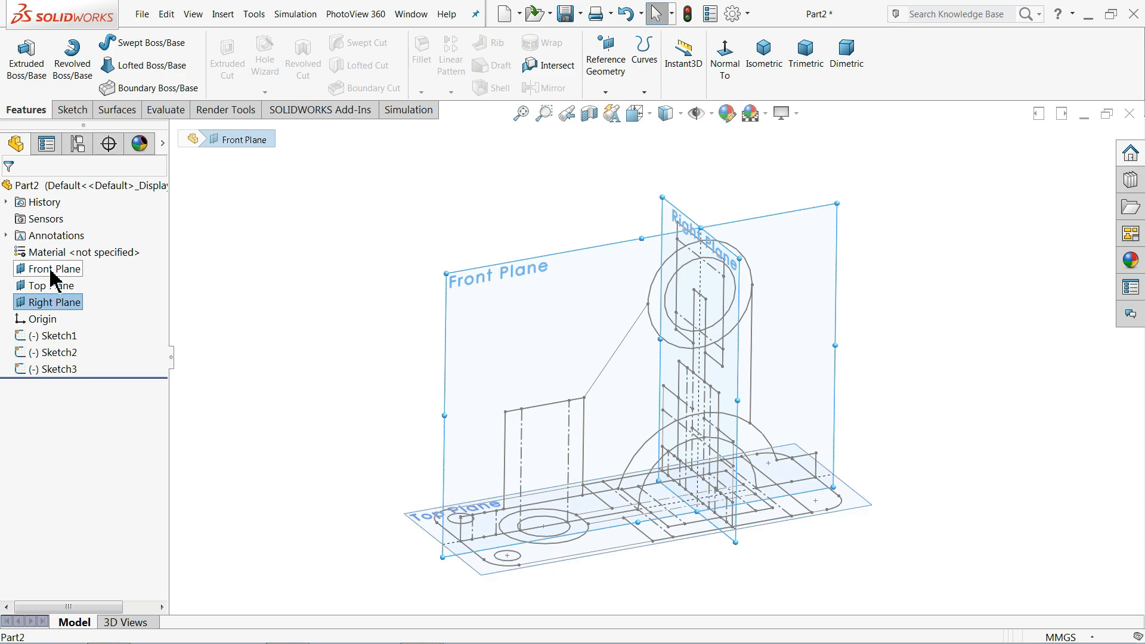
left_click(51, 272, "shift")
left_click(59, 252)
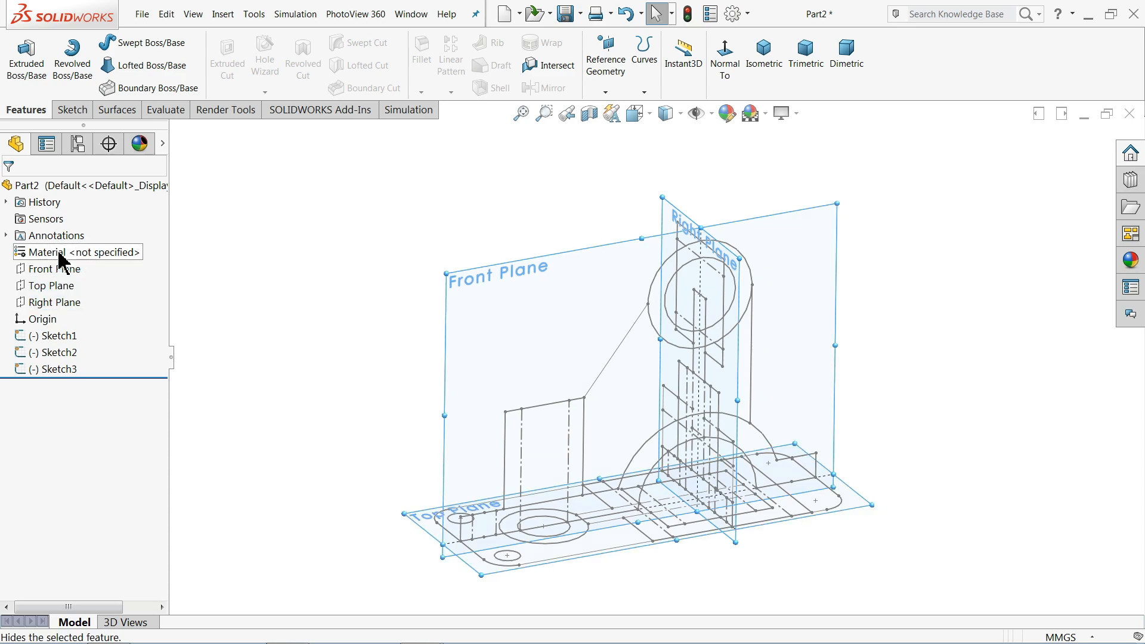
scroll(603, 397, "down", 3)
mouse_move(644, 395)
middle_mouse_down()
mouse_move(662, 391)
mouse_move(683, 410)
middle_mouse_up()
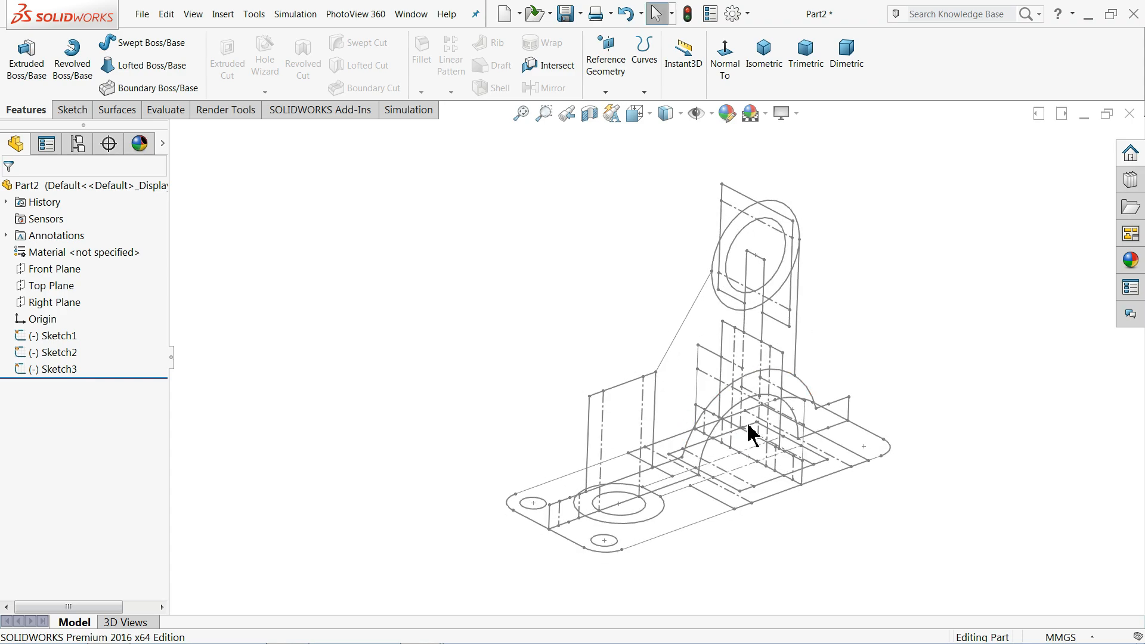
scroll(749, 434, "down", 2)
middle_click_drag(642, 305, 620, 280)
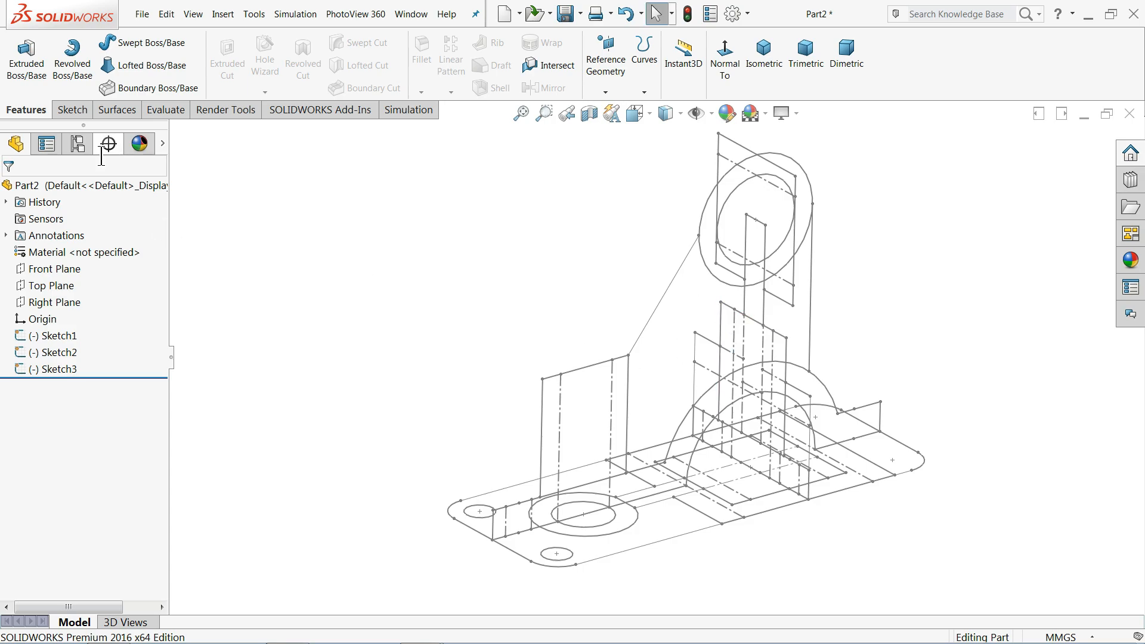
Step: Start an Extruded Boss from Sketch1 using the base-and-arch region, with a Mid Plane end condition
left_click(48, 337)
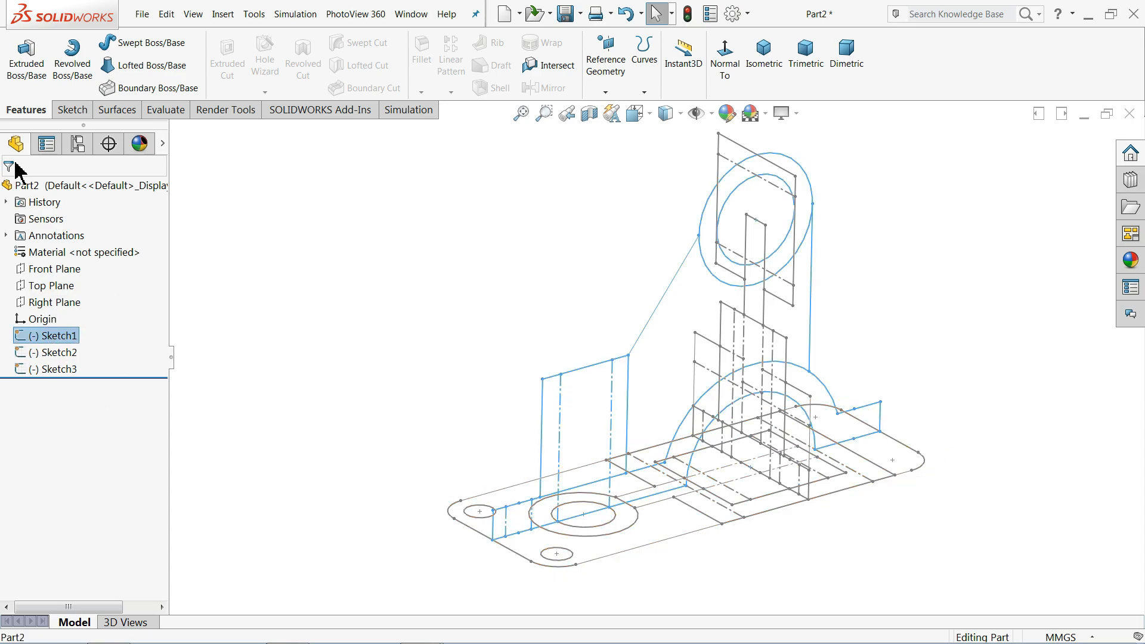
left_click(27, 65)
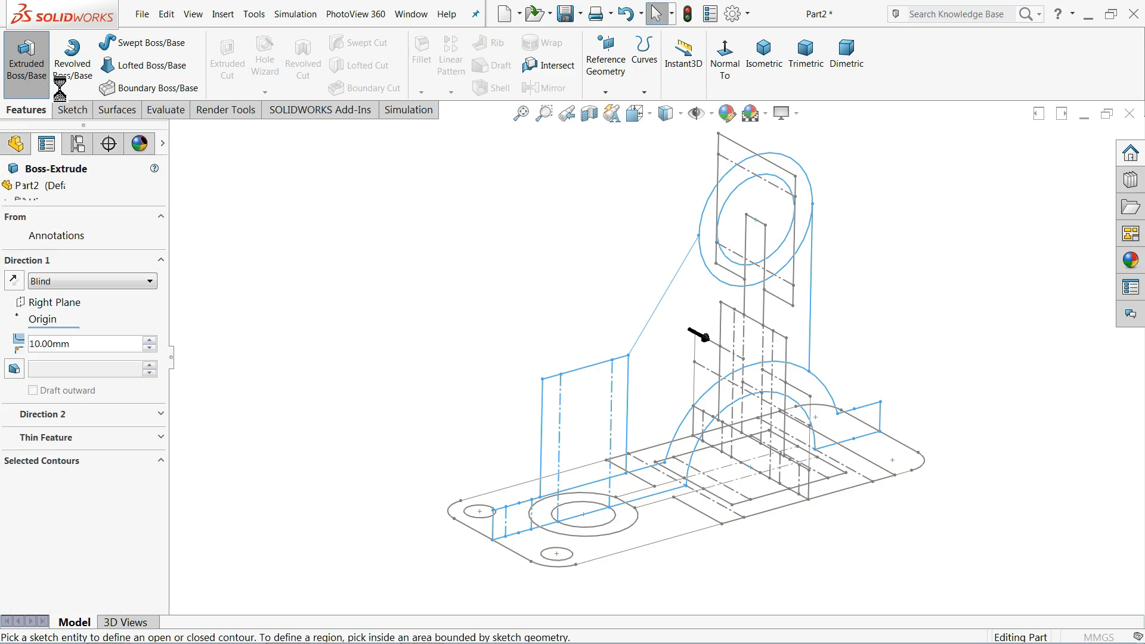
left_click(524, 528)
left_click(92, 282)
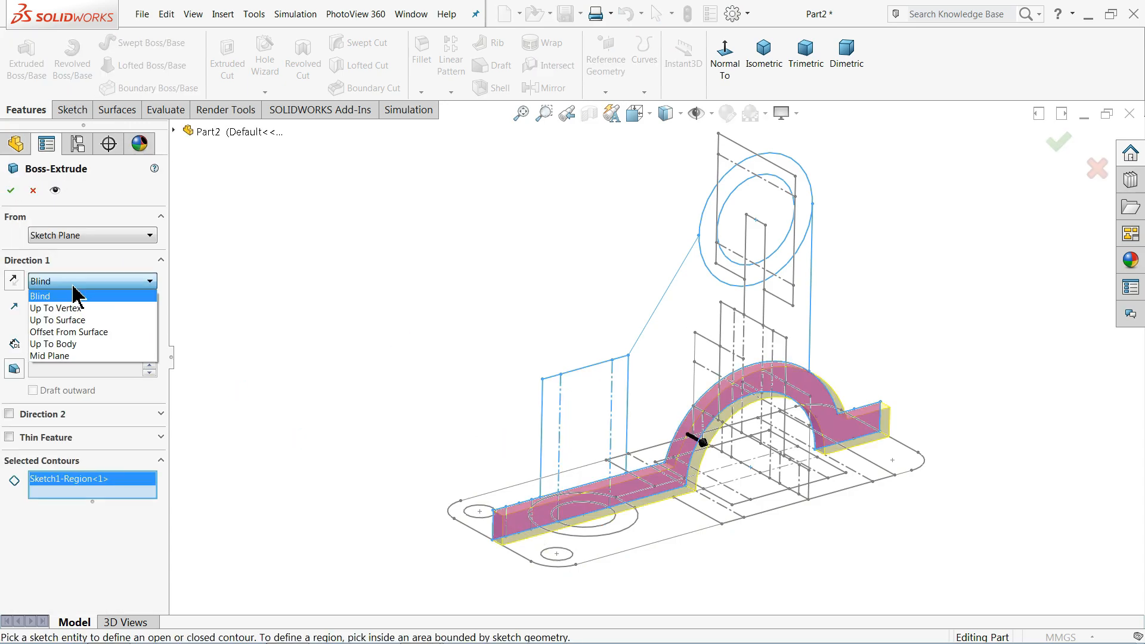
left_click(57, 356)
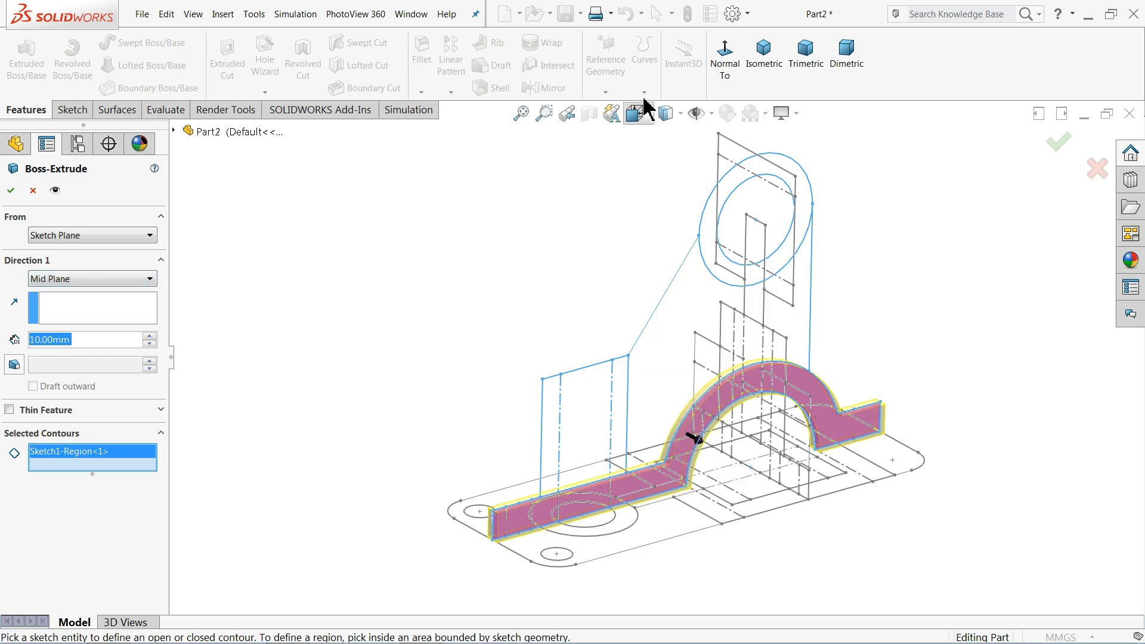
Step: Set the extrusion depth to 120 mm by matching the base width in the left view, and accept the feature
left_click(643, 117)
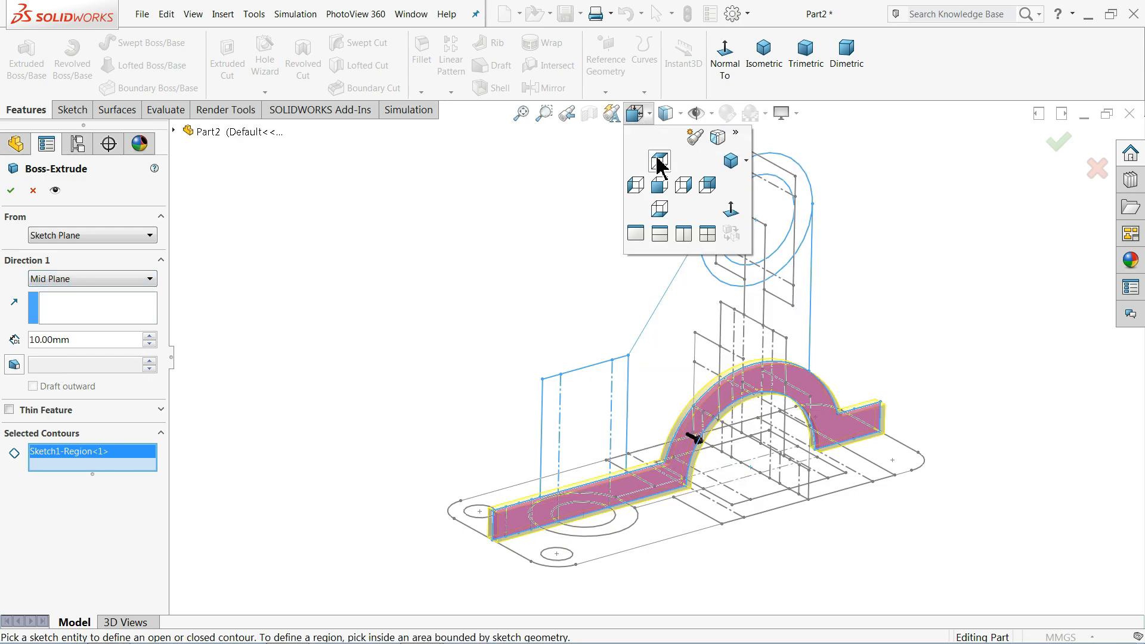
left_click(636, 187)
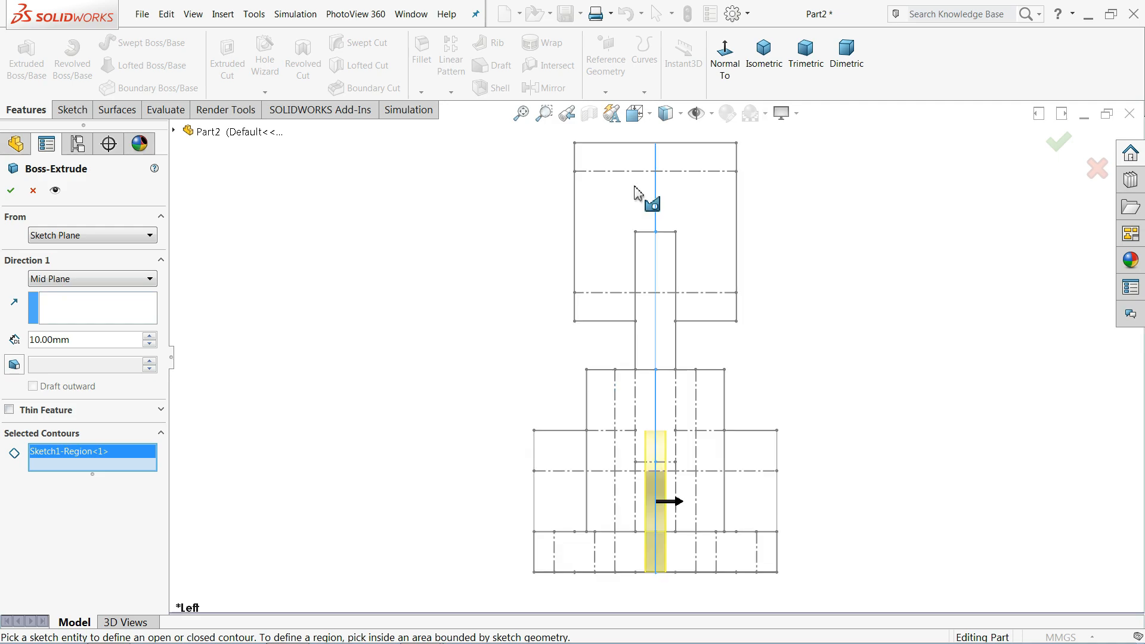
scroll(671, 546, "down", 5)
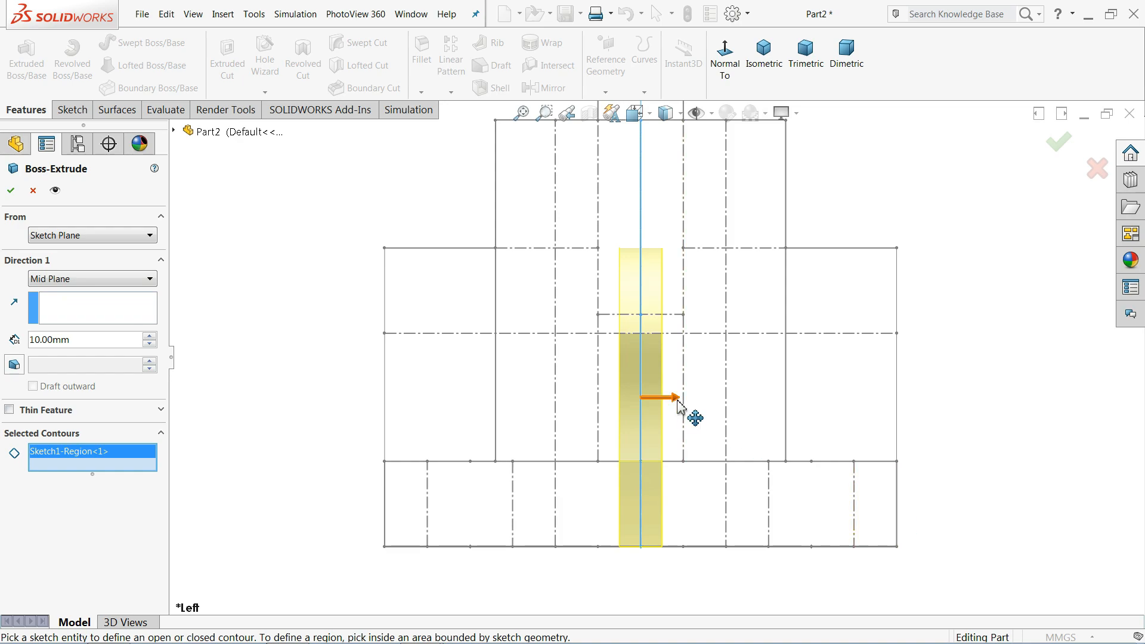
mouse_move(677, 404)
left_mouse_down()
mouse_move(744, 409)
mouse_move(859, 446)
mouse_move(896, 476)
left_mouse_up()
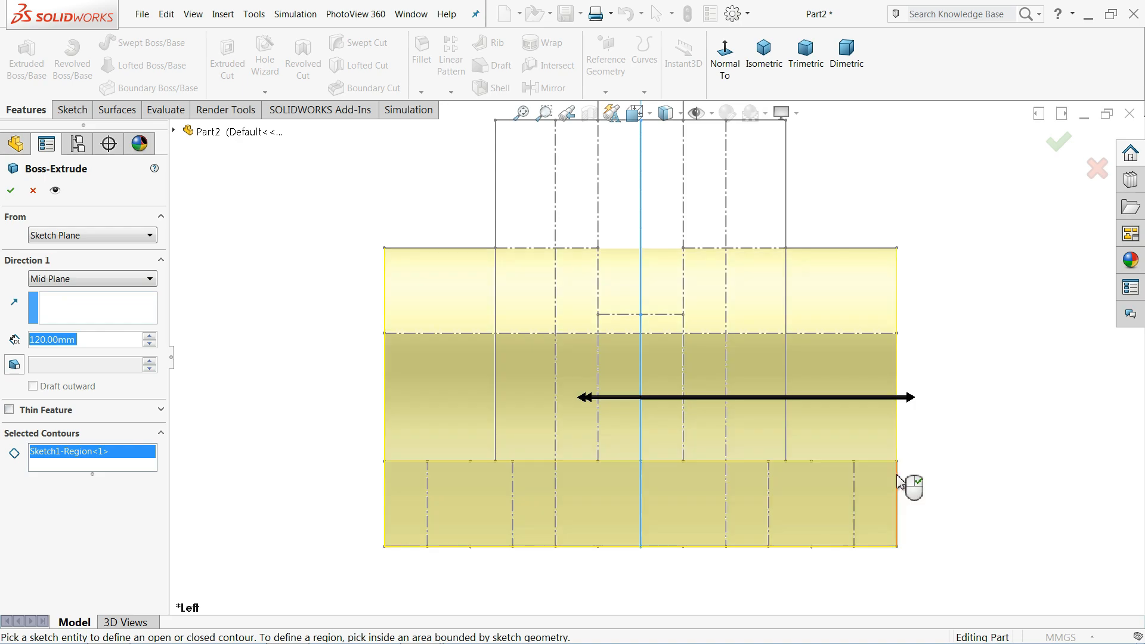
middle_click_drag(964, 378, 877, 376)
left_click(11, 191)
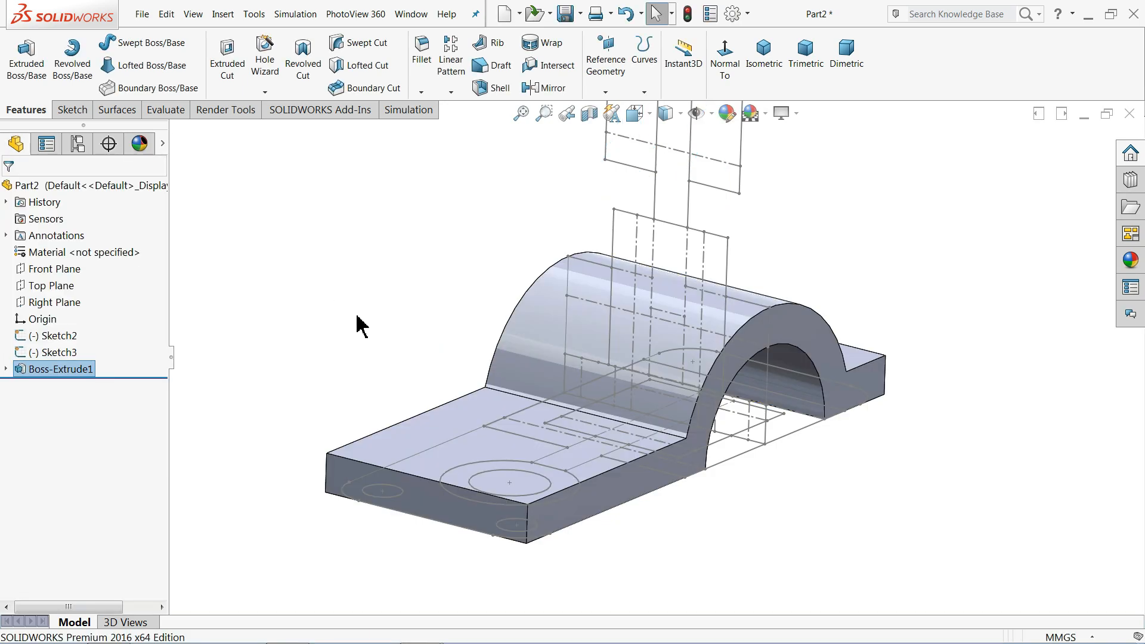
Step: Start an Extruded Cut from Sketch2 and reverse its direction so it points upward through the body
mouse_move(356, 325)
middle_mouse_down()
mouse_move(391, 345)
mouse_move(329, 387)
mouse_move(366, 396)
mouse_move(371, 332)
mouse_move(365, 375)
middle_mouse_up()
left_click(42, 338)
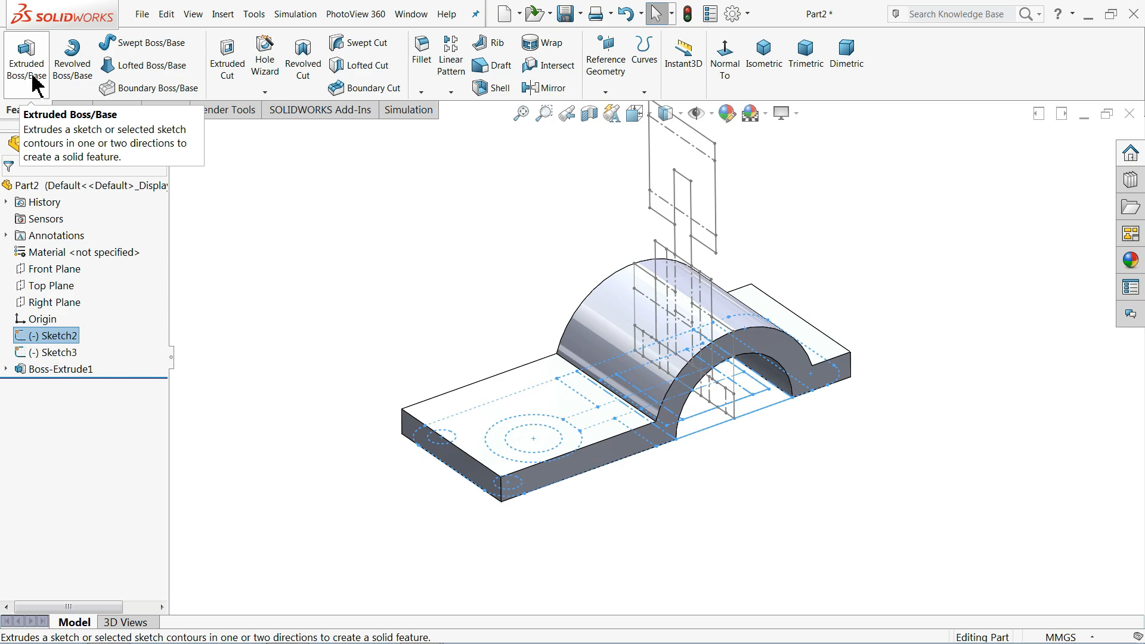
left_click(232, 80)
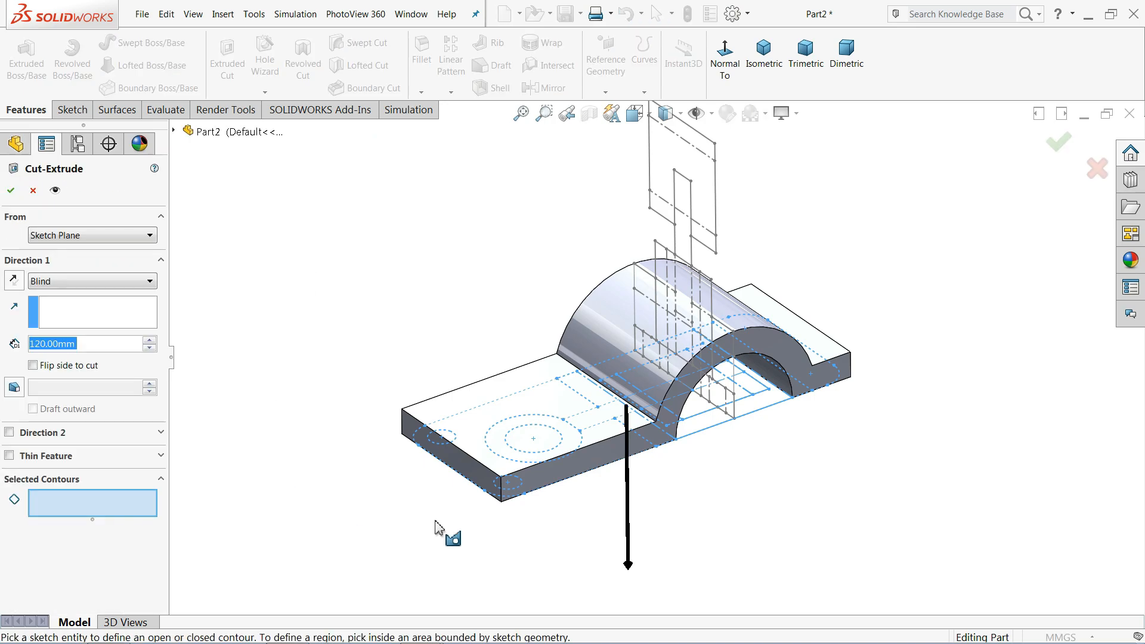
left_click(17, 285)
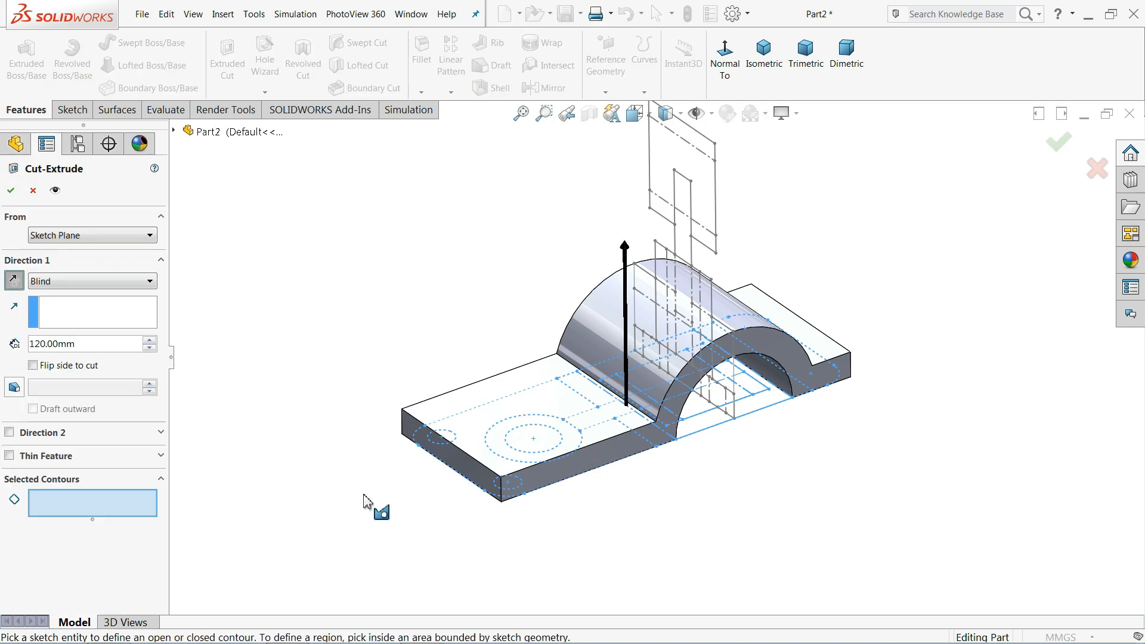
Step: Select all Sketch2 regions inside the rounded base outline, including the hole circles, as contours for the cut
middle_click_drag(416, 532, 381, 238)
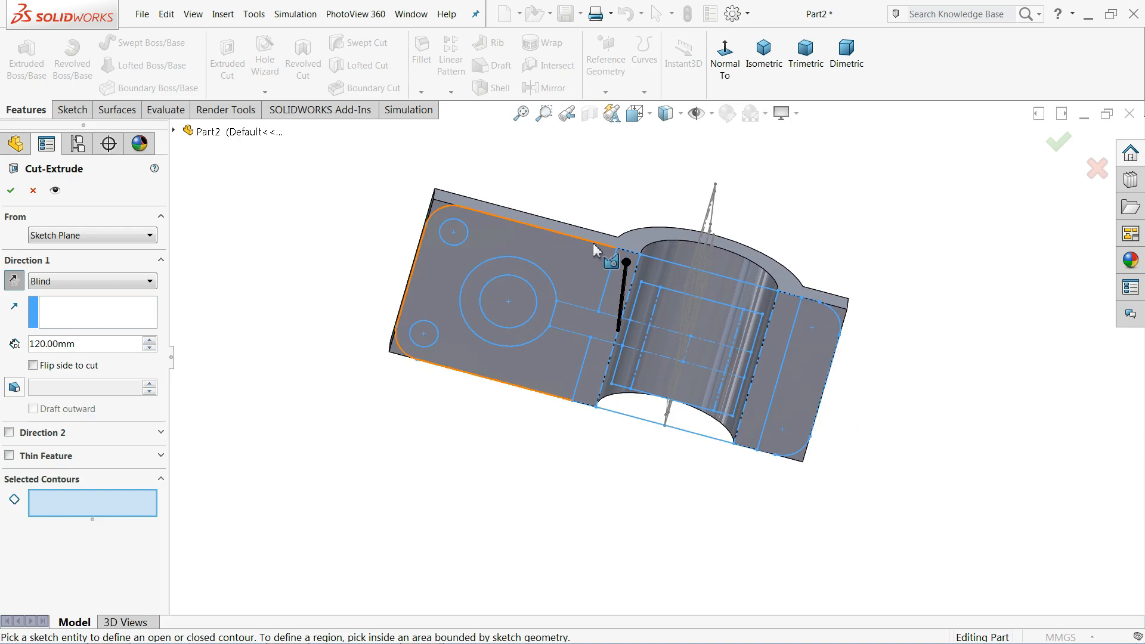
scroll(584, 265, "down", 3)
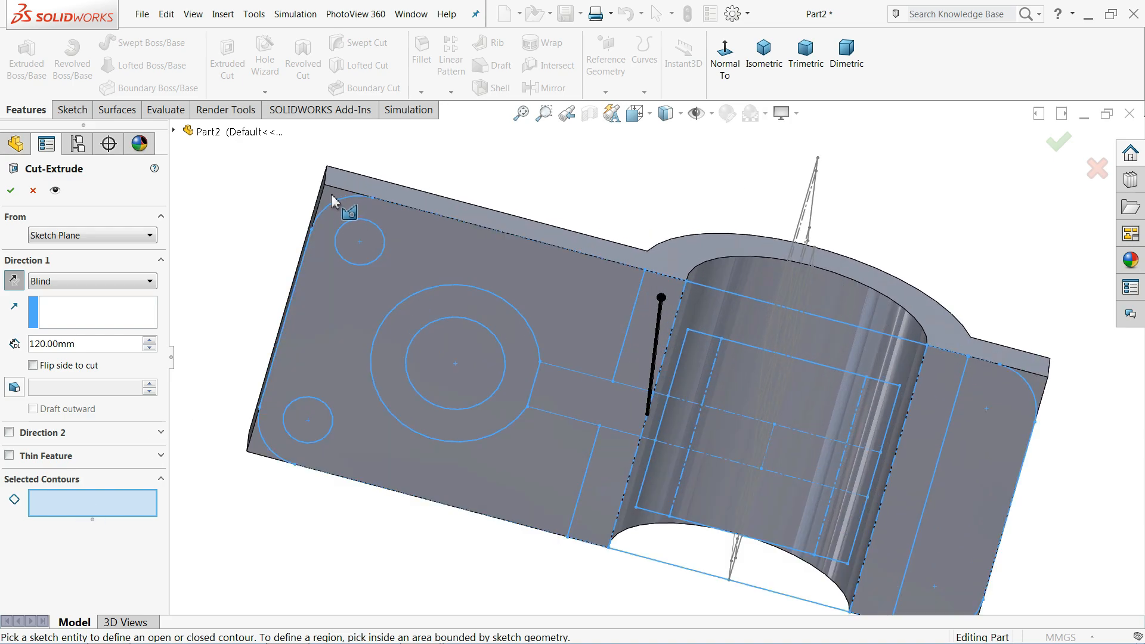
left_click(340, 286)
left_click(359, 253)
left_click(318, 425)
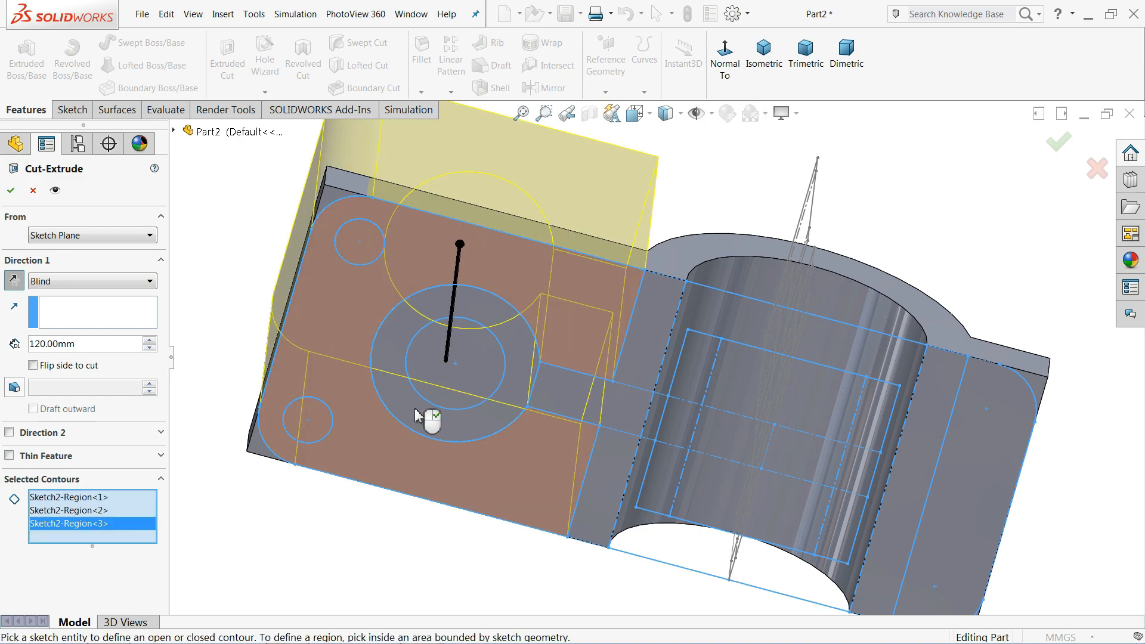
left_click(447, 411)
left_click(453, 406)
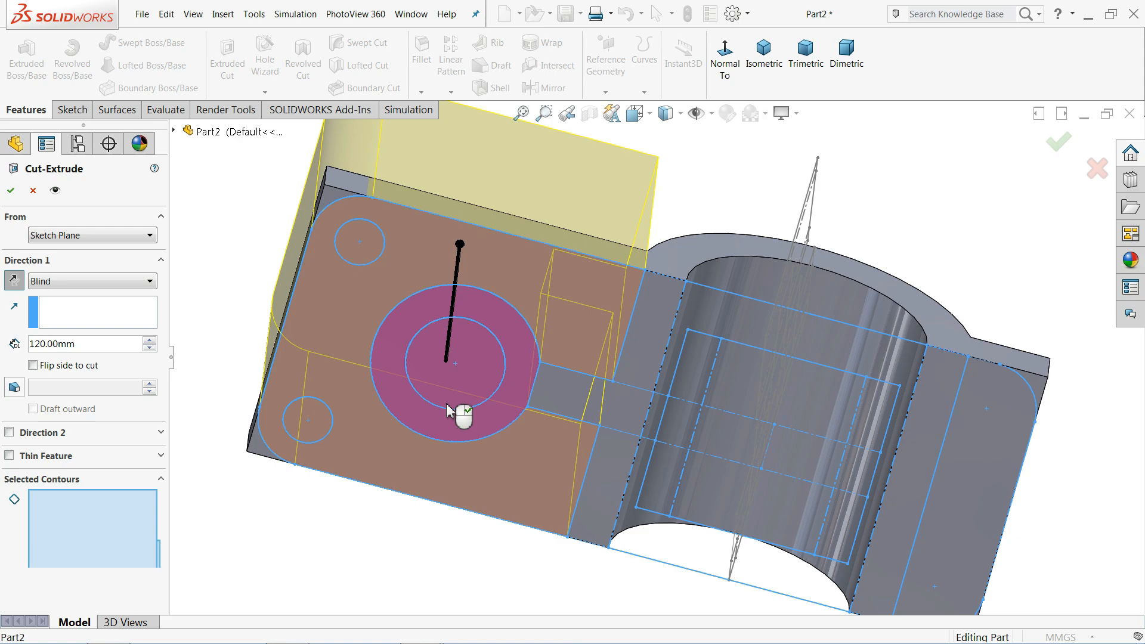
left_click(565, 398)
left_click(736, 396)
left_click(745, 406)
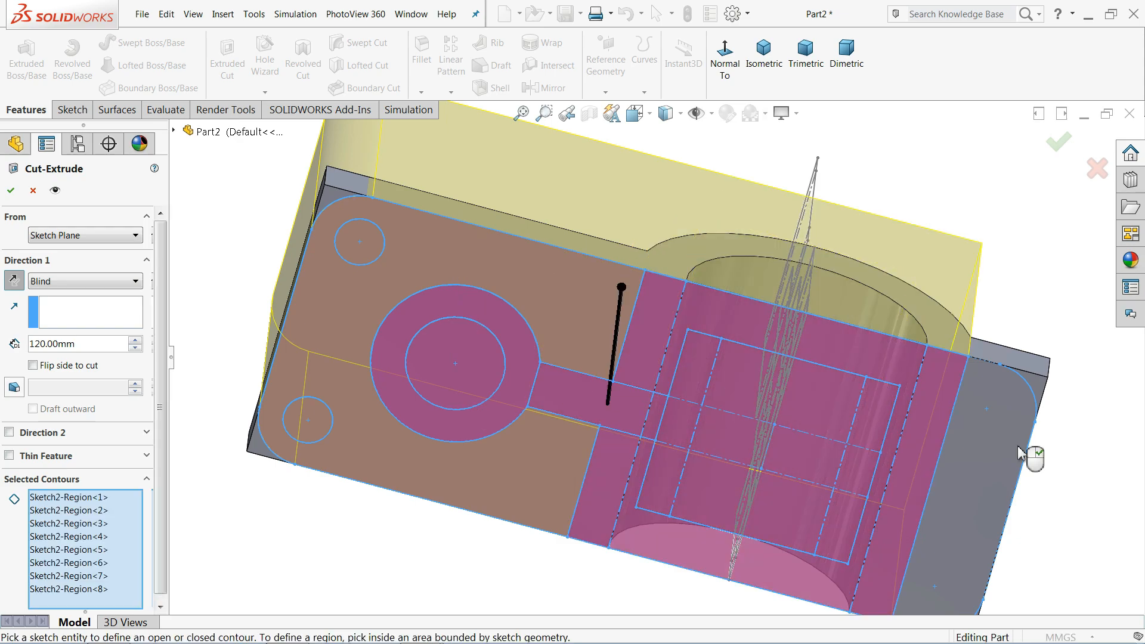
left_click(1023, 461)
Step: Set the cut's end condition to Through All and enable Flip side to cut to trim material outside the rounded outline
key("f")
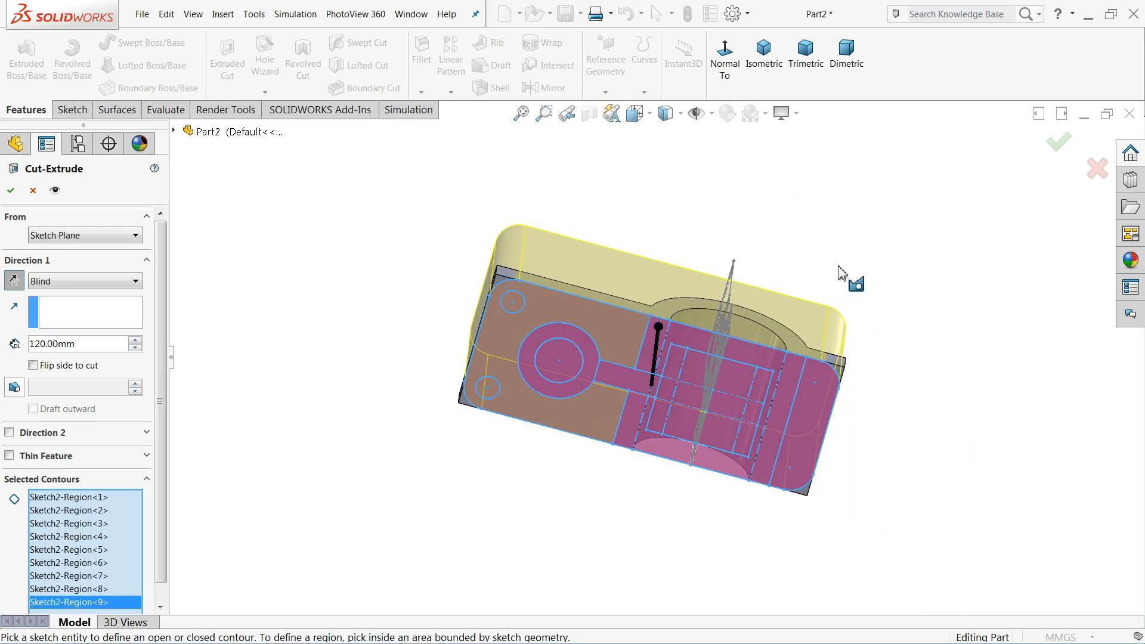
middle_click_drag(794, 208, 797, 512)
scroll(677, 337, "down", 3)
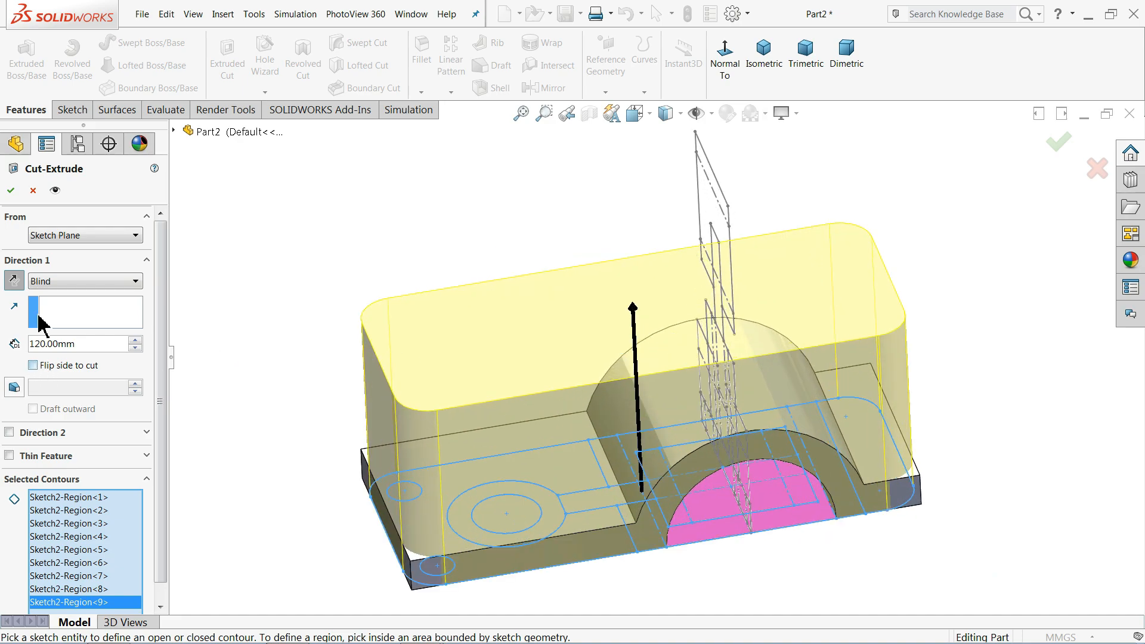
left_click(47, 283)
left_click(66, 302)
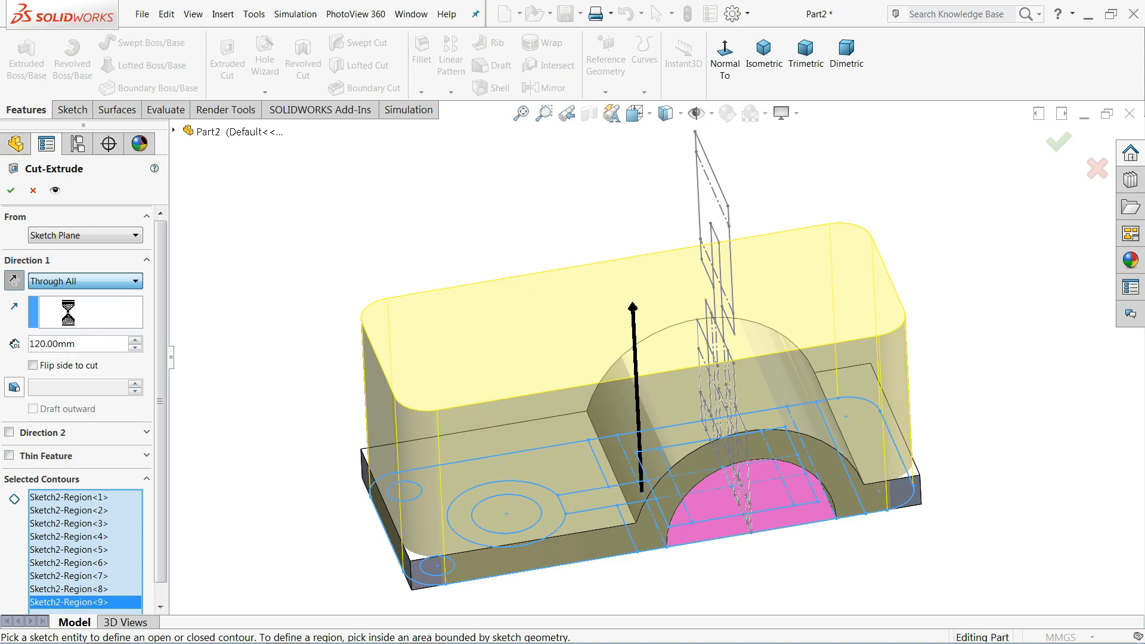
middle_click_drag(356, 282, 190, 354)
left_click(33, 340)
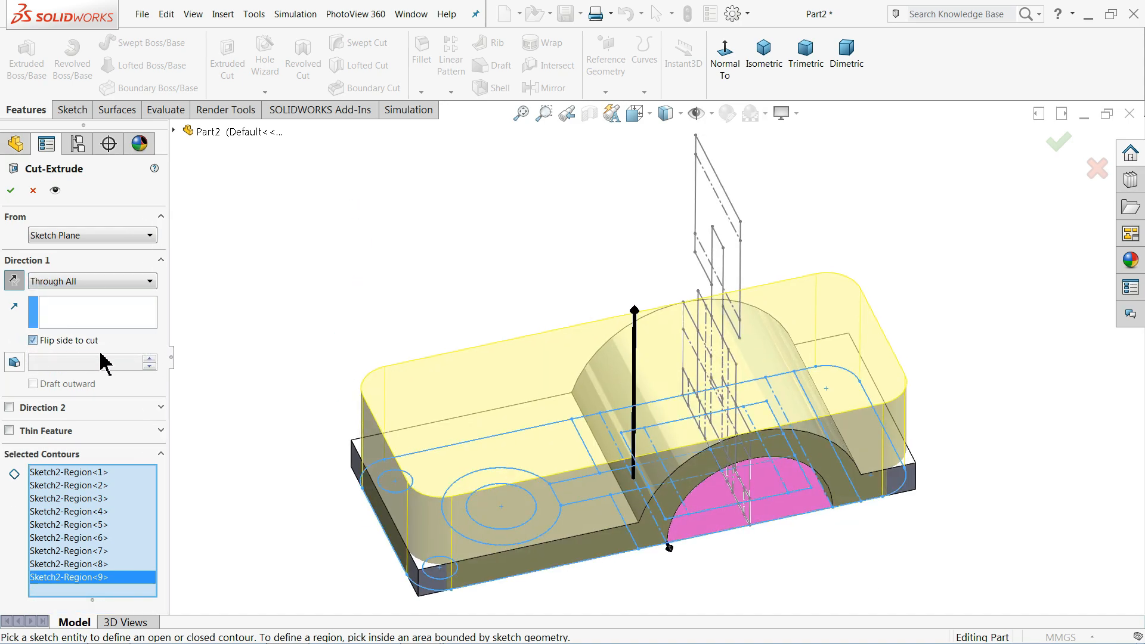
scroll(449, 587, "down", 3)
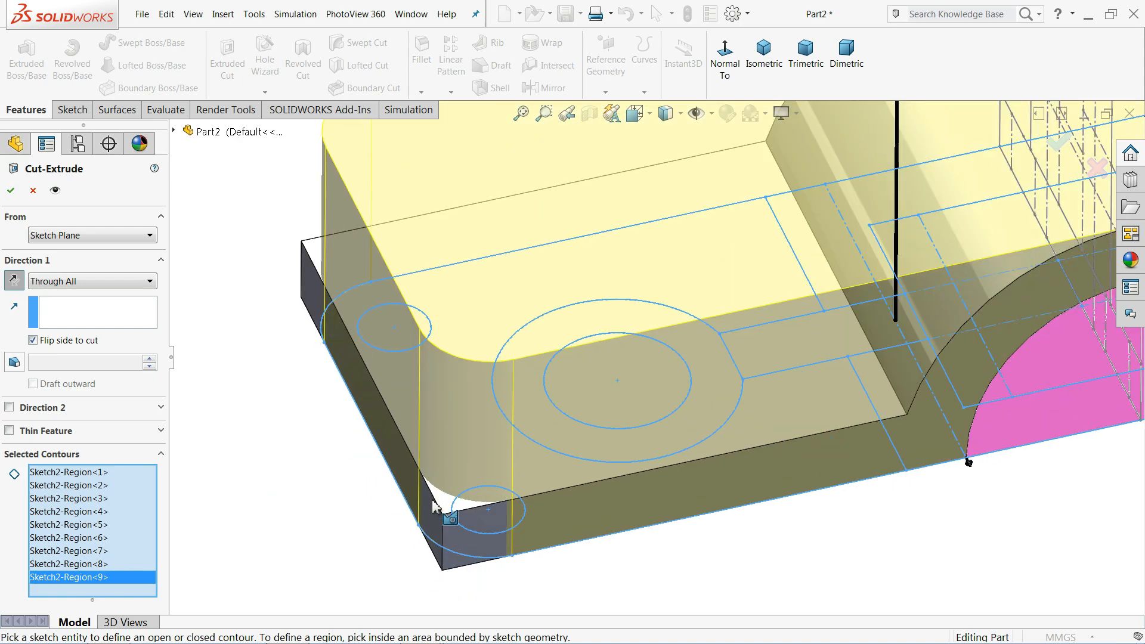
Step: Accept the flipped Through All cut that trims the base plate to its rounded outline
left_click(12, 190)
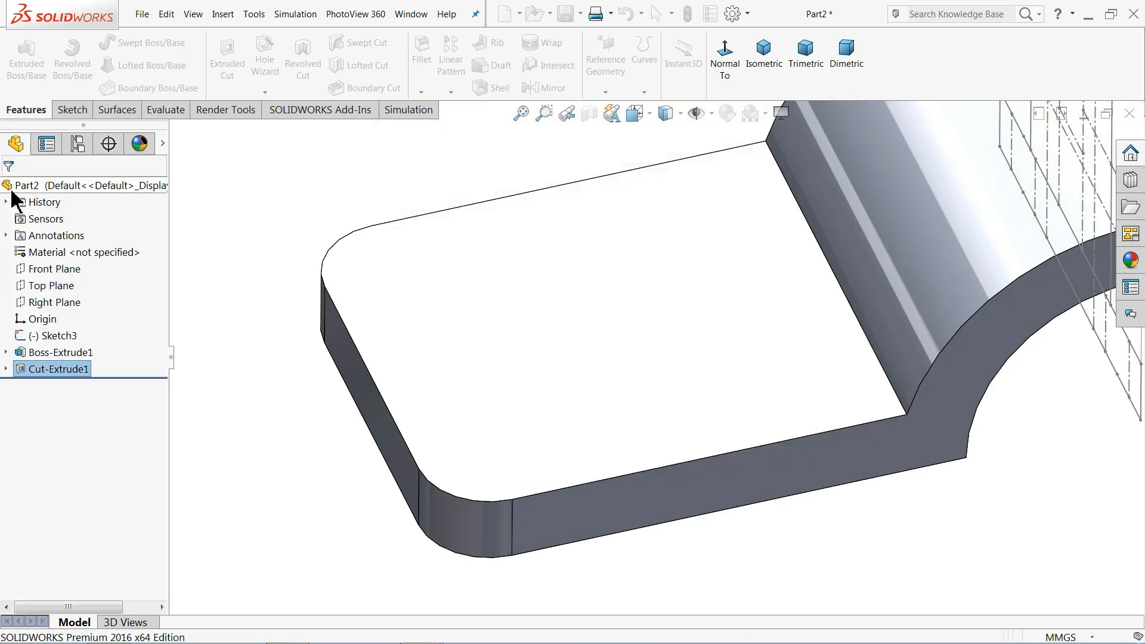
scroll(456, 518, "up", 2)
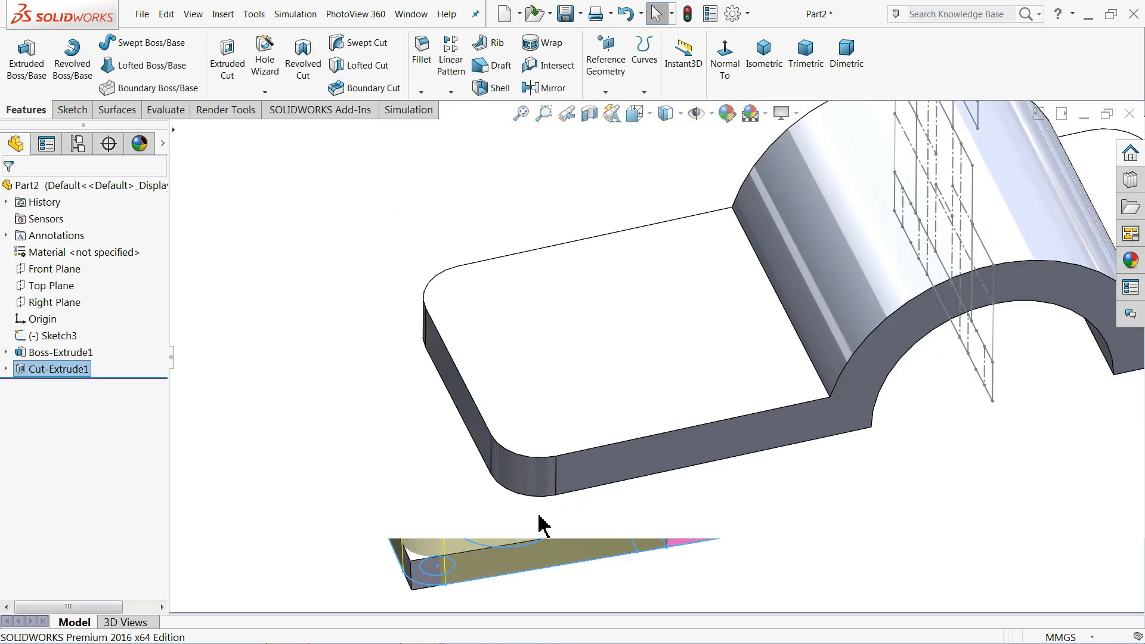
left_click(754, 506)
scroll(757, 505, "up", 2)
scroll(882, 316, "down", 3)
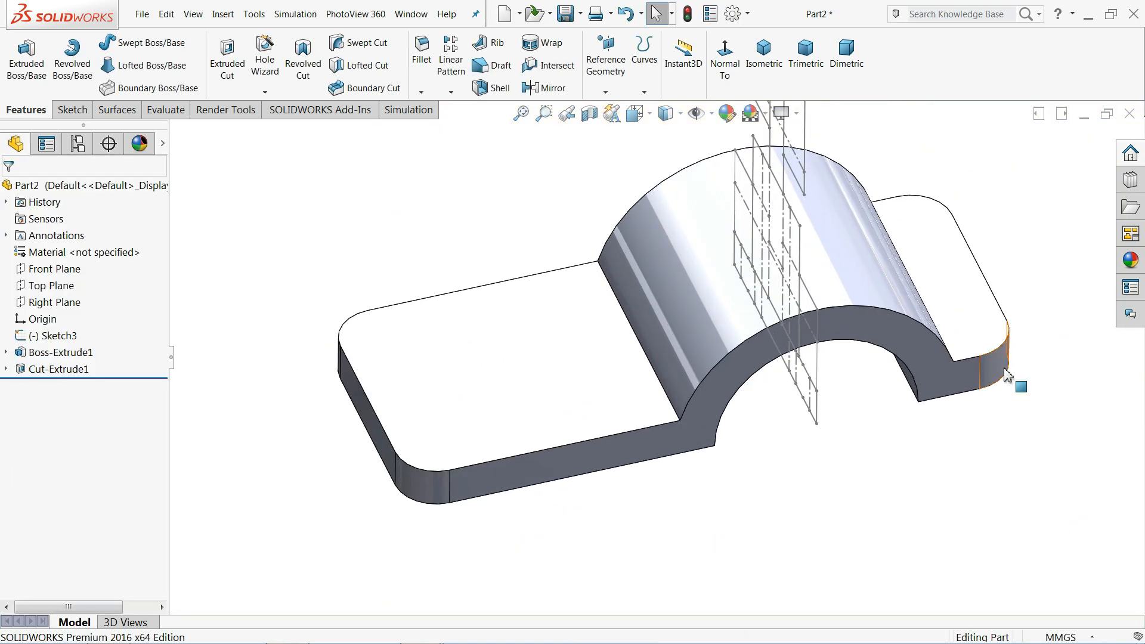
Step: Reuse Sketch2 for another Extruded Cut and reverse its direction upward into the base plate
left_click(6, 353)
left_click(41, 370)
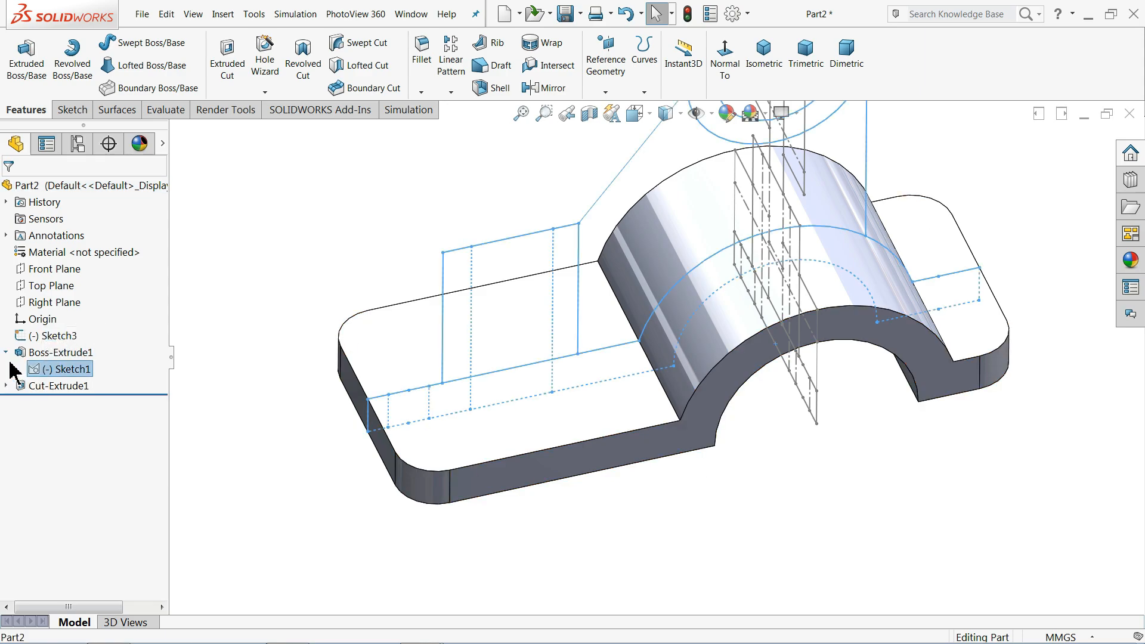
left_click(6, 387)
left_click(64, 404)
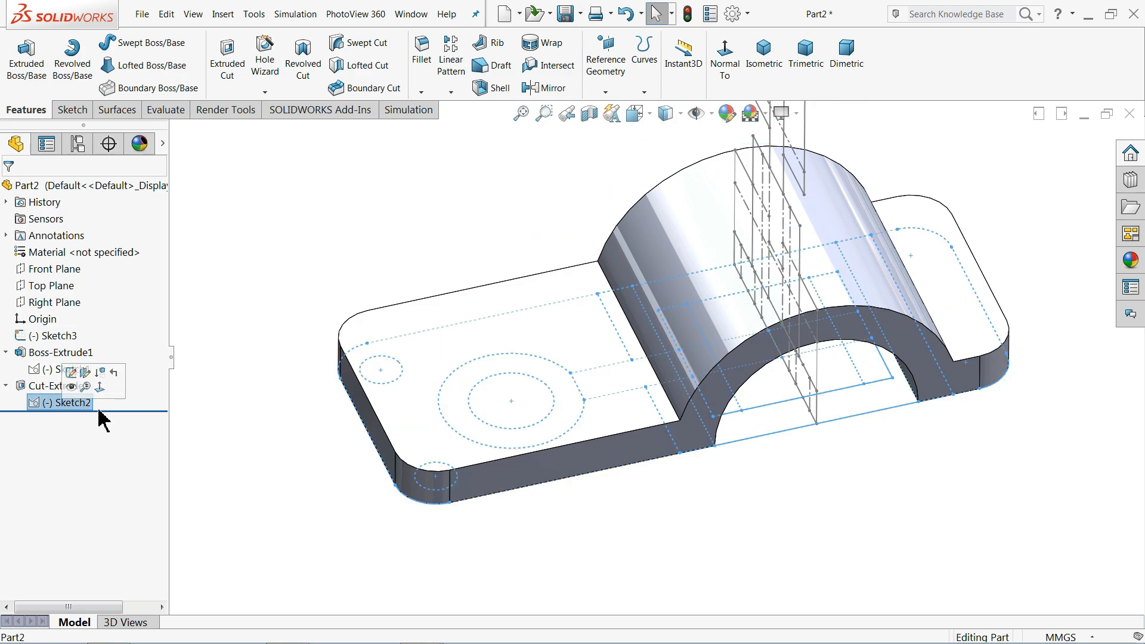
left_click(228, 87)
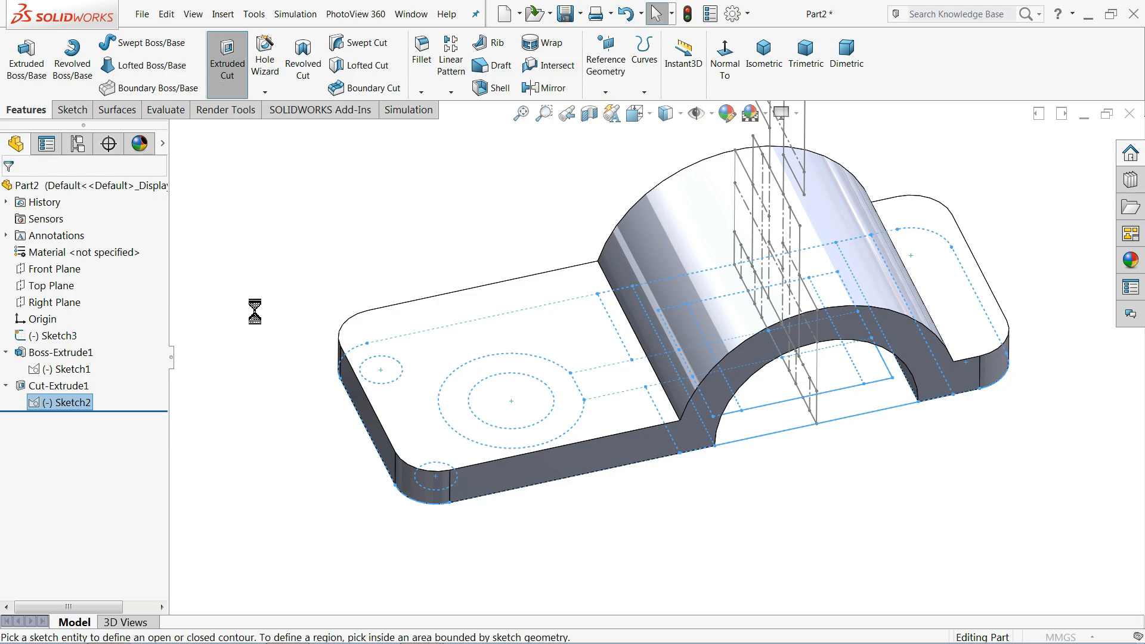
left_click(13, 281)
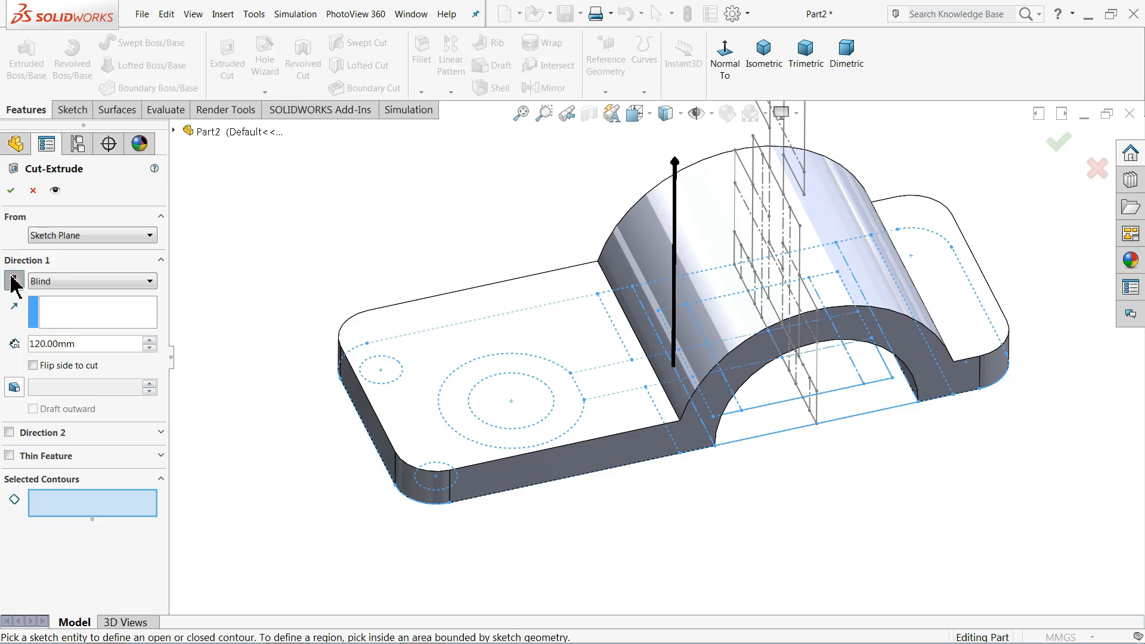
Step: Cut the two small corner circles and the large inner circle through the base with the Through All end condition
left_click(388, 371)
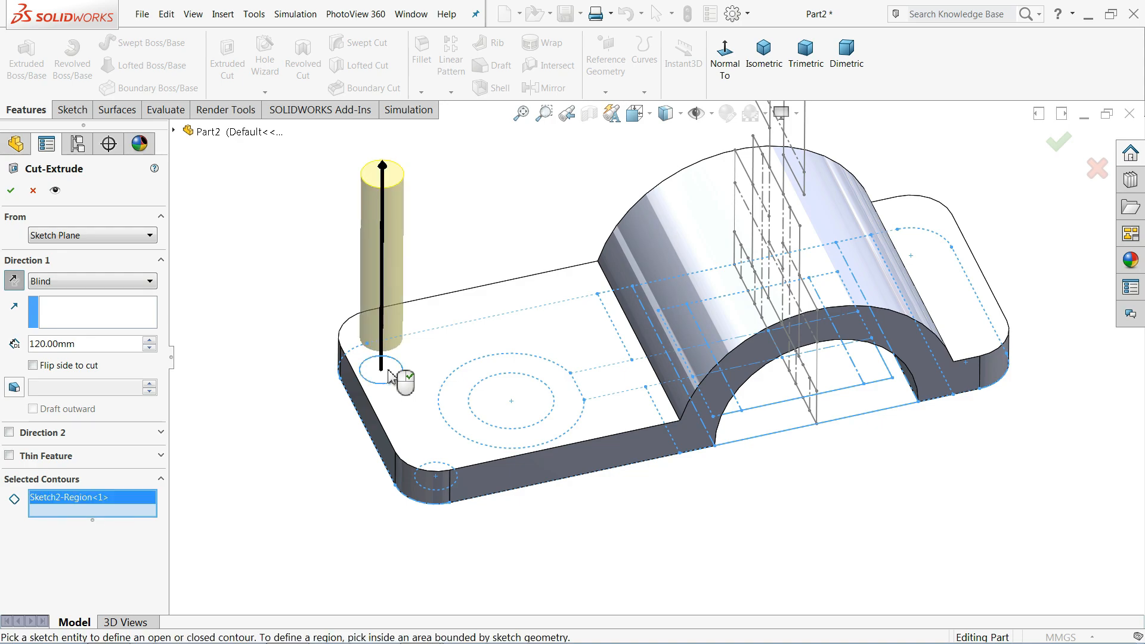
left_click(525, 411)
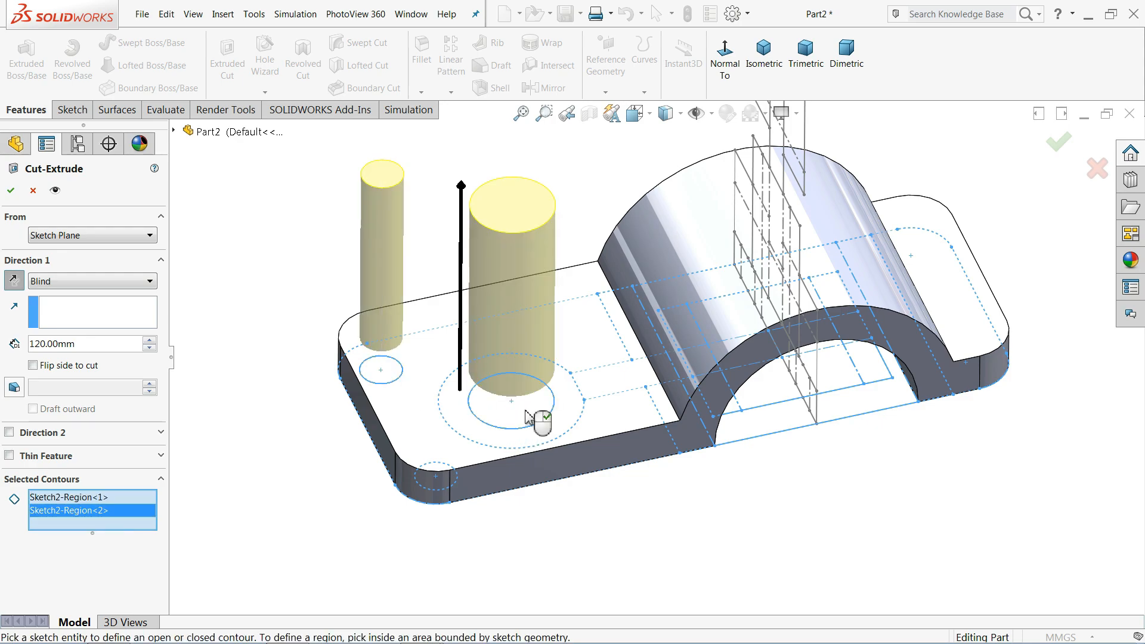
left_click(444, 484)
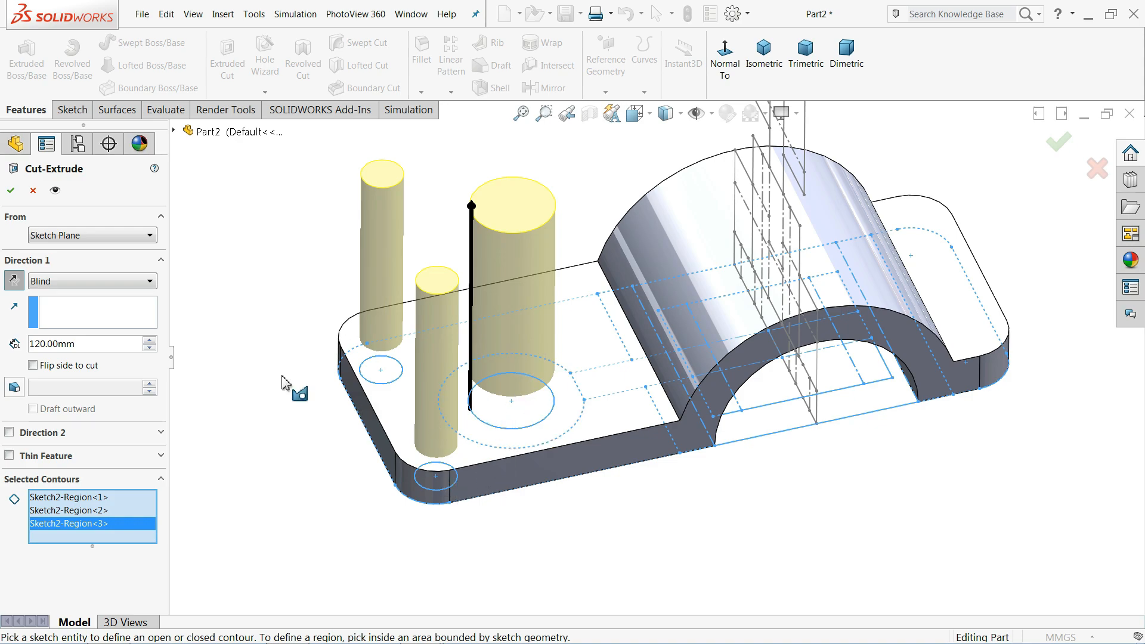
left_click(72, 286)
left_click(65, 311)
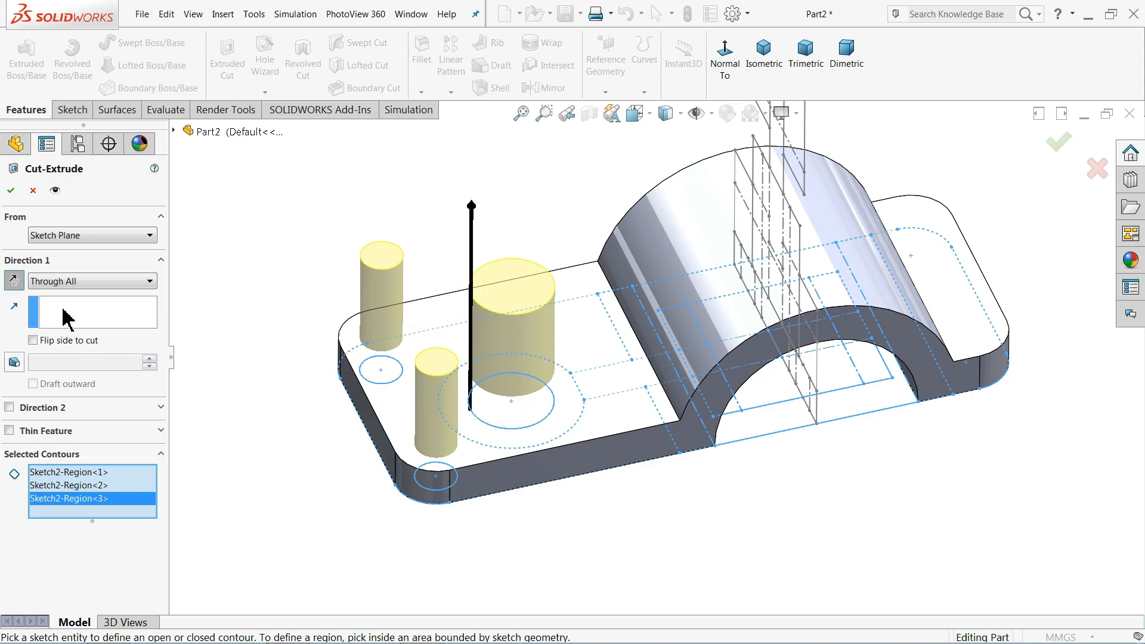
middle_click_drag(283, 408, 266, 177)
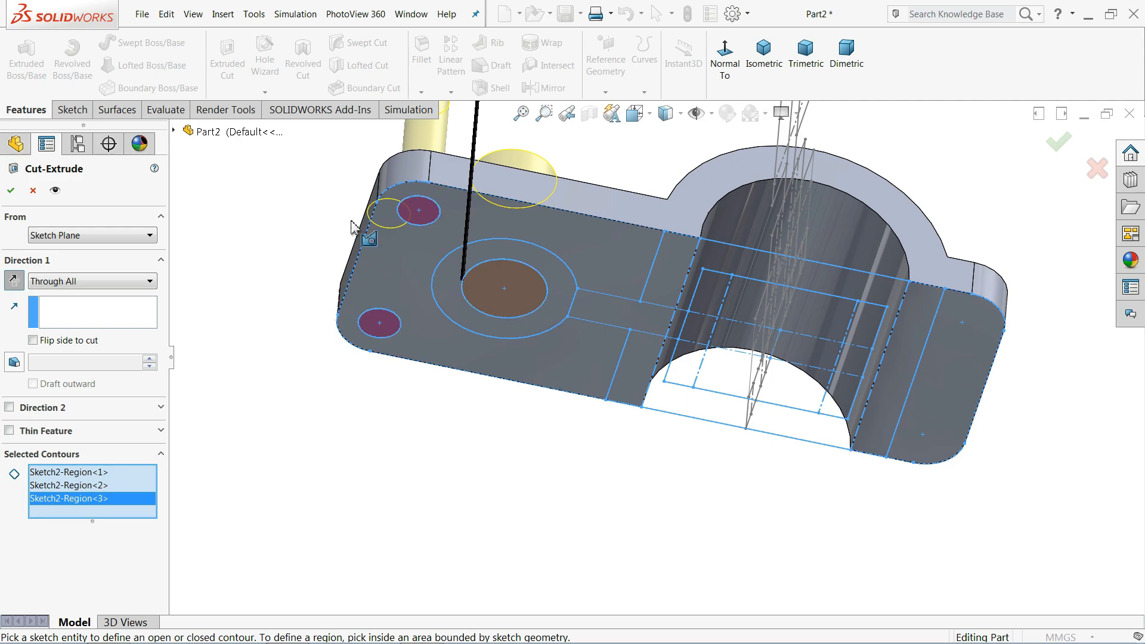
scroll(501, 200, "down", 3)
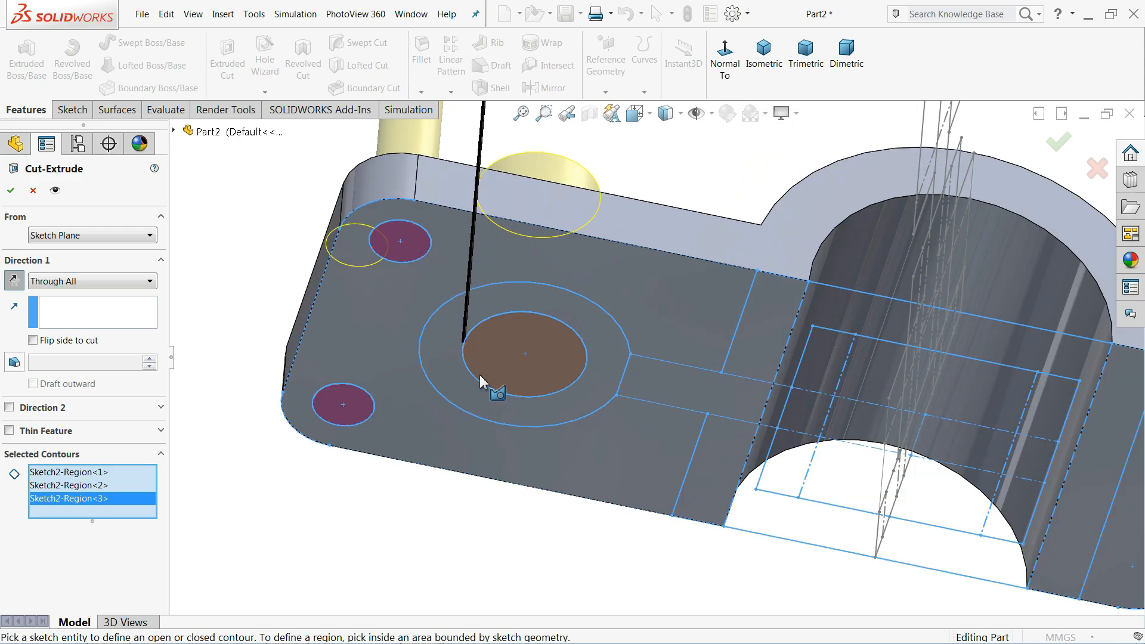
left_click(10, 192)
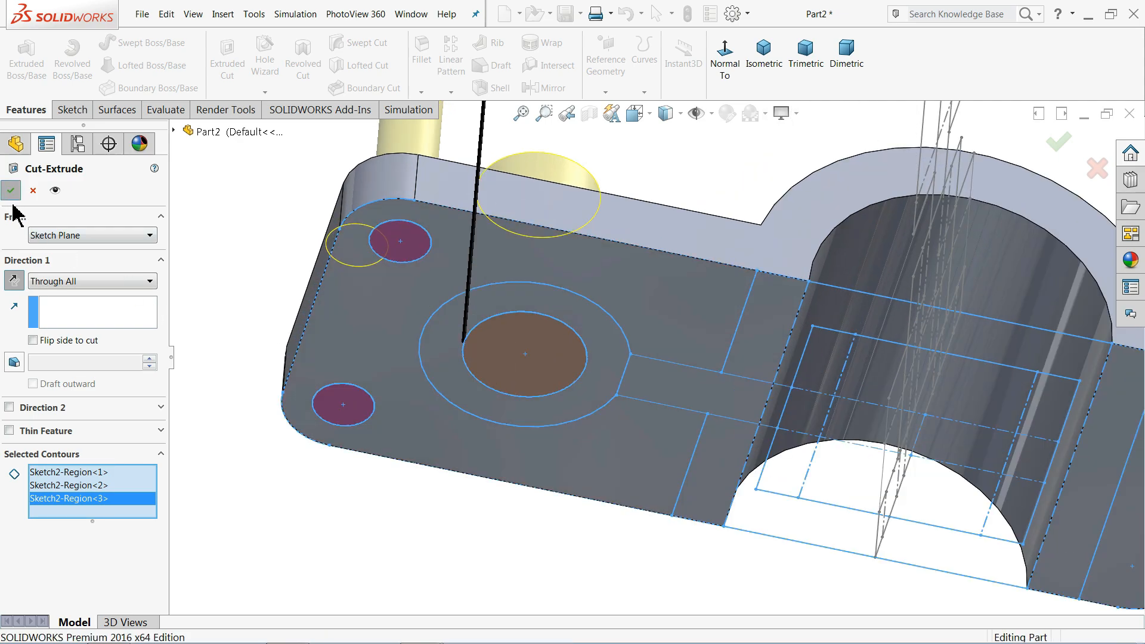
scroll(396, 355, "up", 2)
middle_click_drag(396, 355, 550, 440)
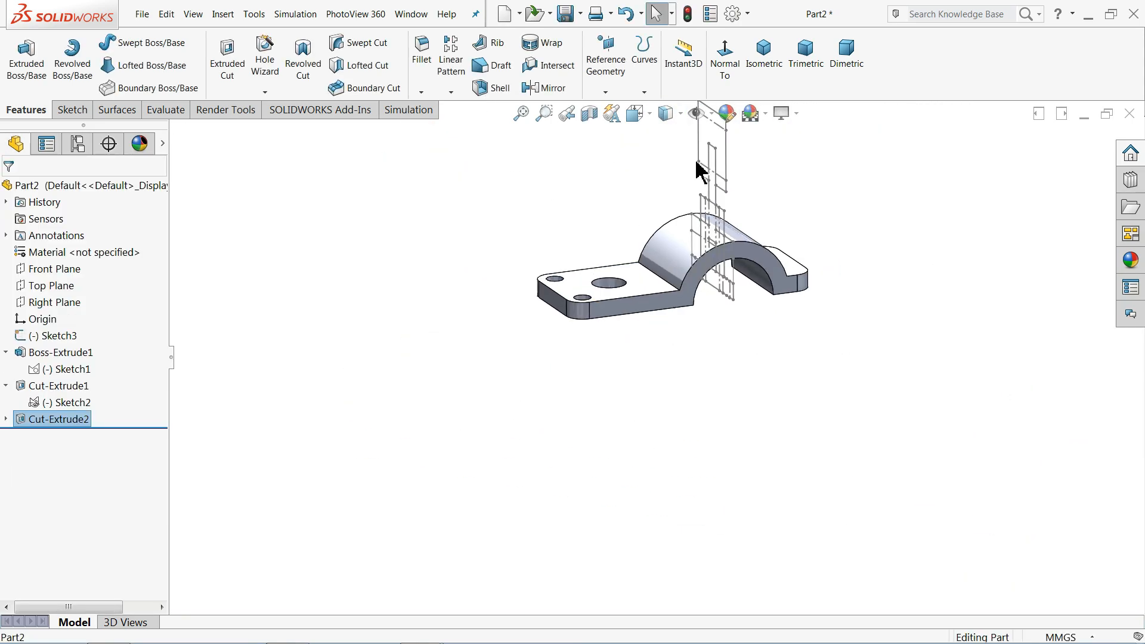
scroll(698, 169, "down", 2)
middle_click_drag(645, 314, 525, 370)
Step: Show Sketch1 and Sketch2 in the model as references for the remaining features
left_click(6, 419)
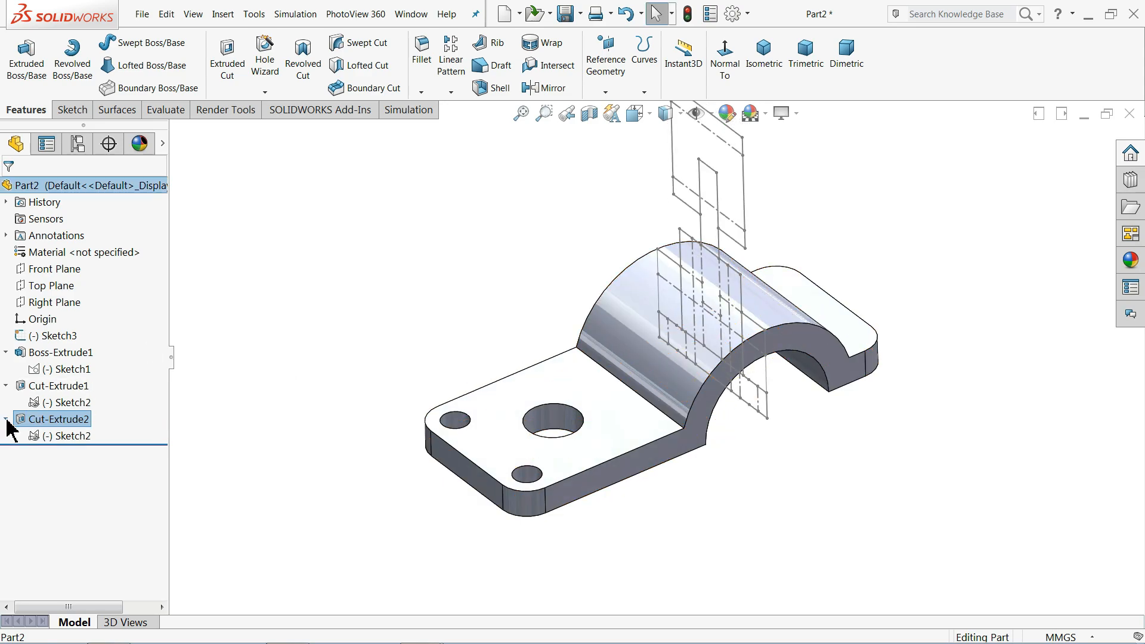
left_click(47, 369)
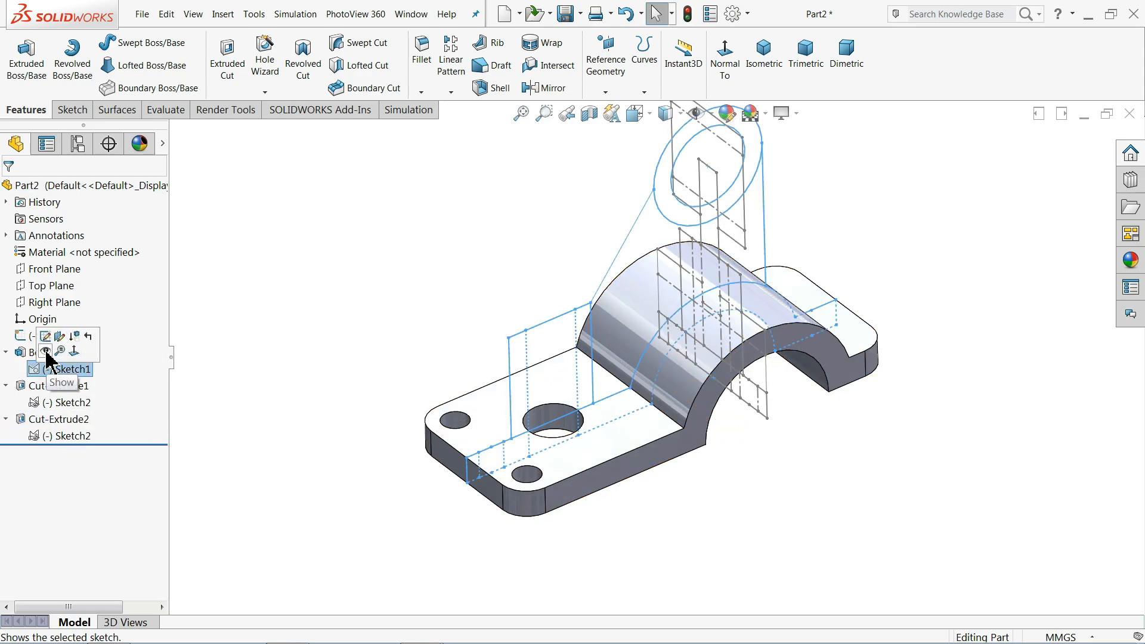
left_click(49, 337)
left_click(46, 405)
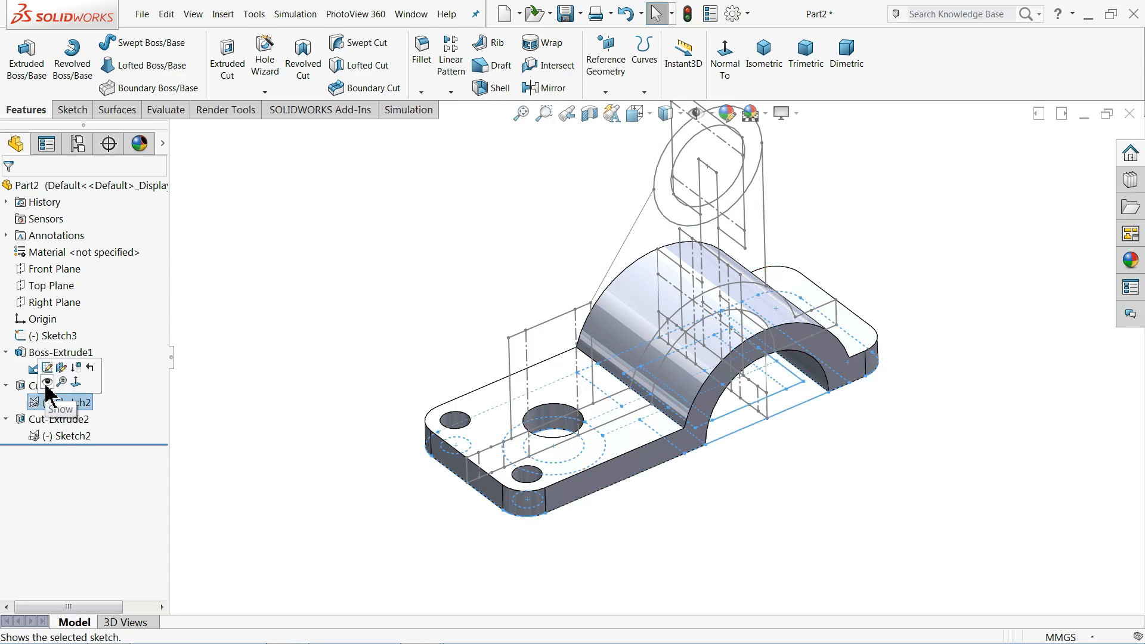
left_click(48, 382)
left_click(42, 439)
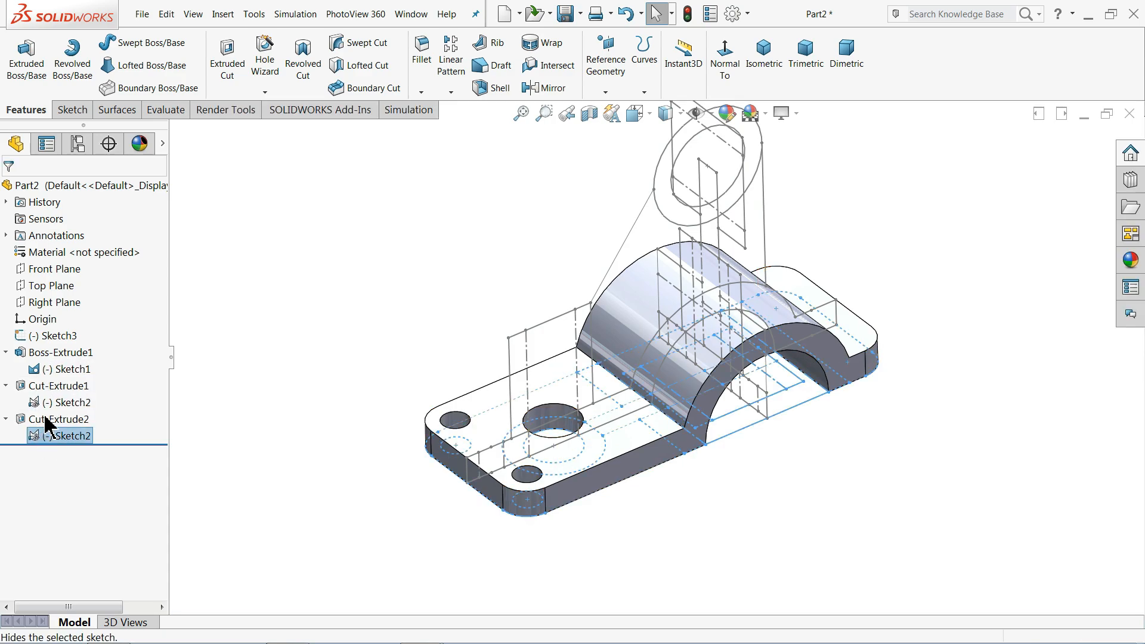
left_click(322, 379)
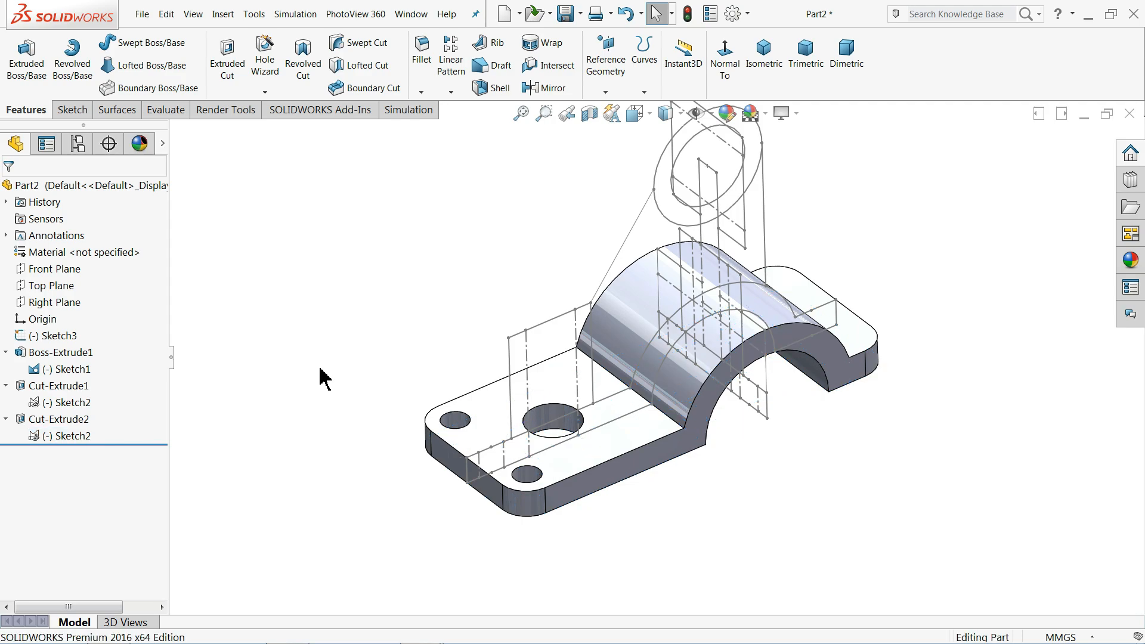
mouse_move(322, 378)
middle_mouse_down()
mouse_move(301, 360)
mouse_move(286, 367)
middle_mouse_up()
left_click(69, 436)
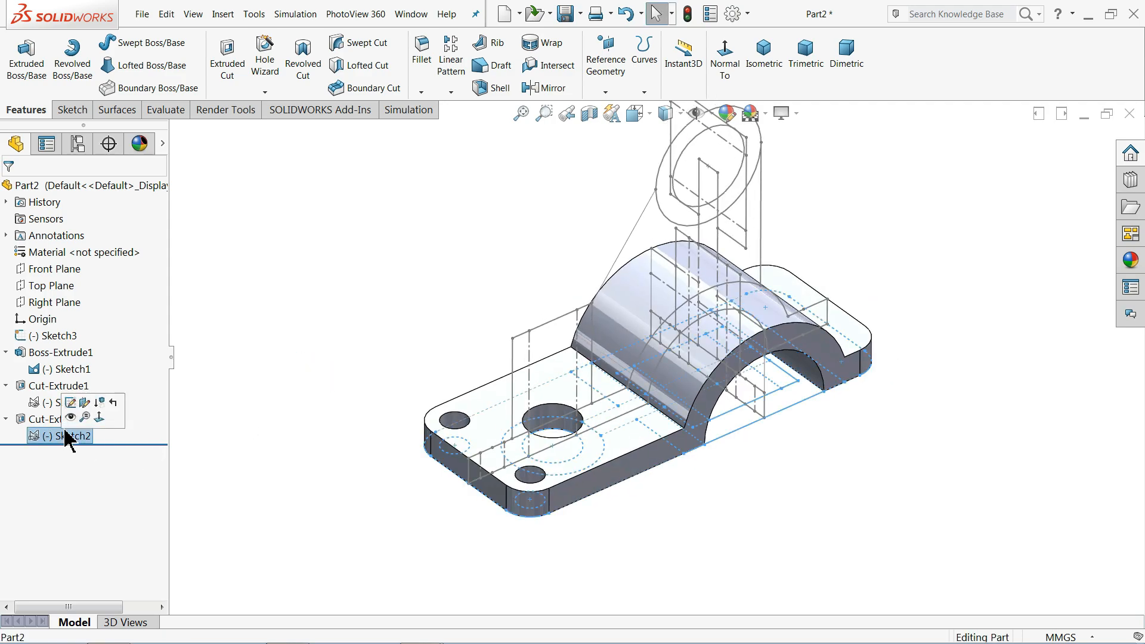
left_click(70, 418)
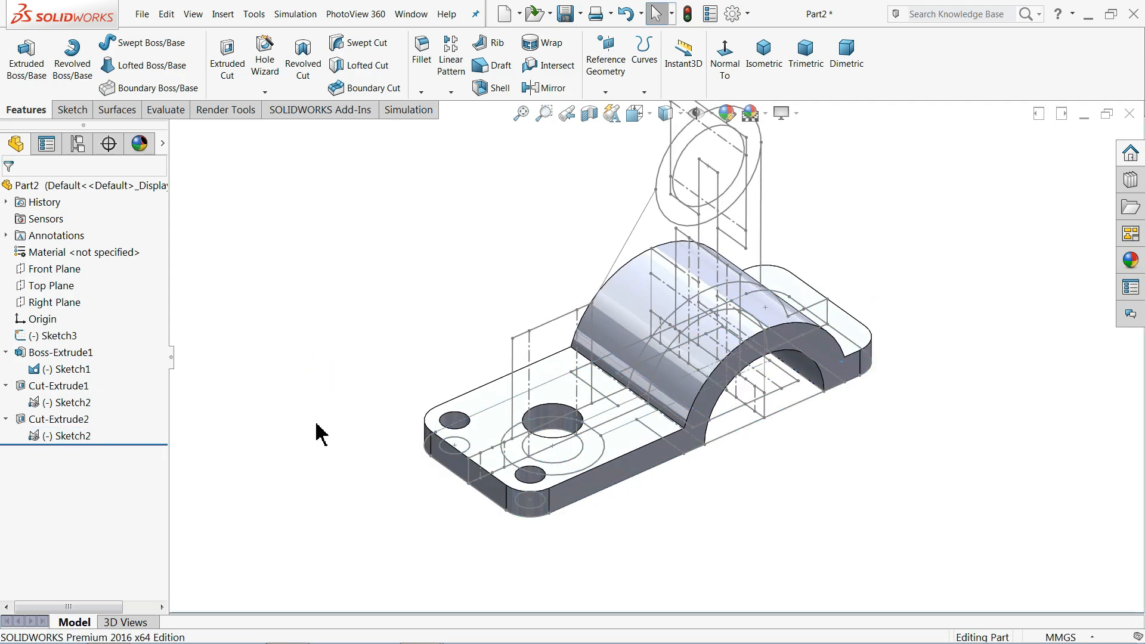
mouse_move(320, 434)
middle_mouse_down()
mouse_move(357, 467)
mouse_move(325, 401)
mouse_move(567, 409)
middle_mouse_up()
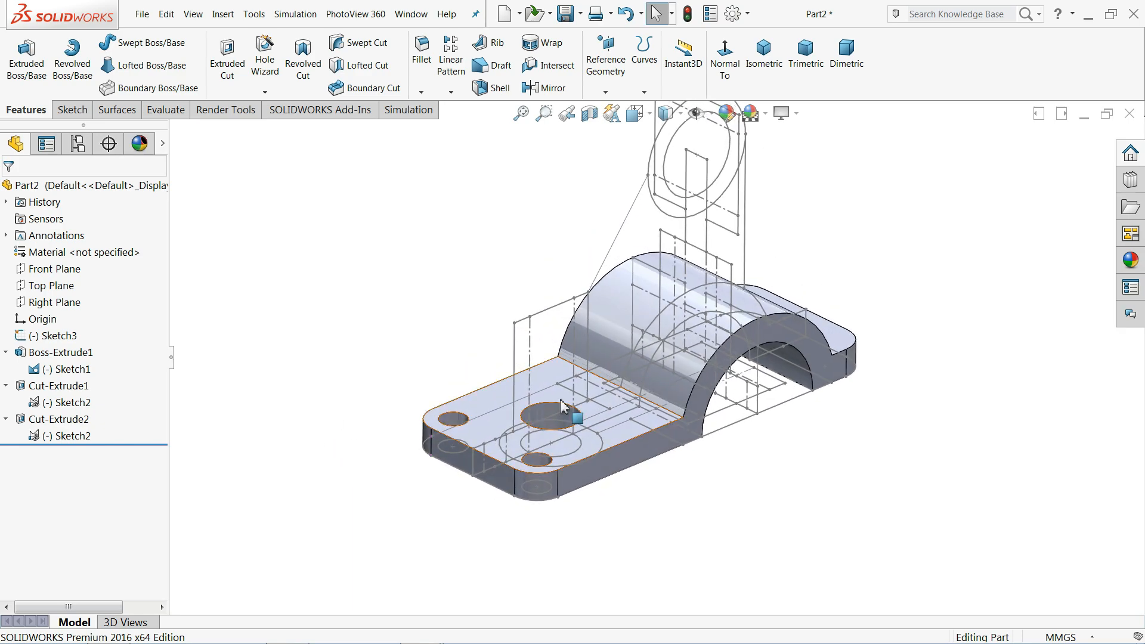
Step: Start an Extruded Boss from Sketch2 using the ring region around the large hole as the contour
key("f")
left_click(53, 437)
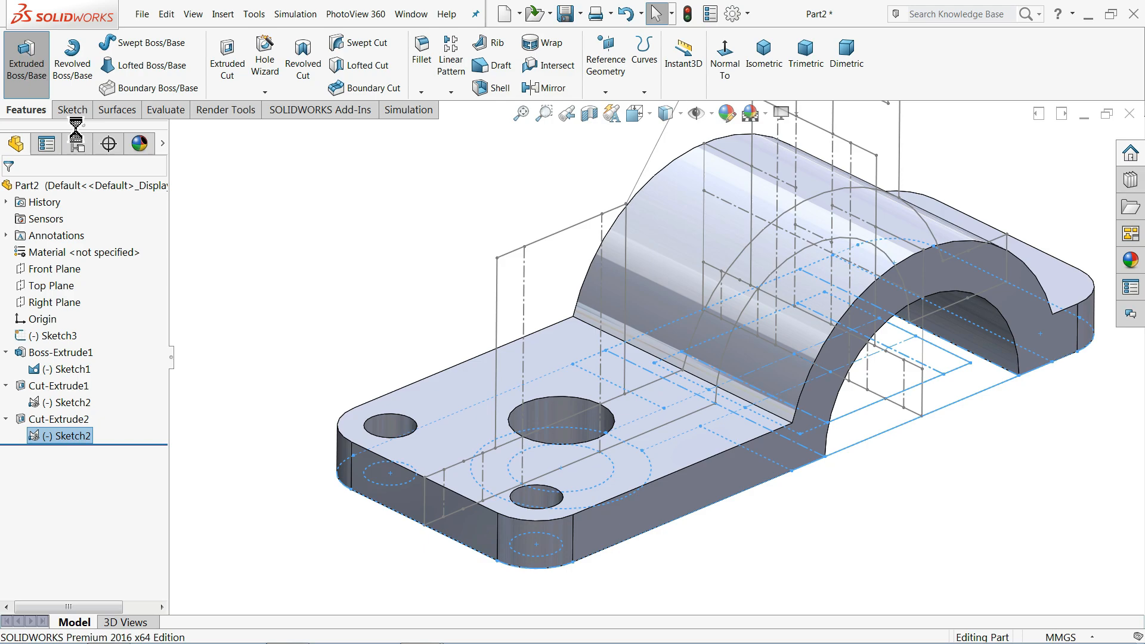
left_click(27, 63)
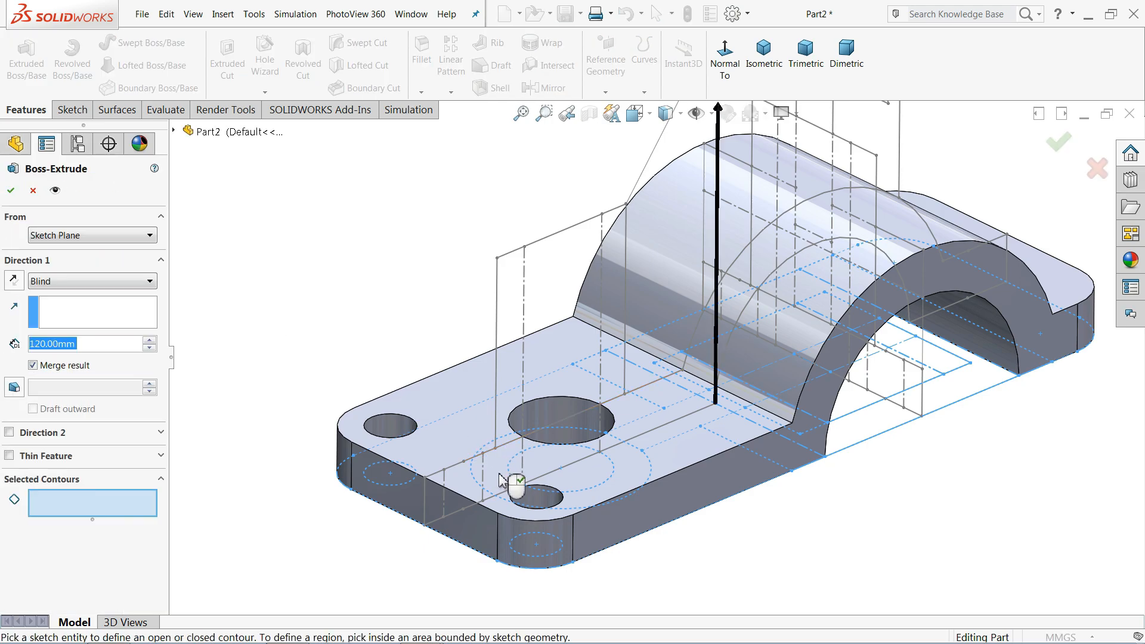
middle_click_drag(506, 468, 485, 238)
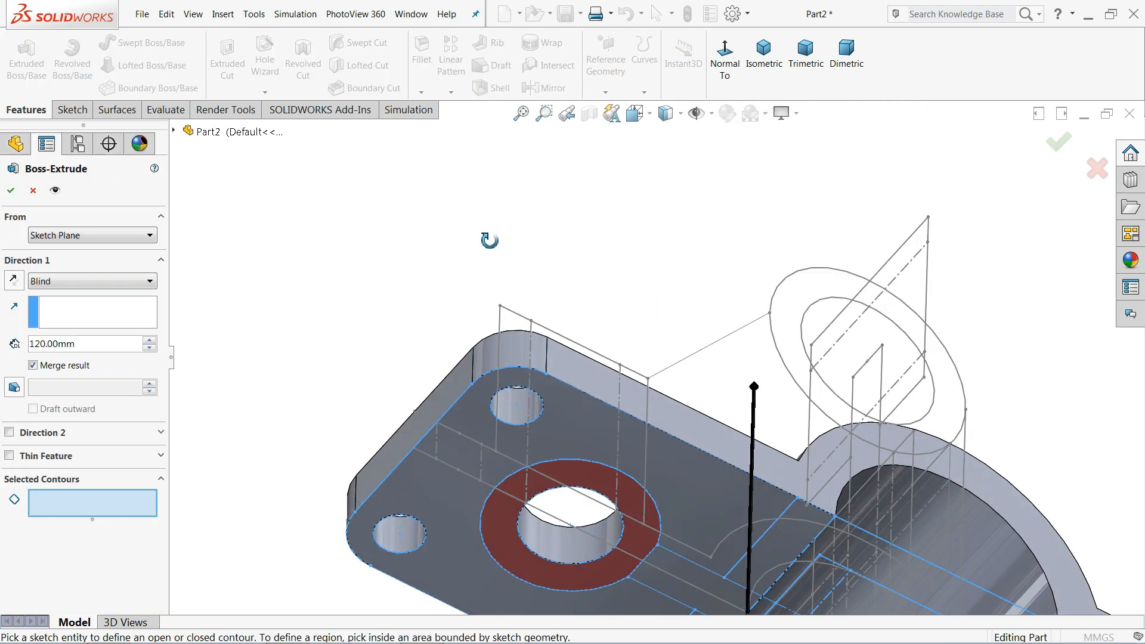
left_click(500, 524)
middle_click_drag(415, 237, 401, 384)
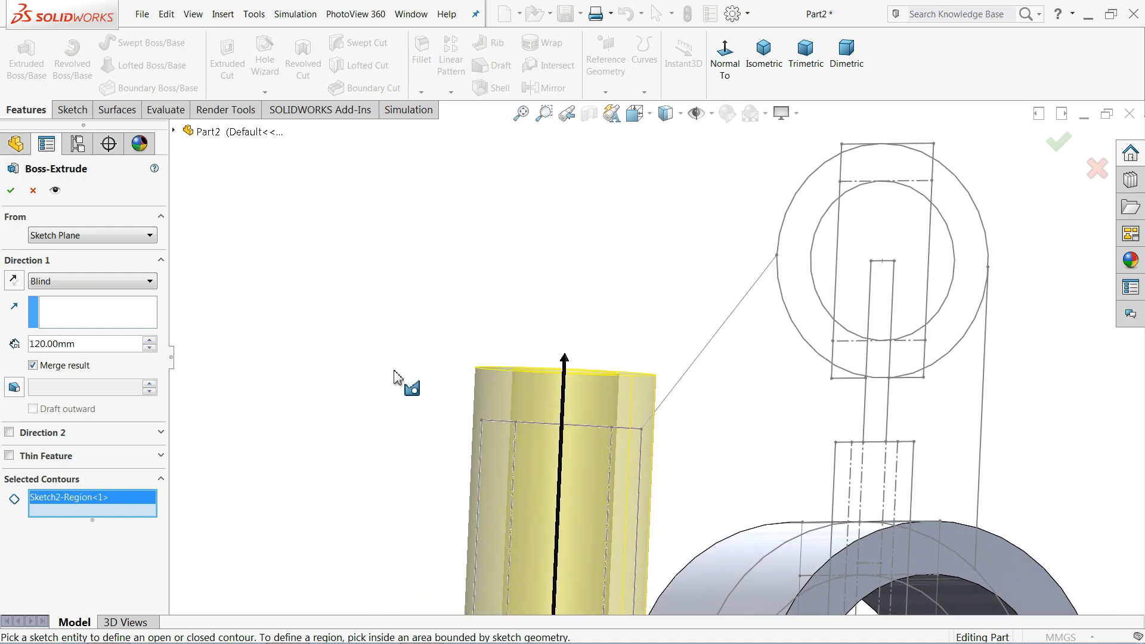
Step: Set the ring boss's depth to 100 mm by matching the upright cylinder's top line in the front view, and accept the feature
scroll(628, 426, "up", 3)
left_click(650, 114)
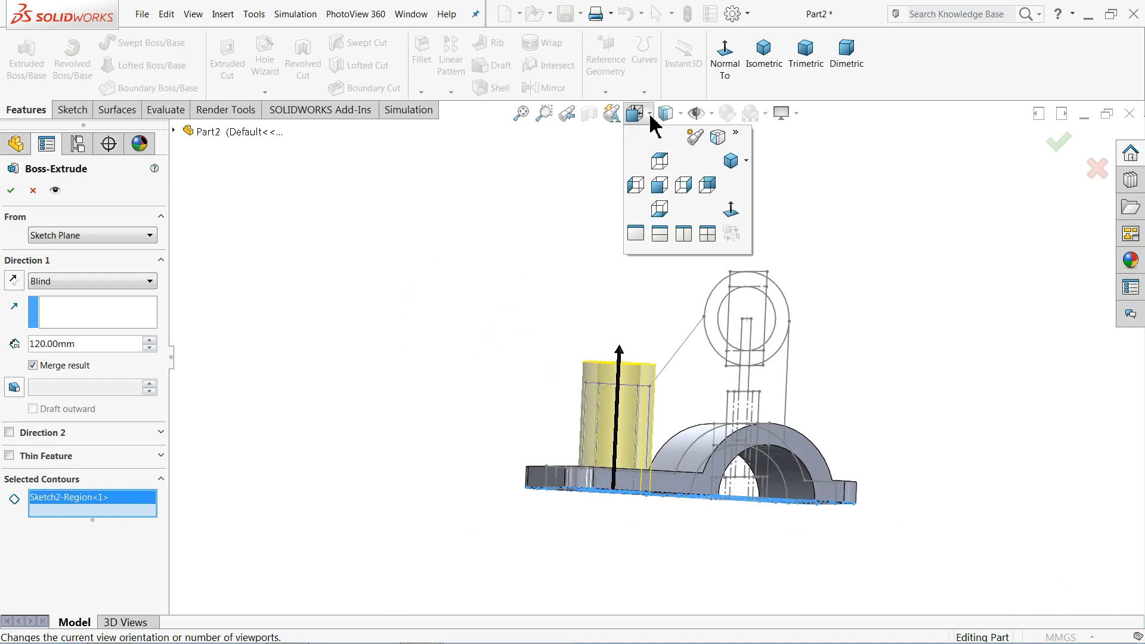
left_click(659, 185)
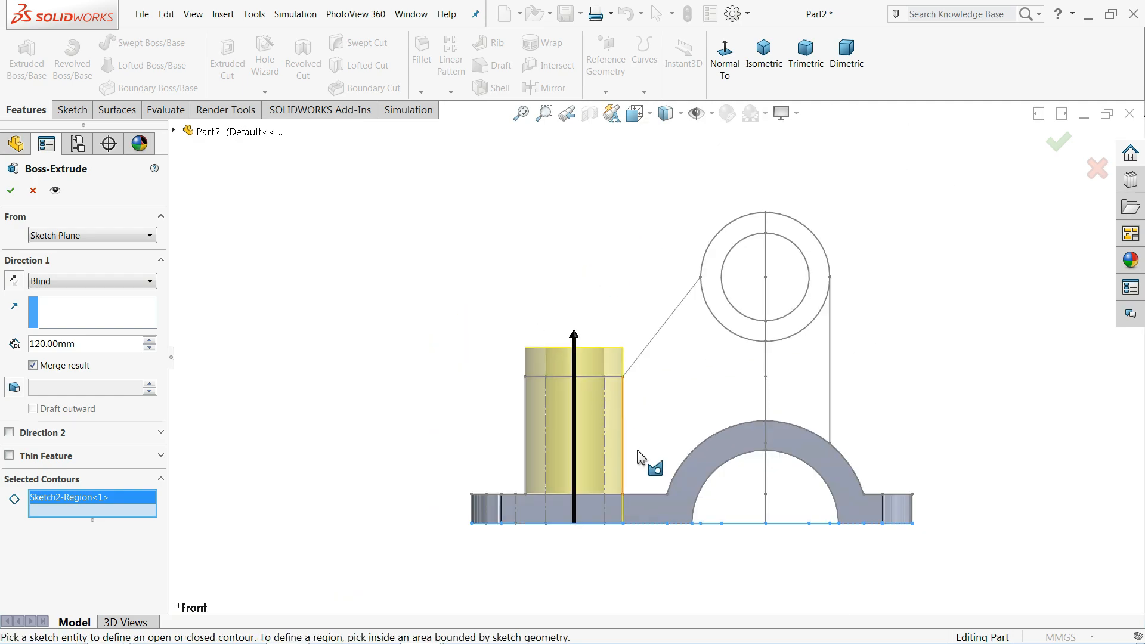
scroll(635, 459, "down", 4)
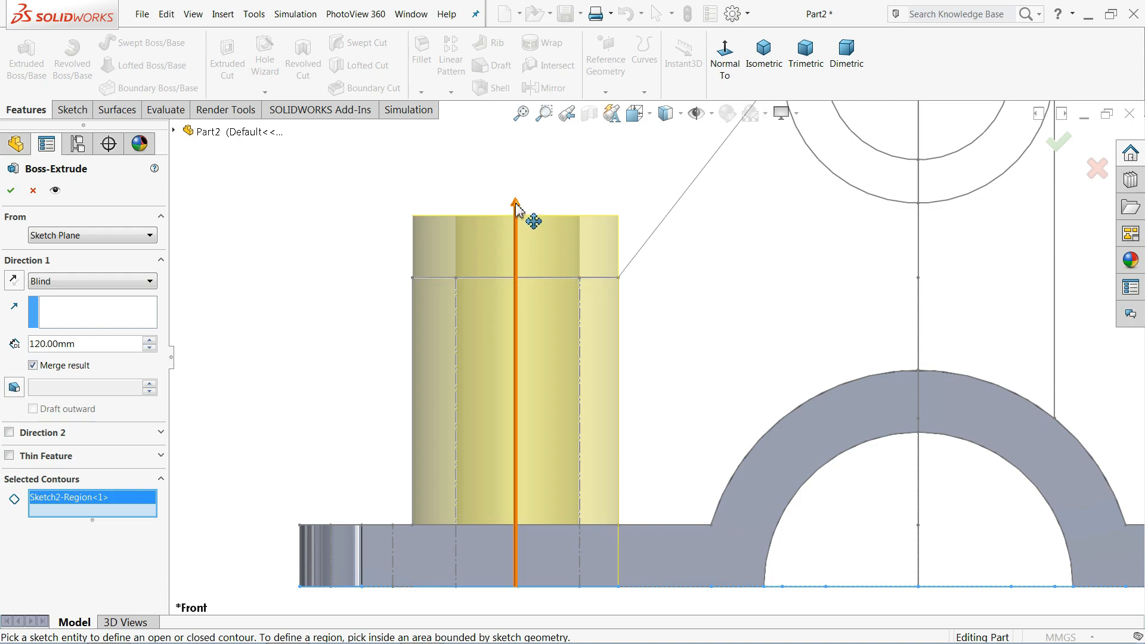
left_click_drag(515, 209, 508, 282)
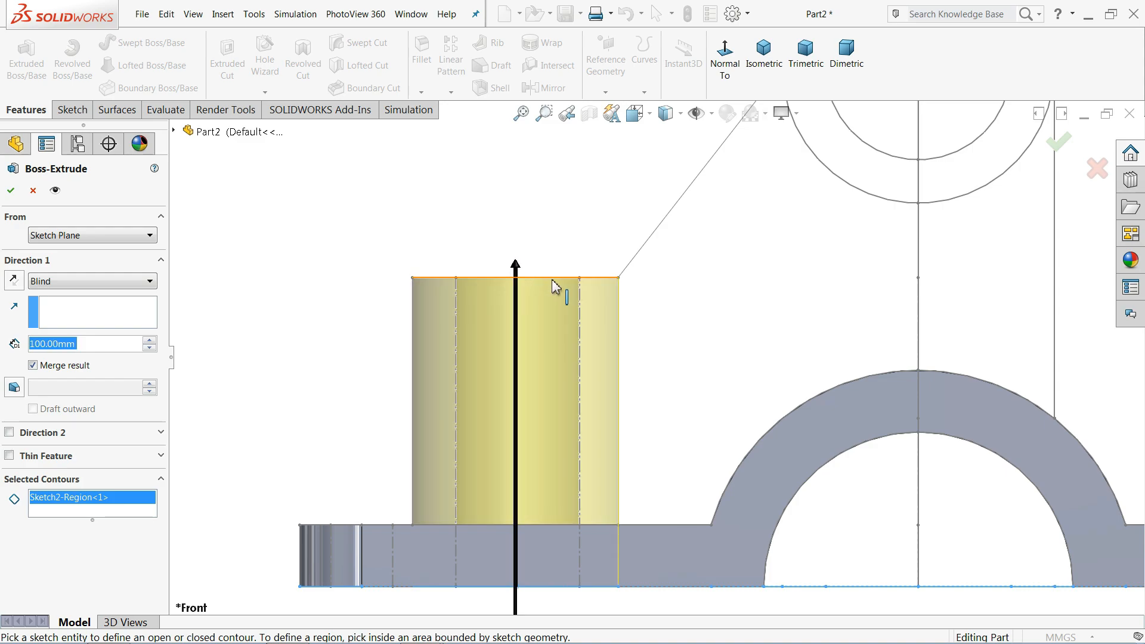
scroll(554, 286, "up", 2)
scroll(656, 328, "down", 4)
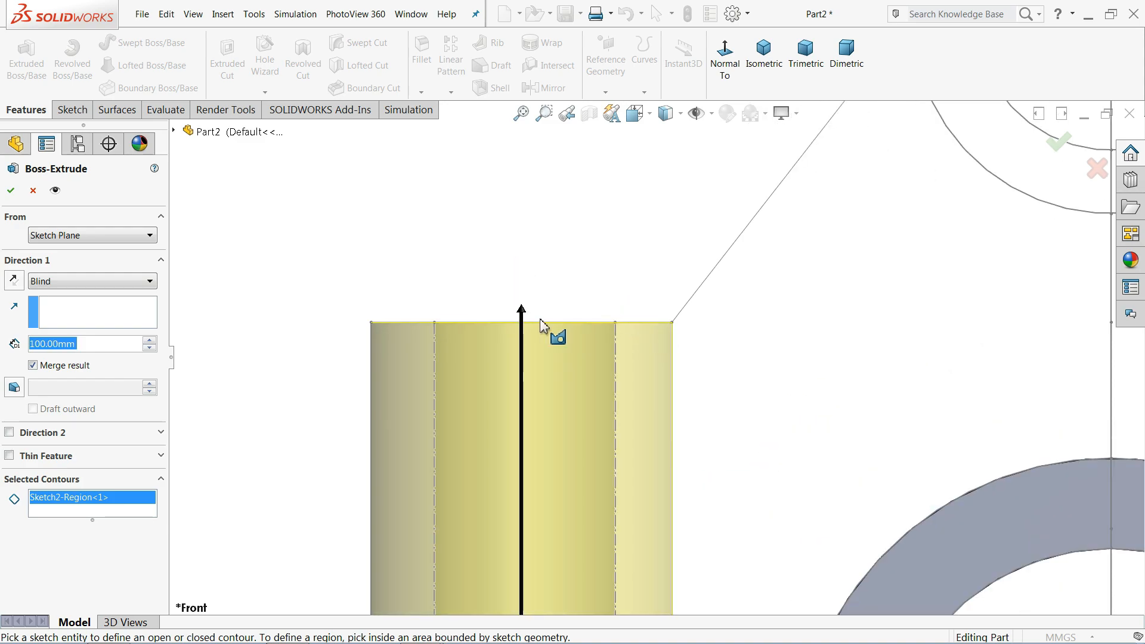
scroll(541, 325, "up", 4)
left_click(10, 191)
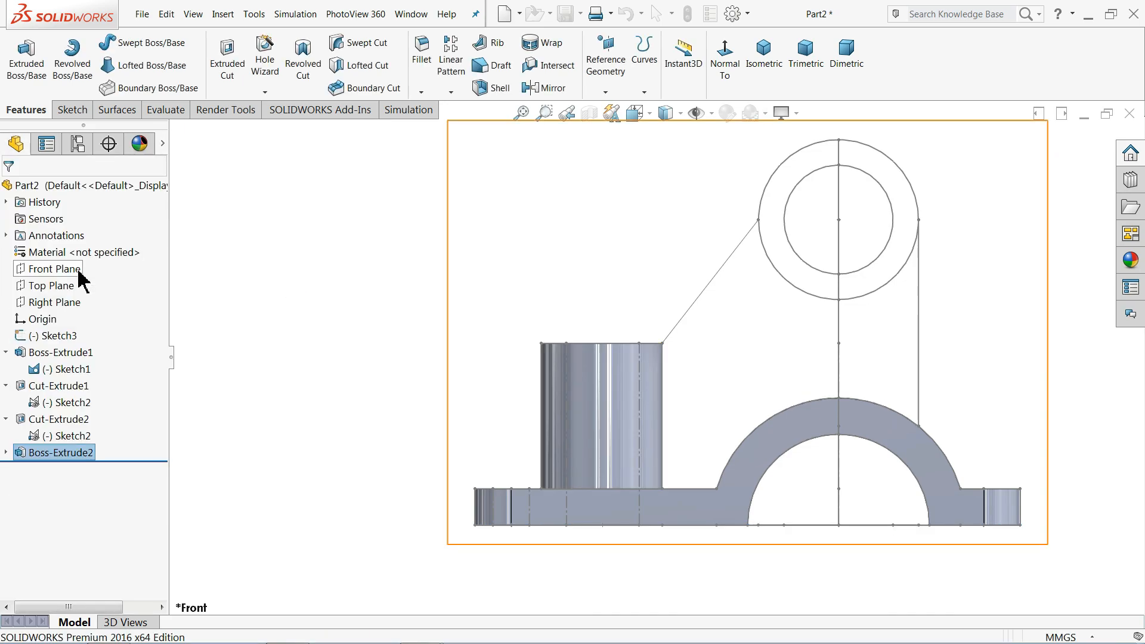
Step: Switch off RealView Graphics so the part is displayed with plain shading
middle_click_drag(360, 274, 407, 389)
scroll(407, 377, "up", 3)
scroll(815, 410, "down", 3)
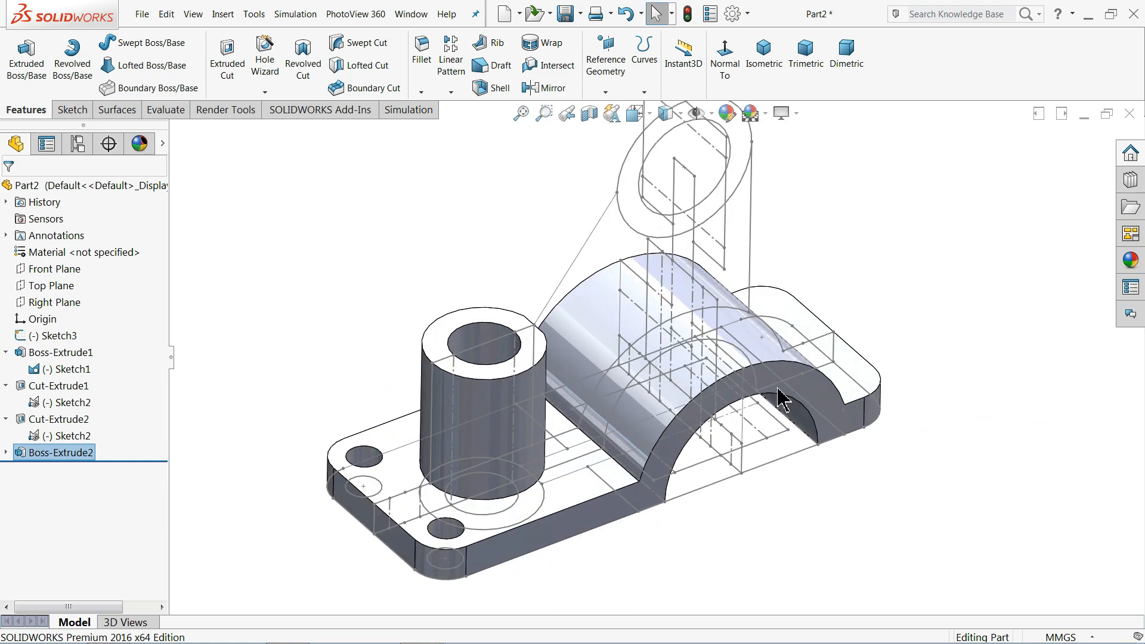
left_click(785, 114)
left_click(799, 135)
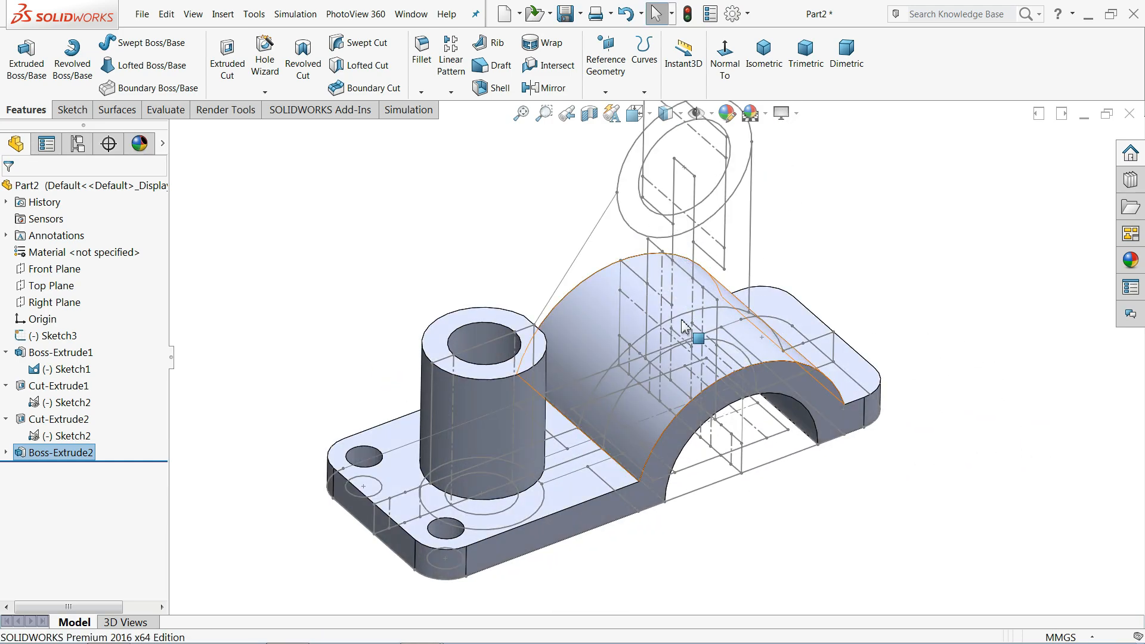
Step: Start an Extruded Boss from Sketch1 using the ring region at the upper circles as the contour, with a Mid Plane end condition
scroll(542, 356, "down", 2)
scroll(549, 352, "up", 3)
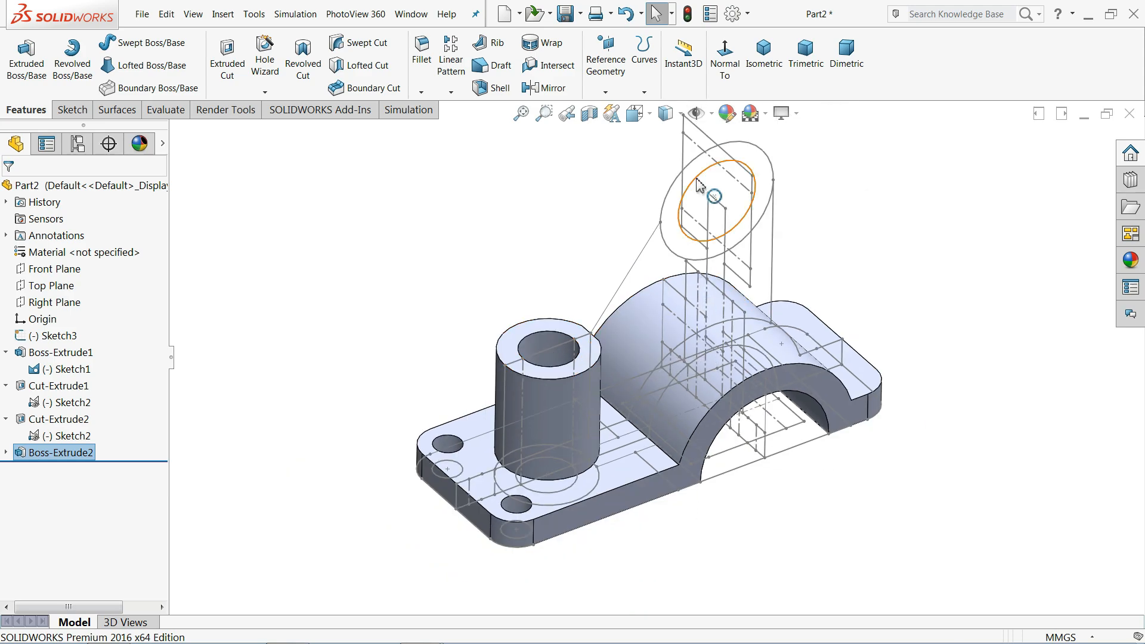
left_click(53, 371)
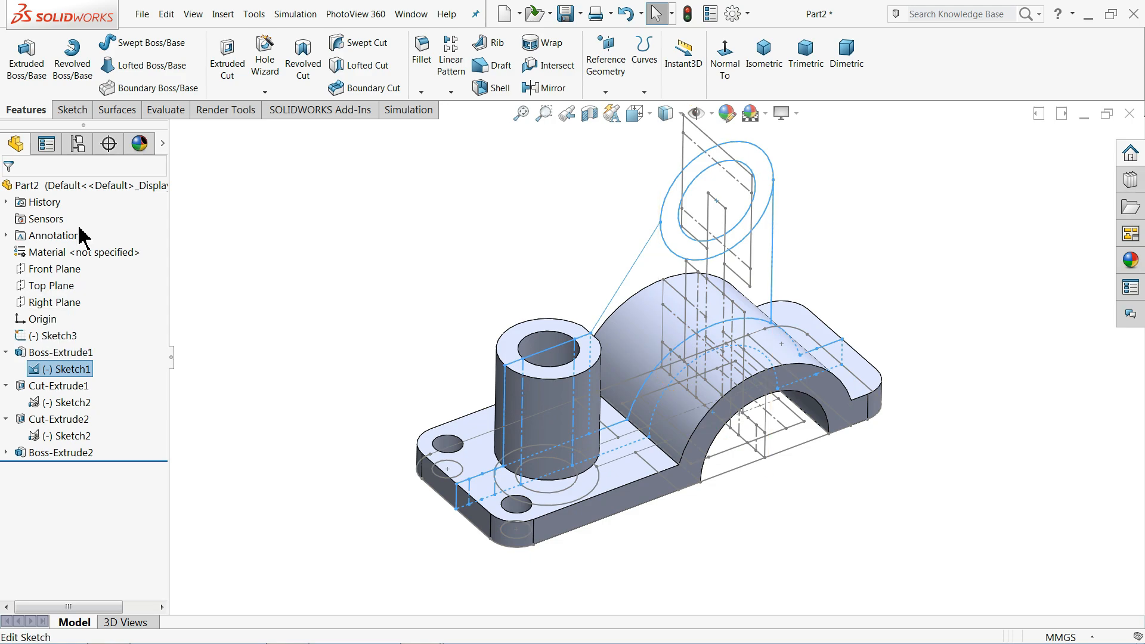
left_click(26, 57)
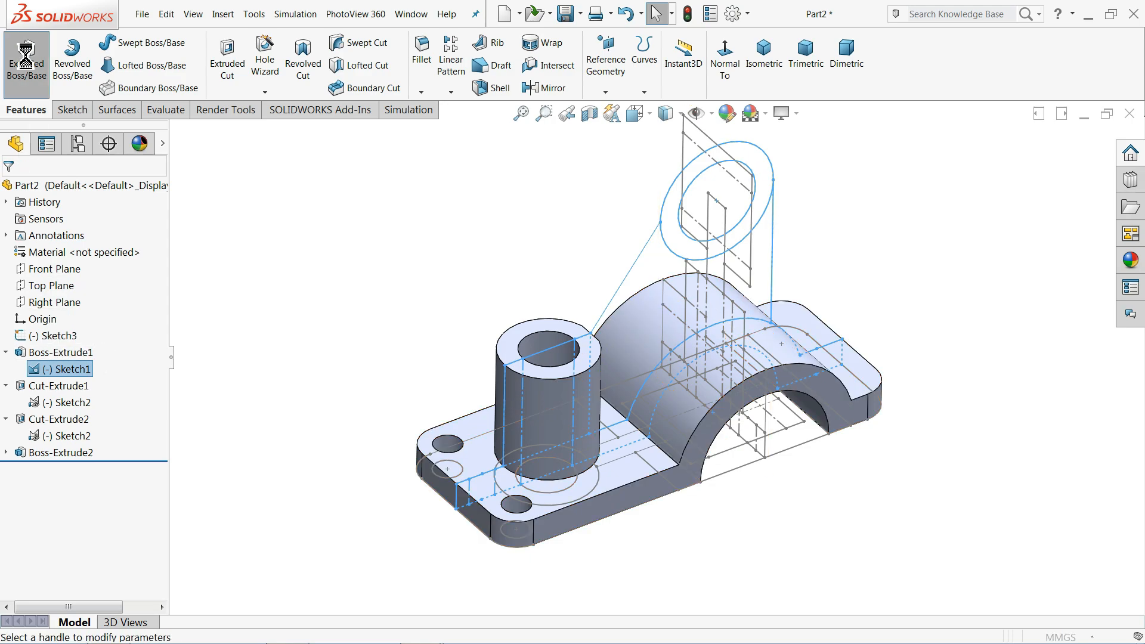
left_click(663, 243)
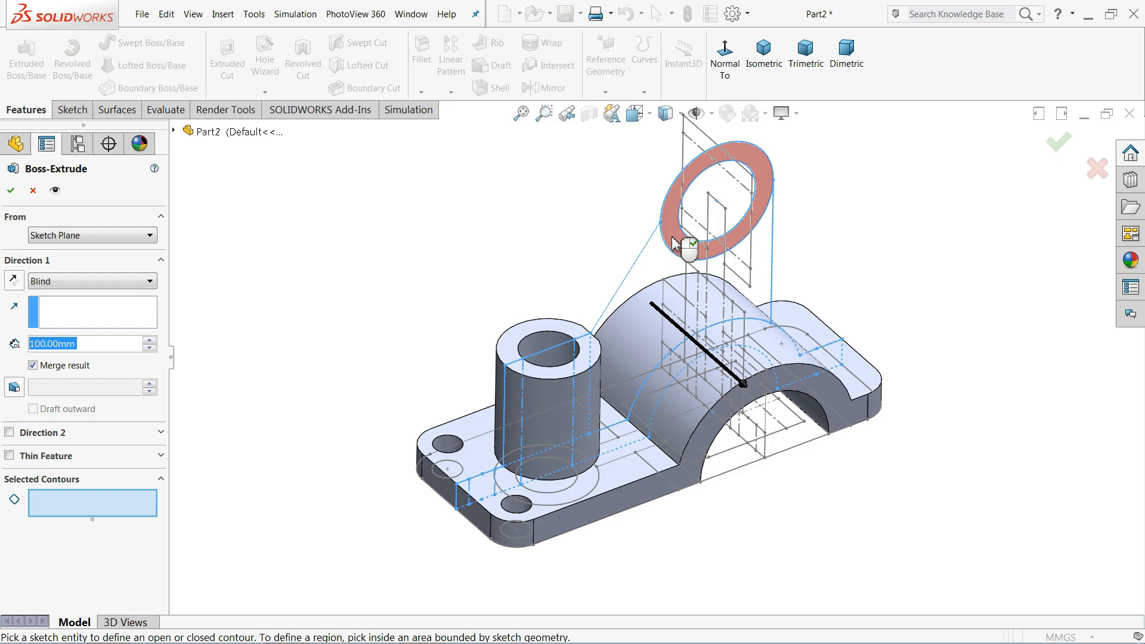
left_click(43, 288)
left_click(48, 373)
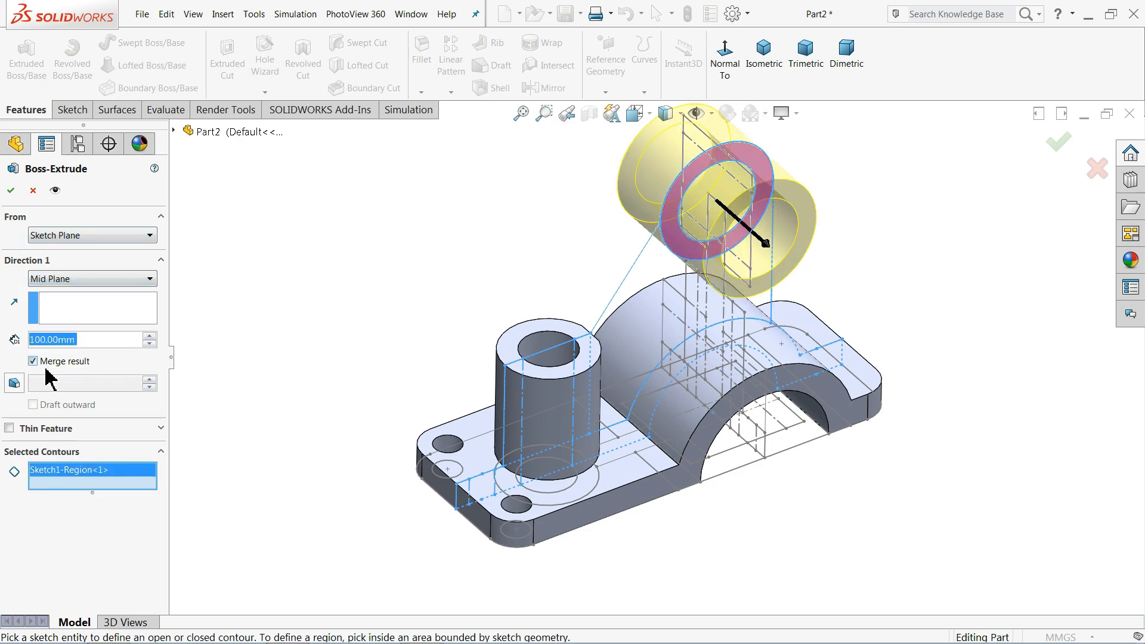
Step: Set the upper ring boss's depth to 80 mm by matching the cylinder's side line in the left view, and accept the feature
left_click(637, 114)
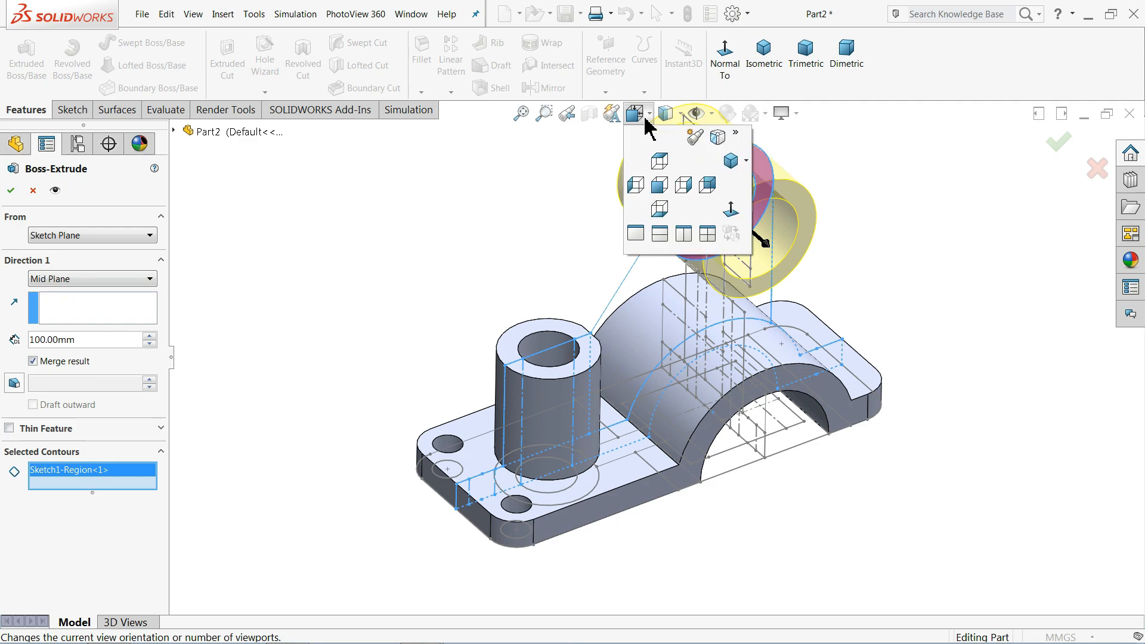
left_click(636, 186)
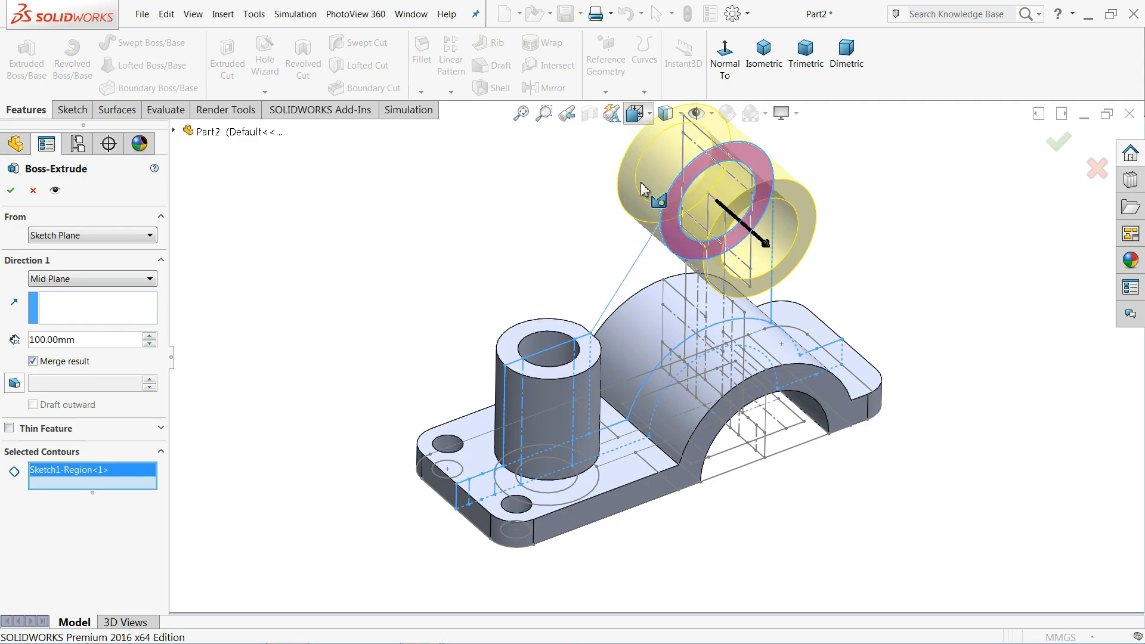
scroll(808, 271, "down", 3)
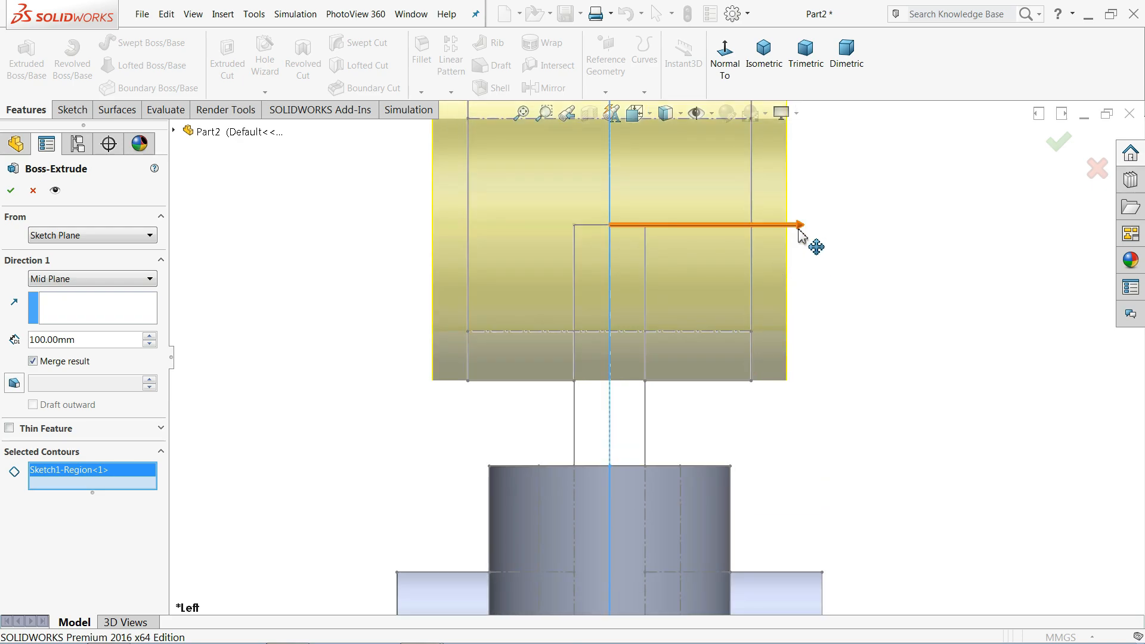
left_click_drag(801, 231, 755, 245)
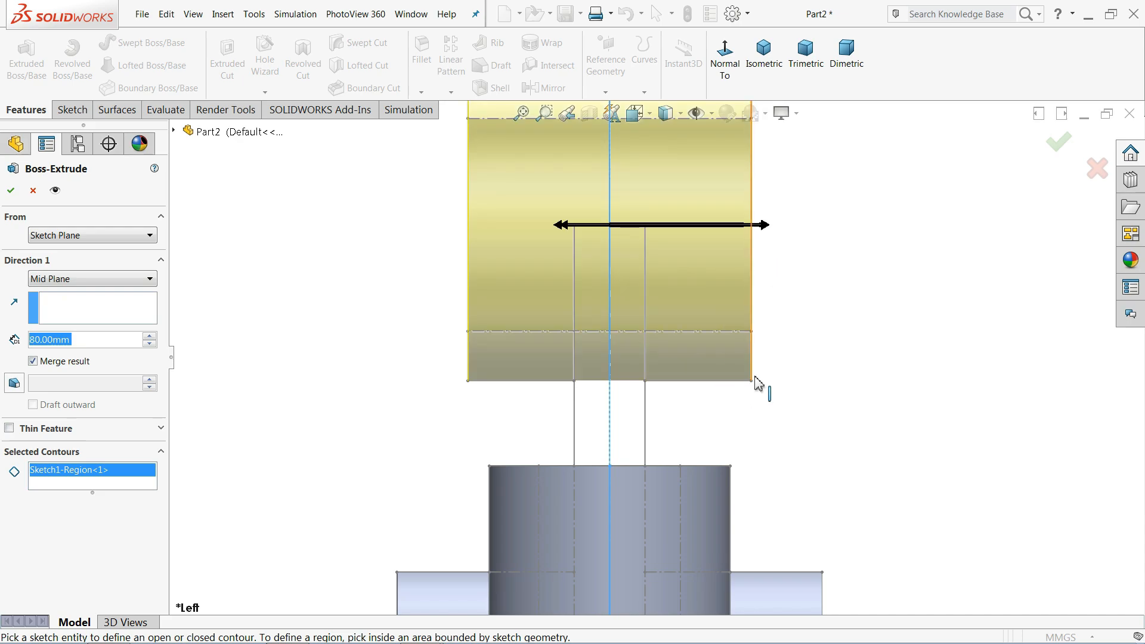
scroll(741, 283, "up", 3)
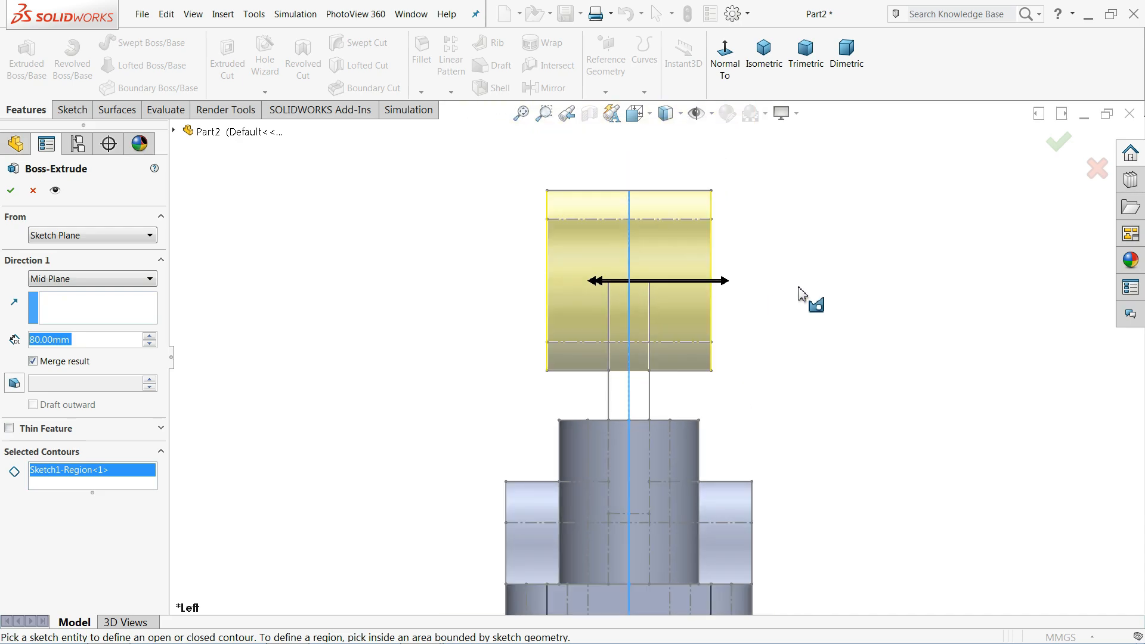
middle_click_drag(798, 286, 770, 314)
left_click(1053, 151)
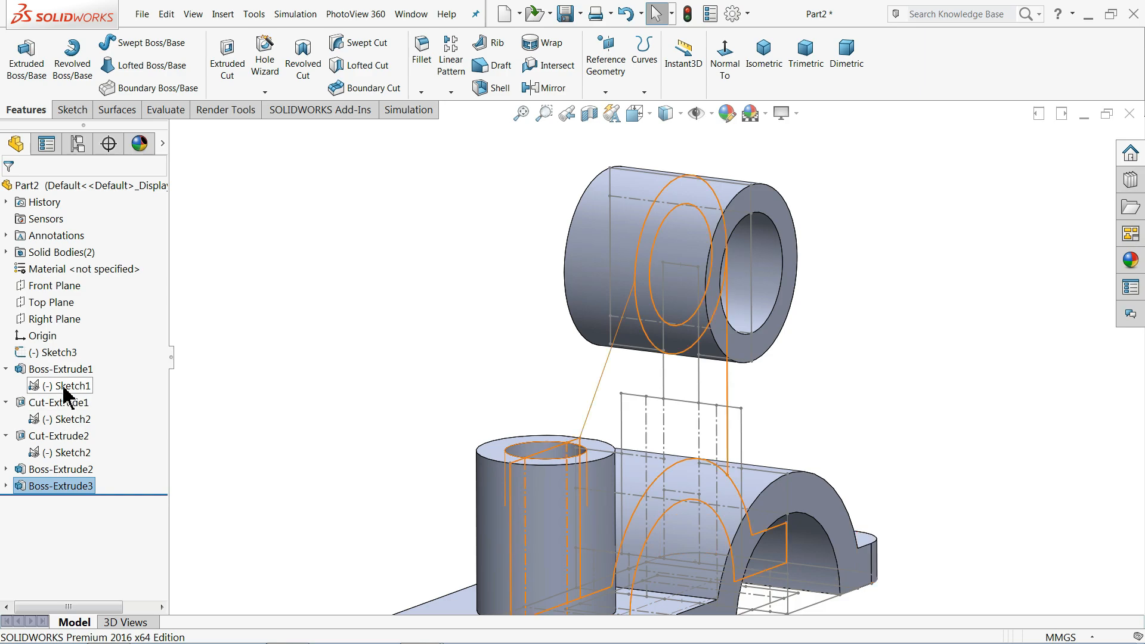
Step: Start a Mid Plane Extruded Boss from Sketch1 using the web region between the upper cylinder, the upright cylinder and the base arch
left_click(67, 386)
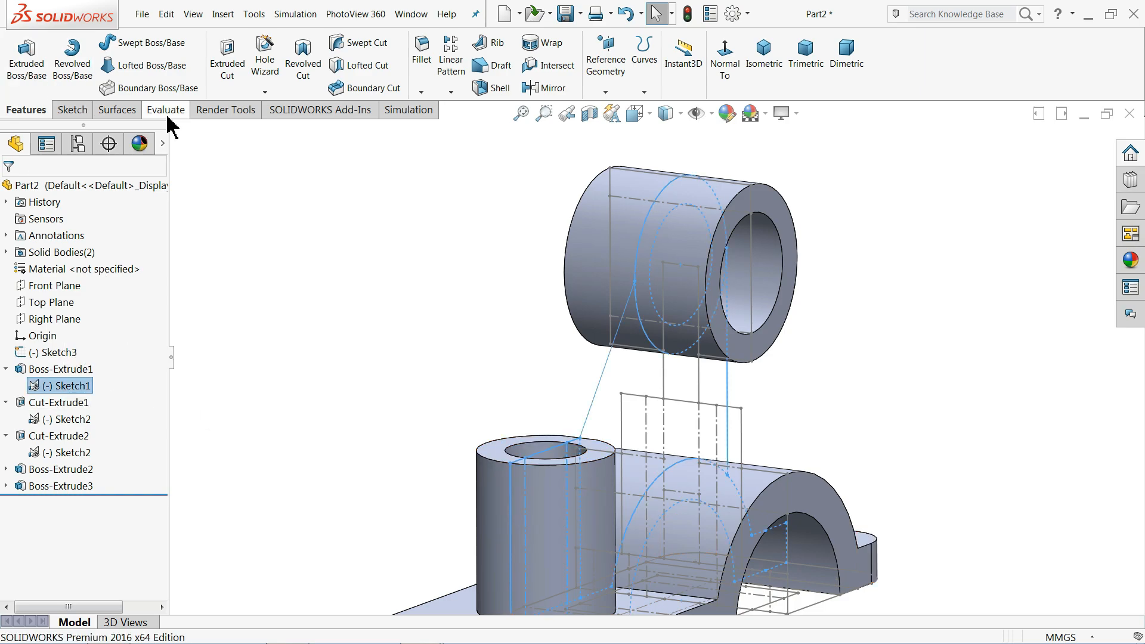
scroll(268, 148, "up", 4)
scroll(615, 402, "down", 3)
middle_click_drag(644, 392, 600, 387)
key("Escape")
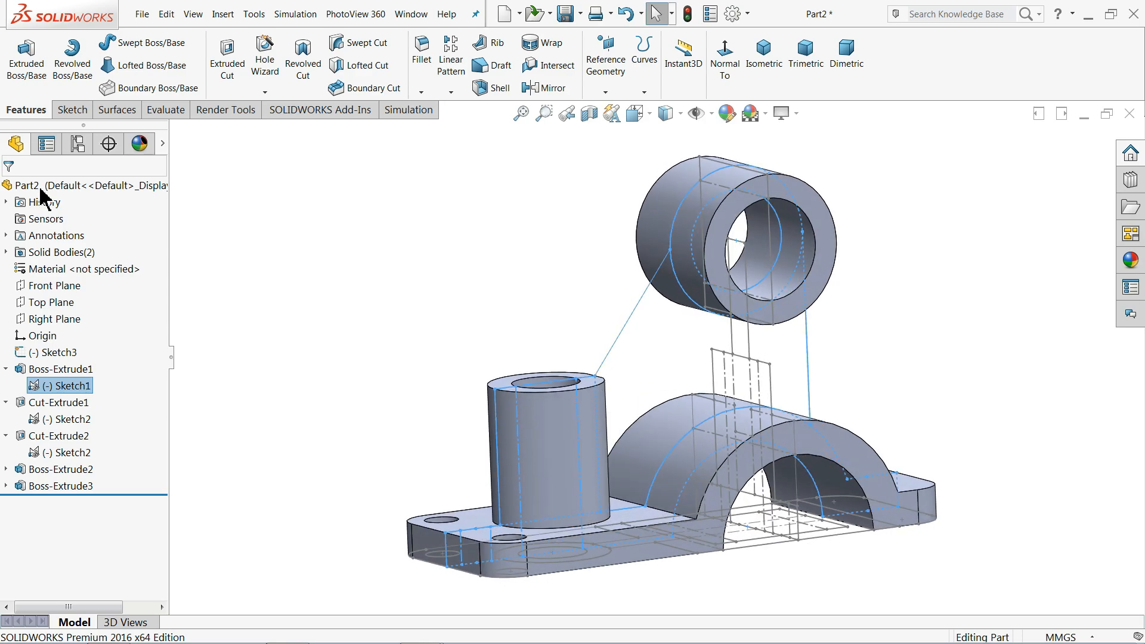
left_click(36, 74)
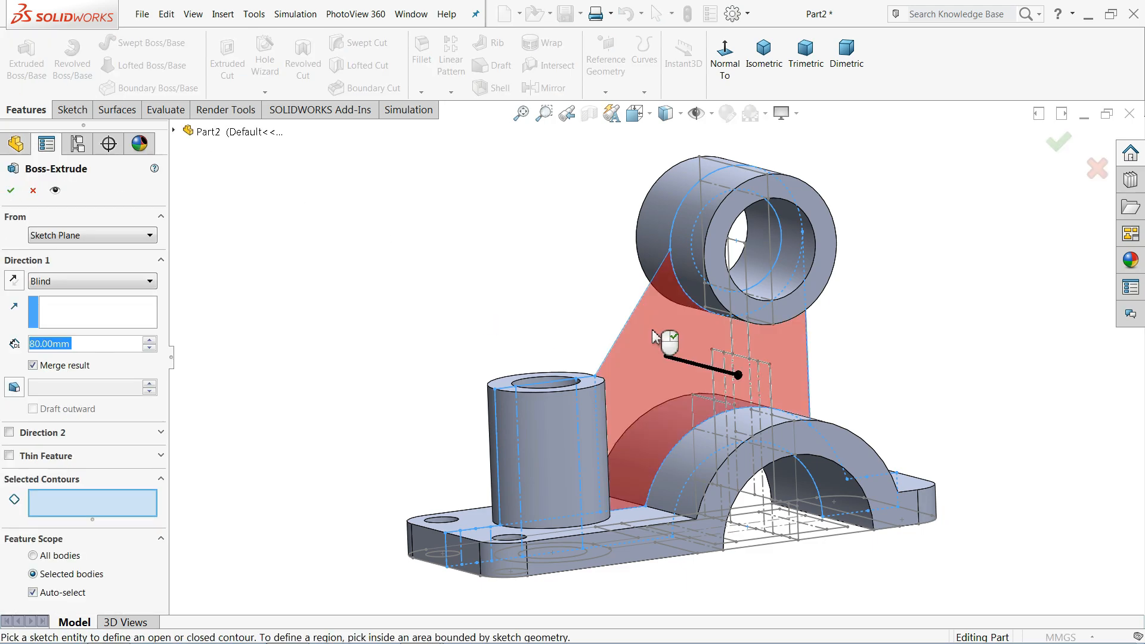
left_click(654, 339)
left_click(45, 281)
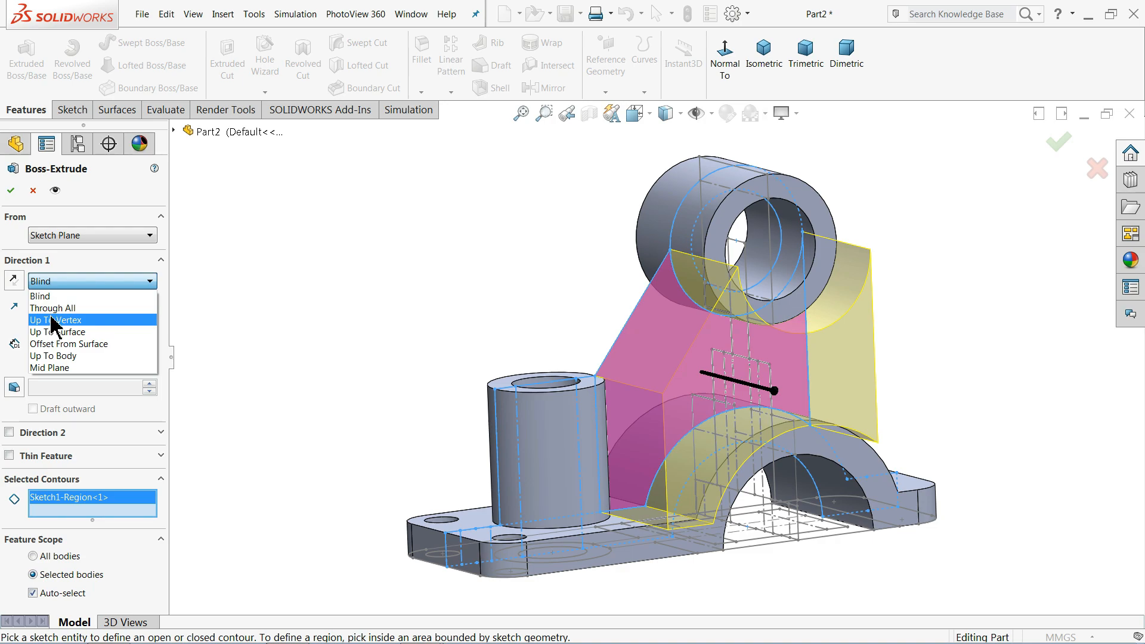
left_click(50, 367)
Step: Set the web's thickness to 20 mm by matching the rib's side line in the left view, and accept the feature
left_click(649, 114)
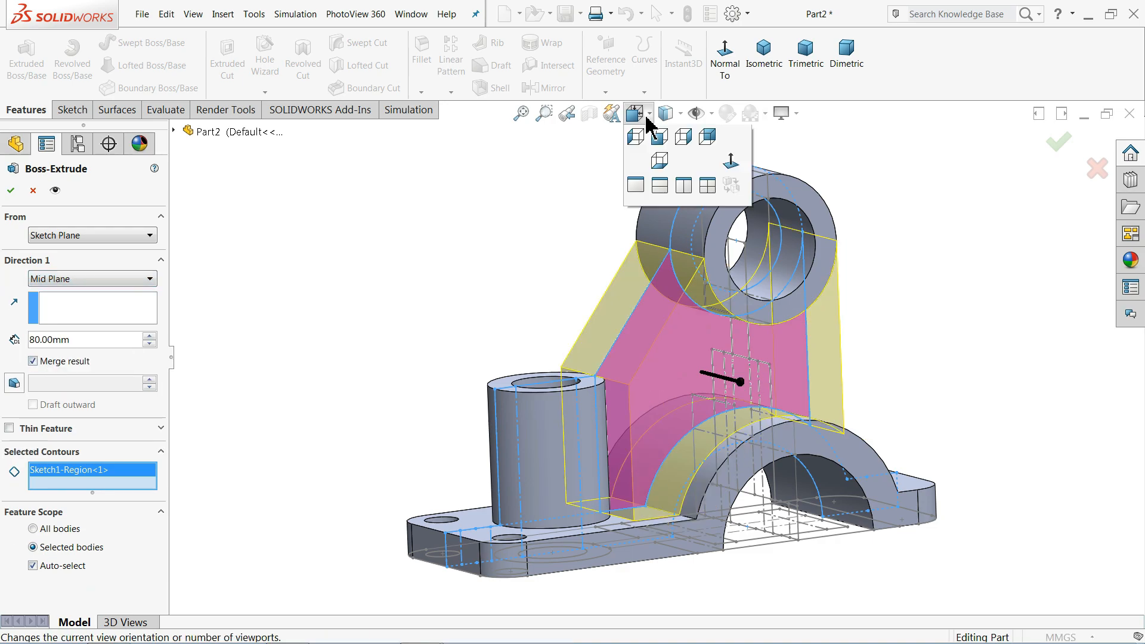
left_click(634, 186)
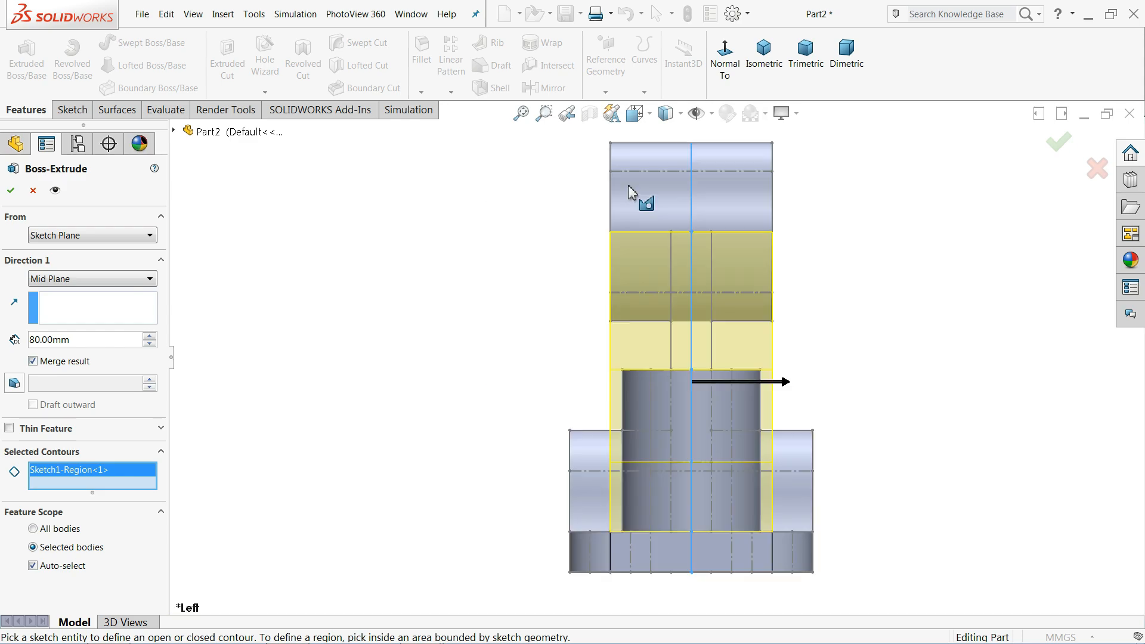
scroll(733, 427, "down", 5)
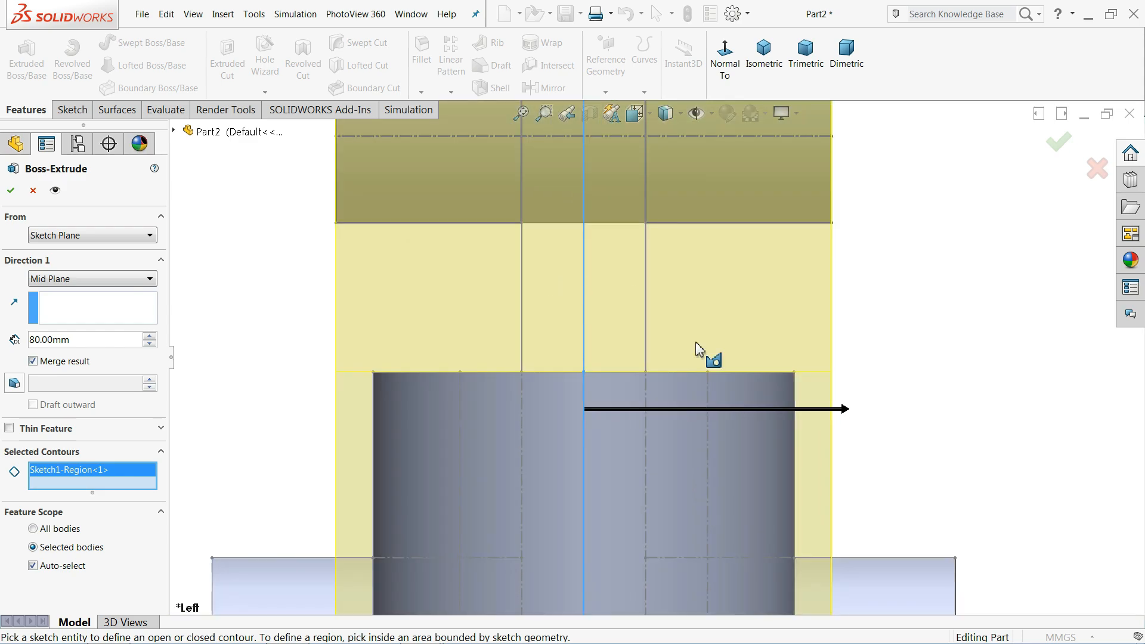
left_click_drag(851, 417, 646, 336)
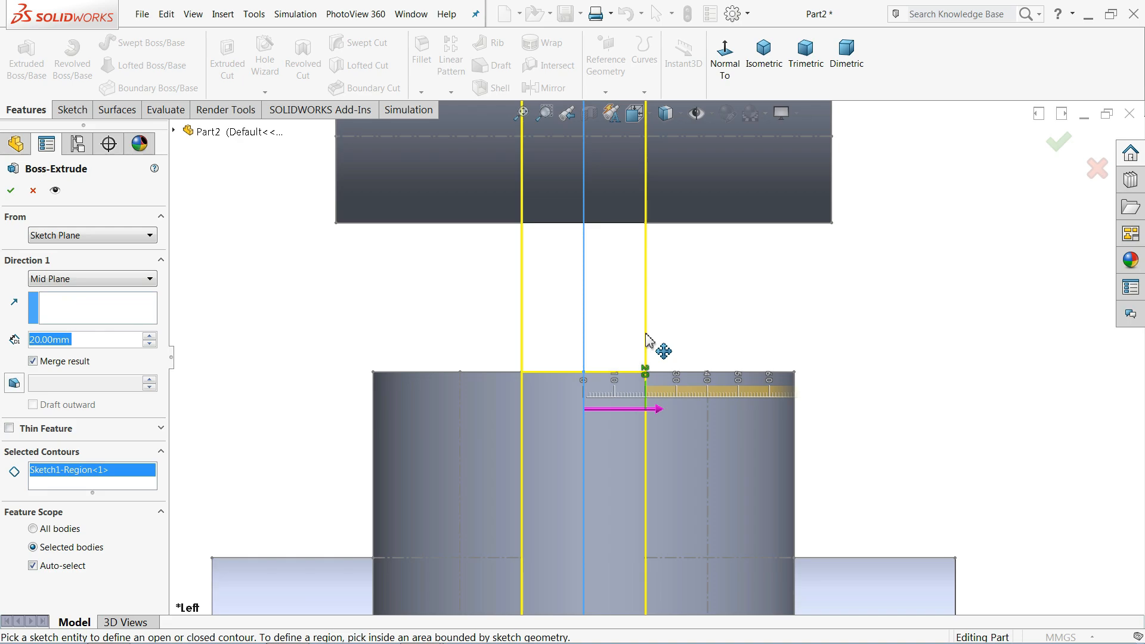
left_click_drag(646, 334, 648, 335)
key("f")
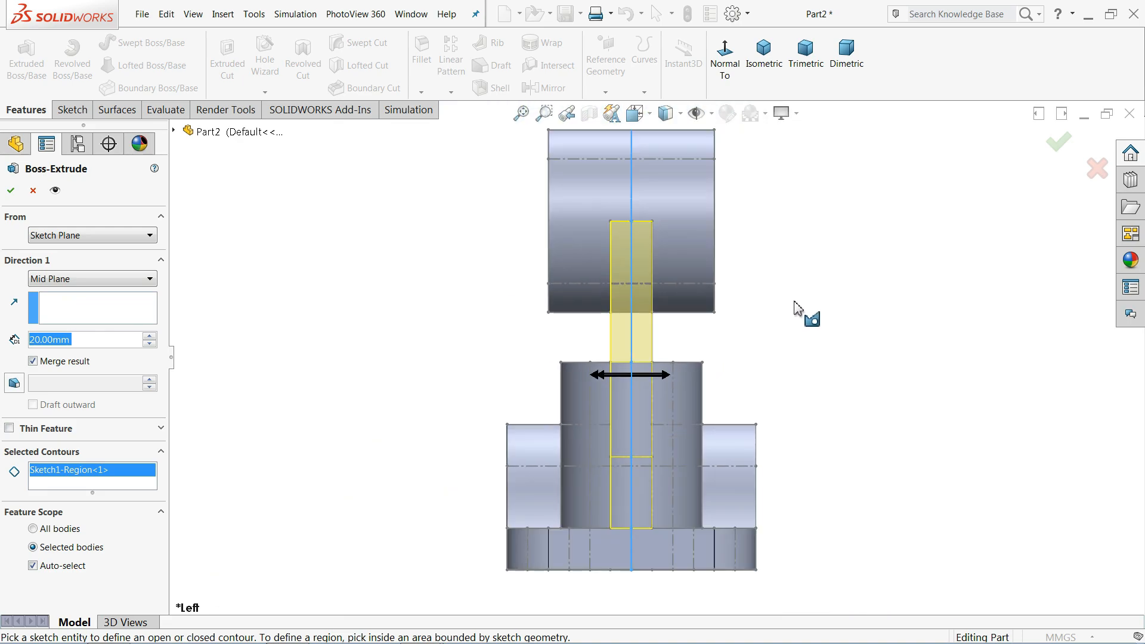
middle_click_drag(794, 302, 715, 348)
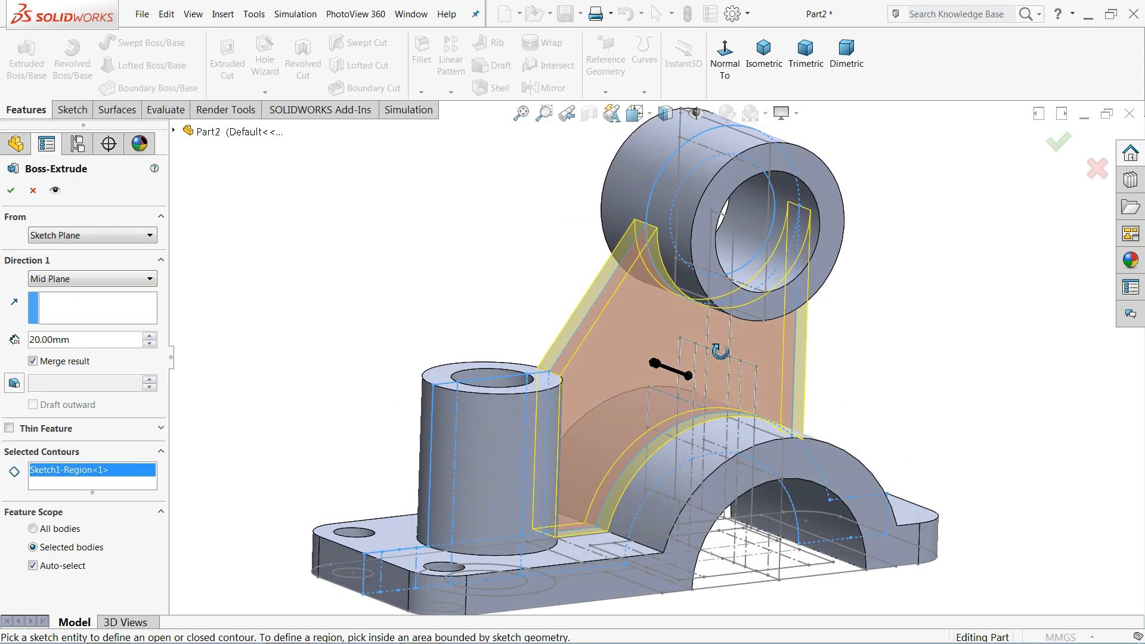
left_click(11, 192)
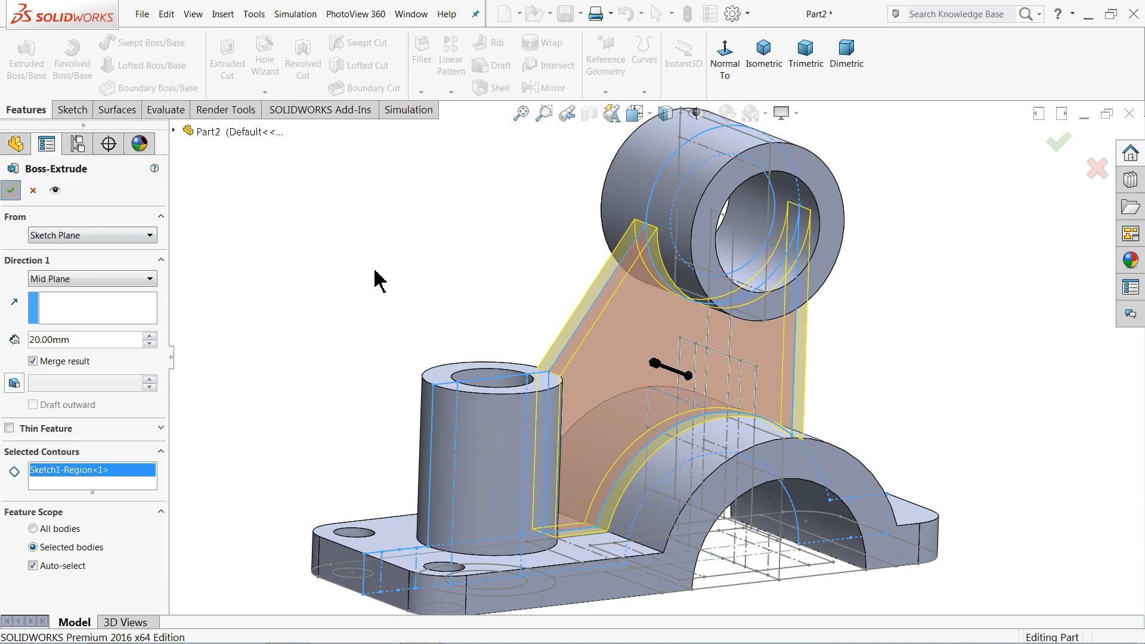
Step: Hide Sketch1, Sketch3 and Sketch2 so only the solid bracket is displayed
scroll(465, 299, "up", 3)
middle_click_drag(465, 298, 463, 325)
key("f")
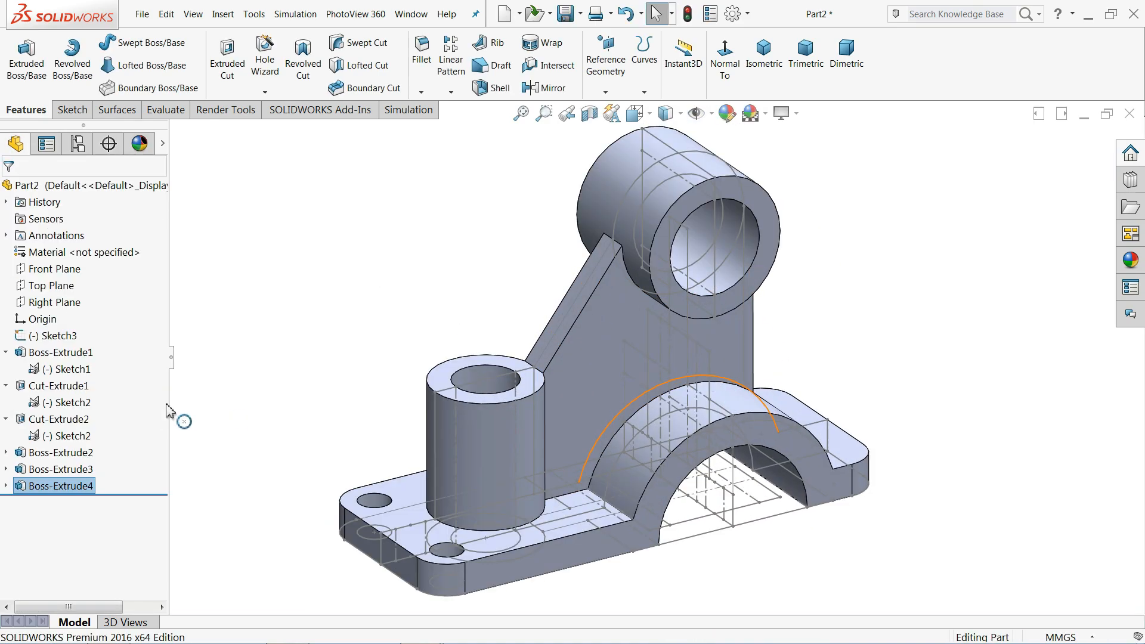
left_click(62, 369)
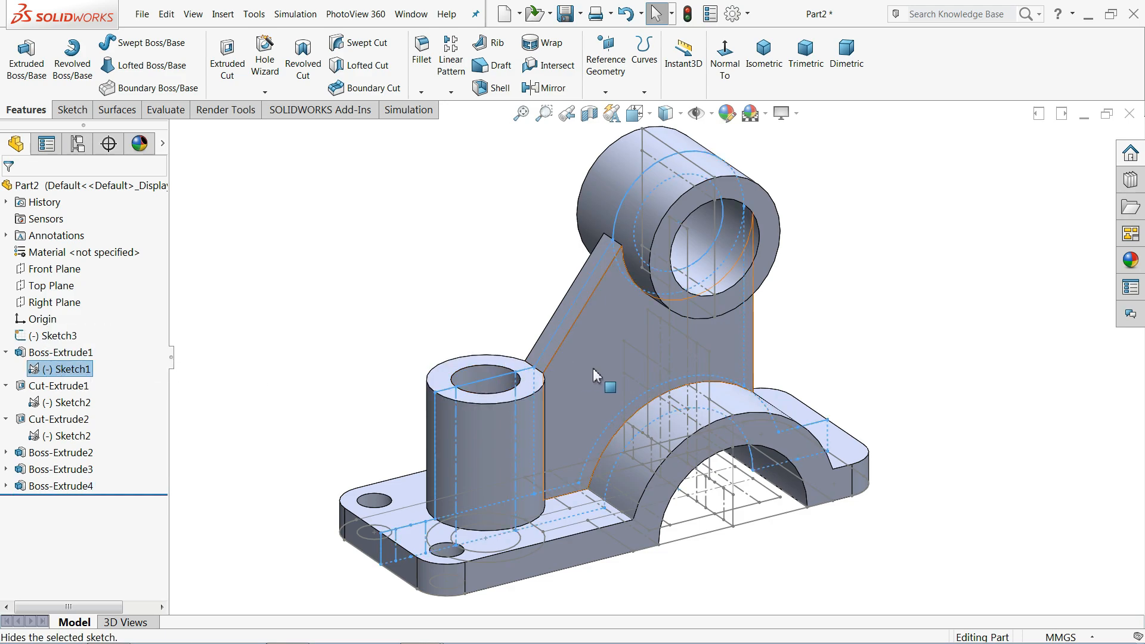
left_click(40, 371)
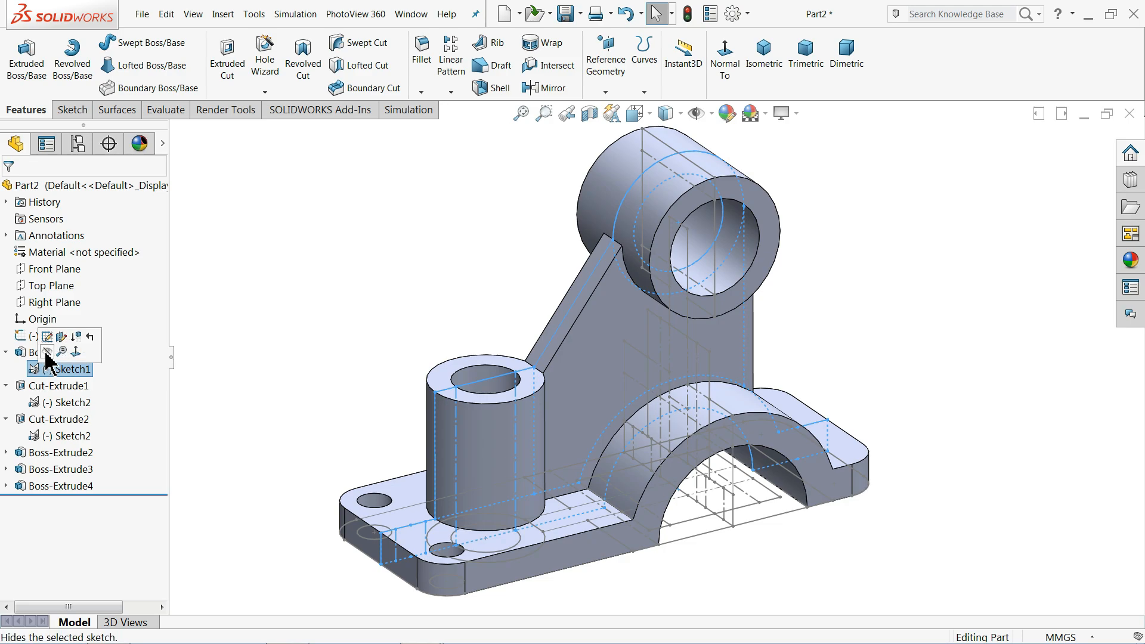
left_click(46, 351)
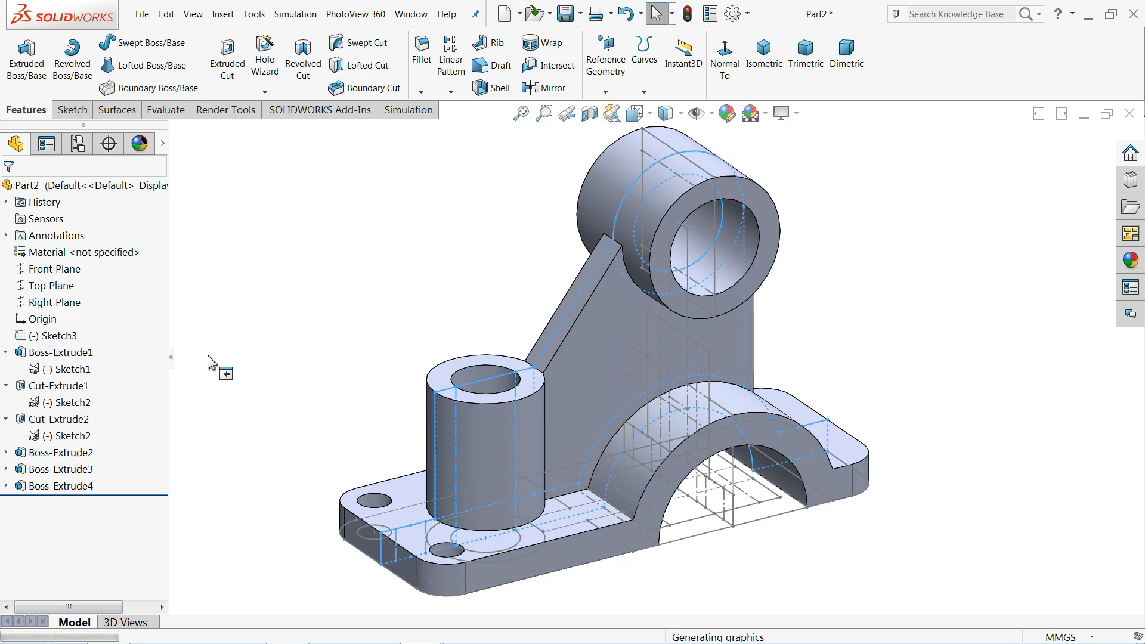
left_click(709, 393)
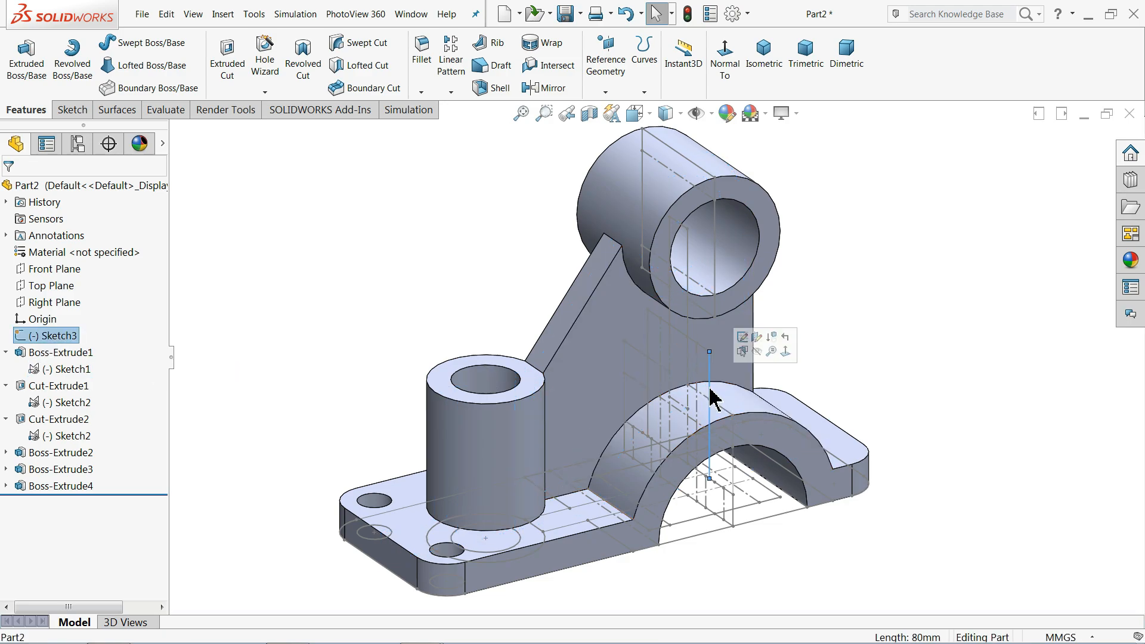
left_click(757, 351)
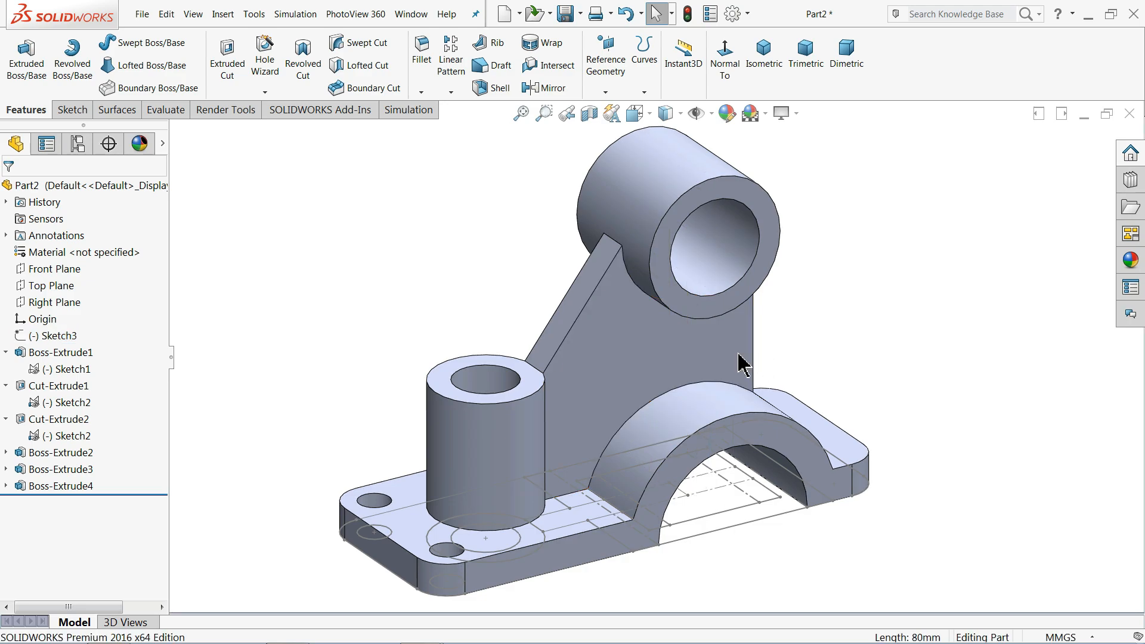
left_click(709, 514)
left_click(761, 481)
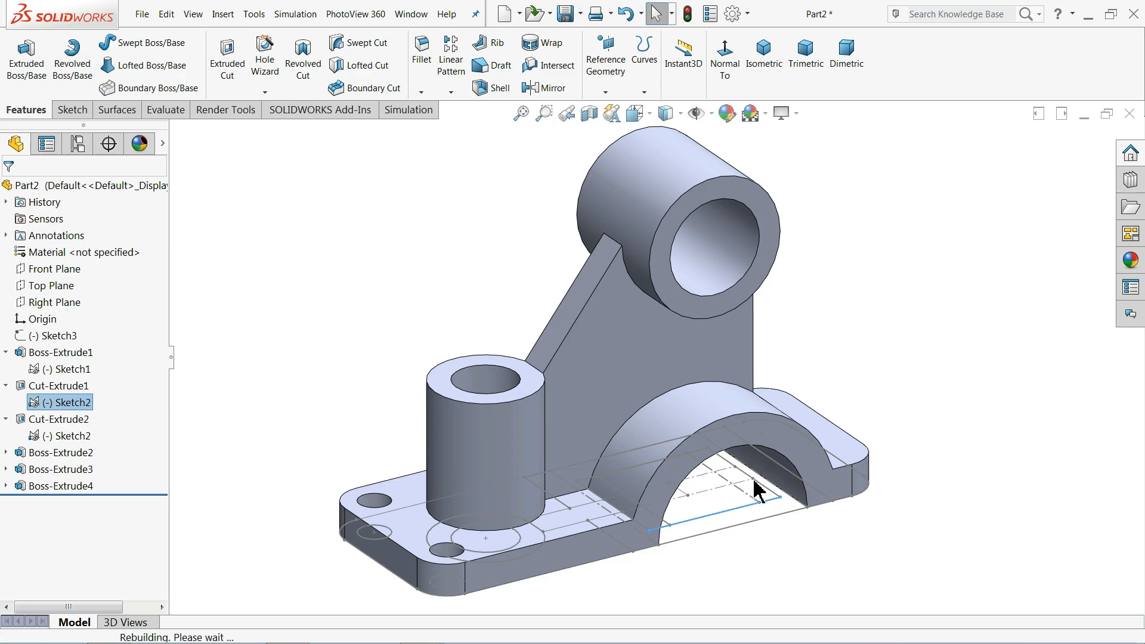
Step: Switch on RealView Graphics and apply the brushed steel appearance to the whole part
middle_click_drag(753, 540, 667, 387)
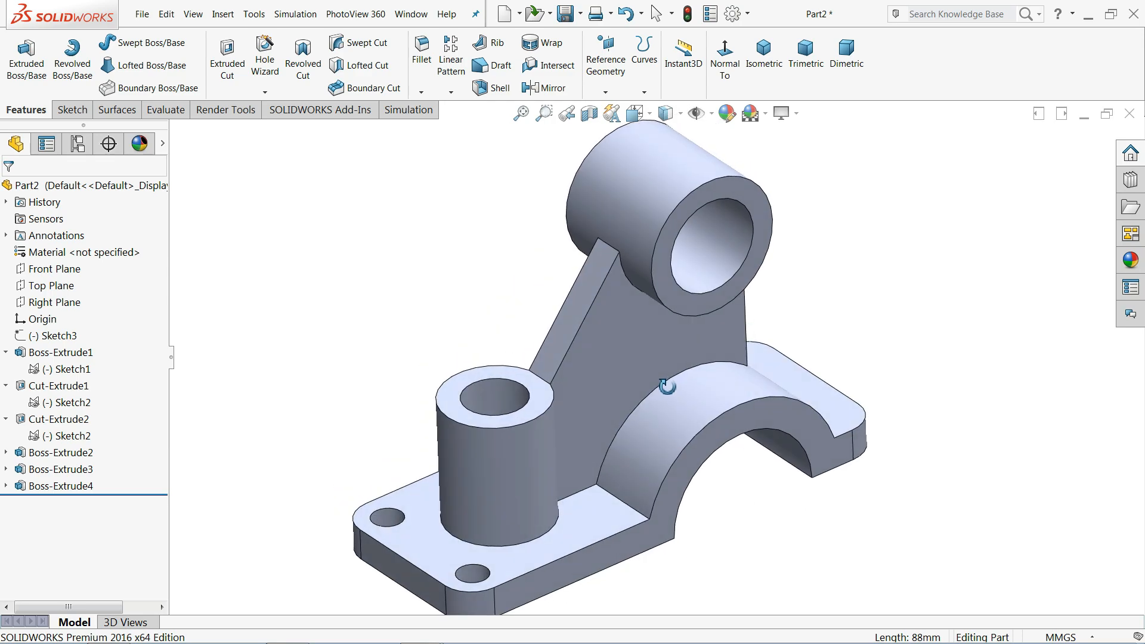
left_click(796, 115)
left_click(802, 132)
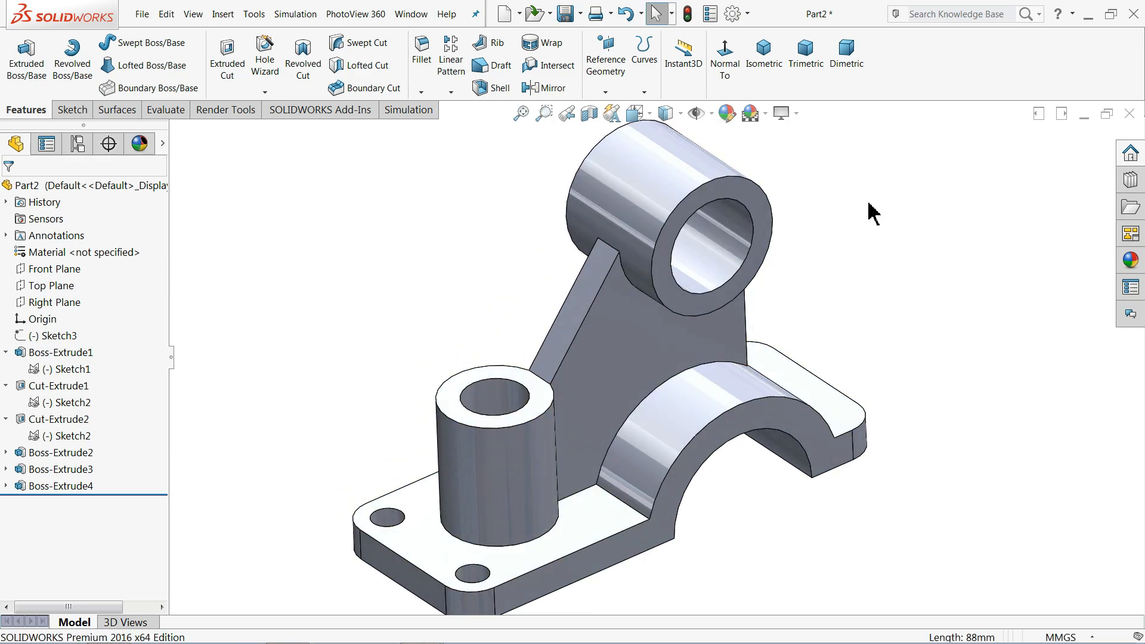
left_click(1128, 267)
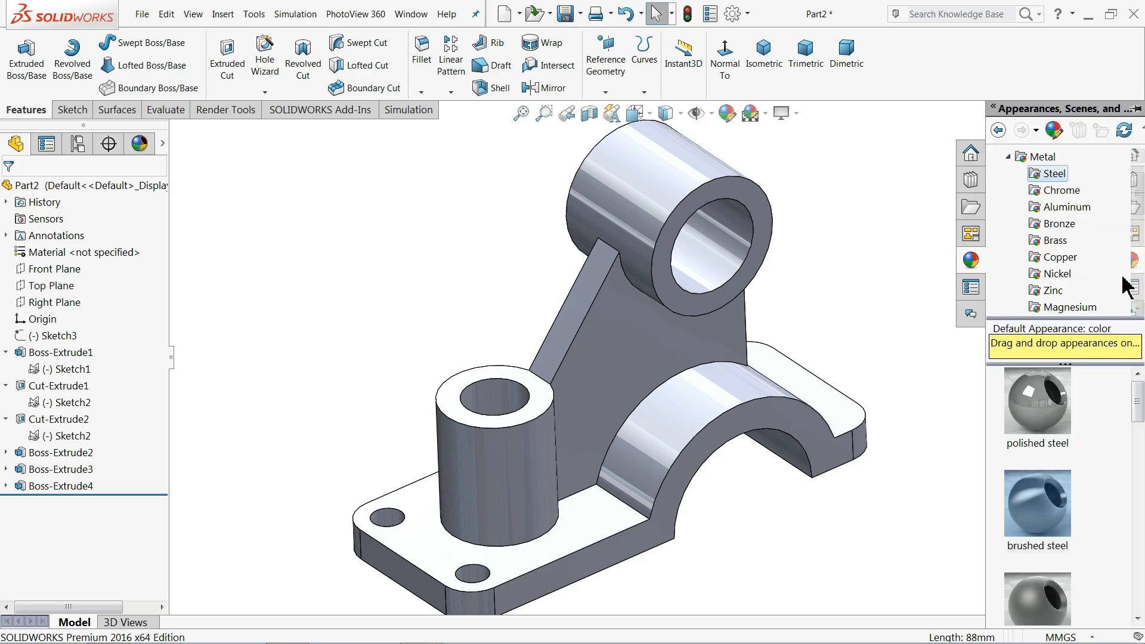
double_click(1041, 532)
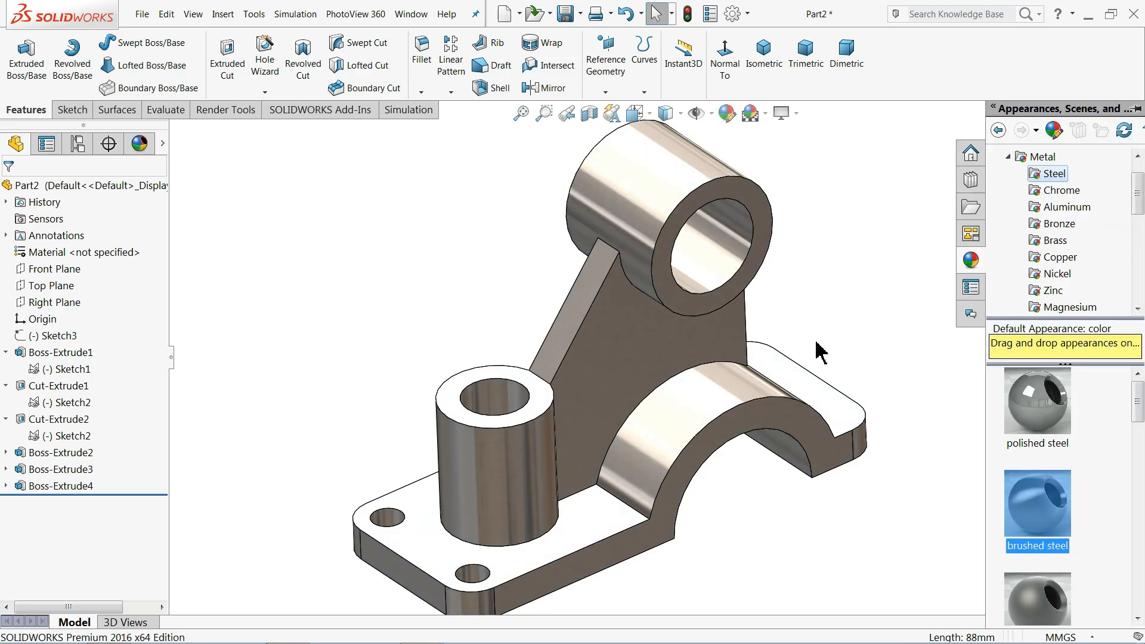
scroll(746, 361, "up", 2)
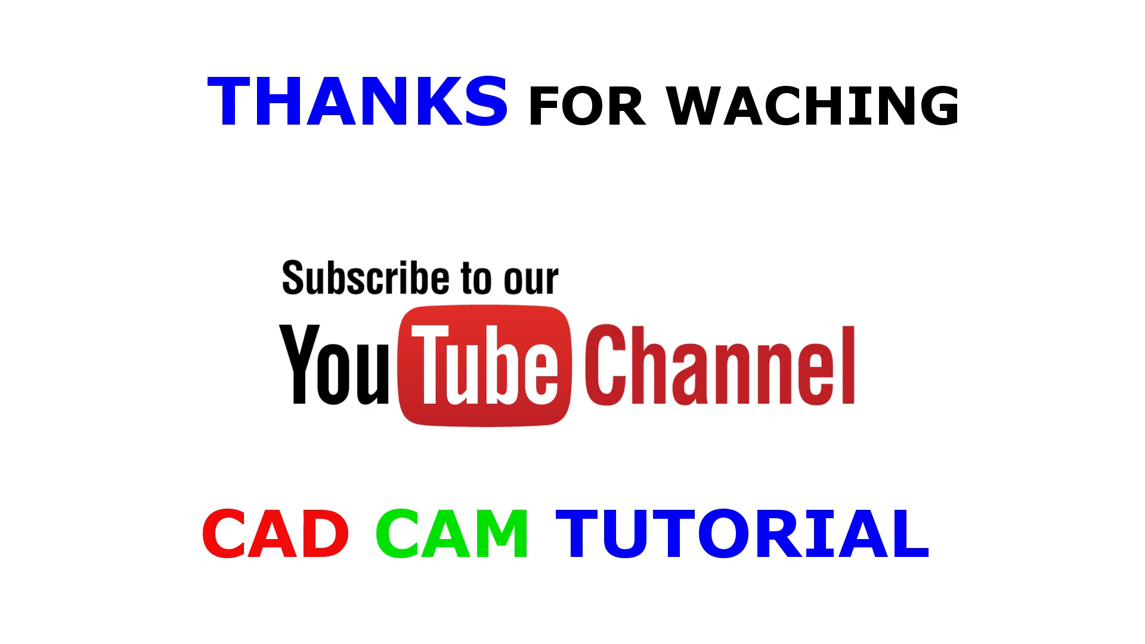